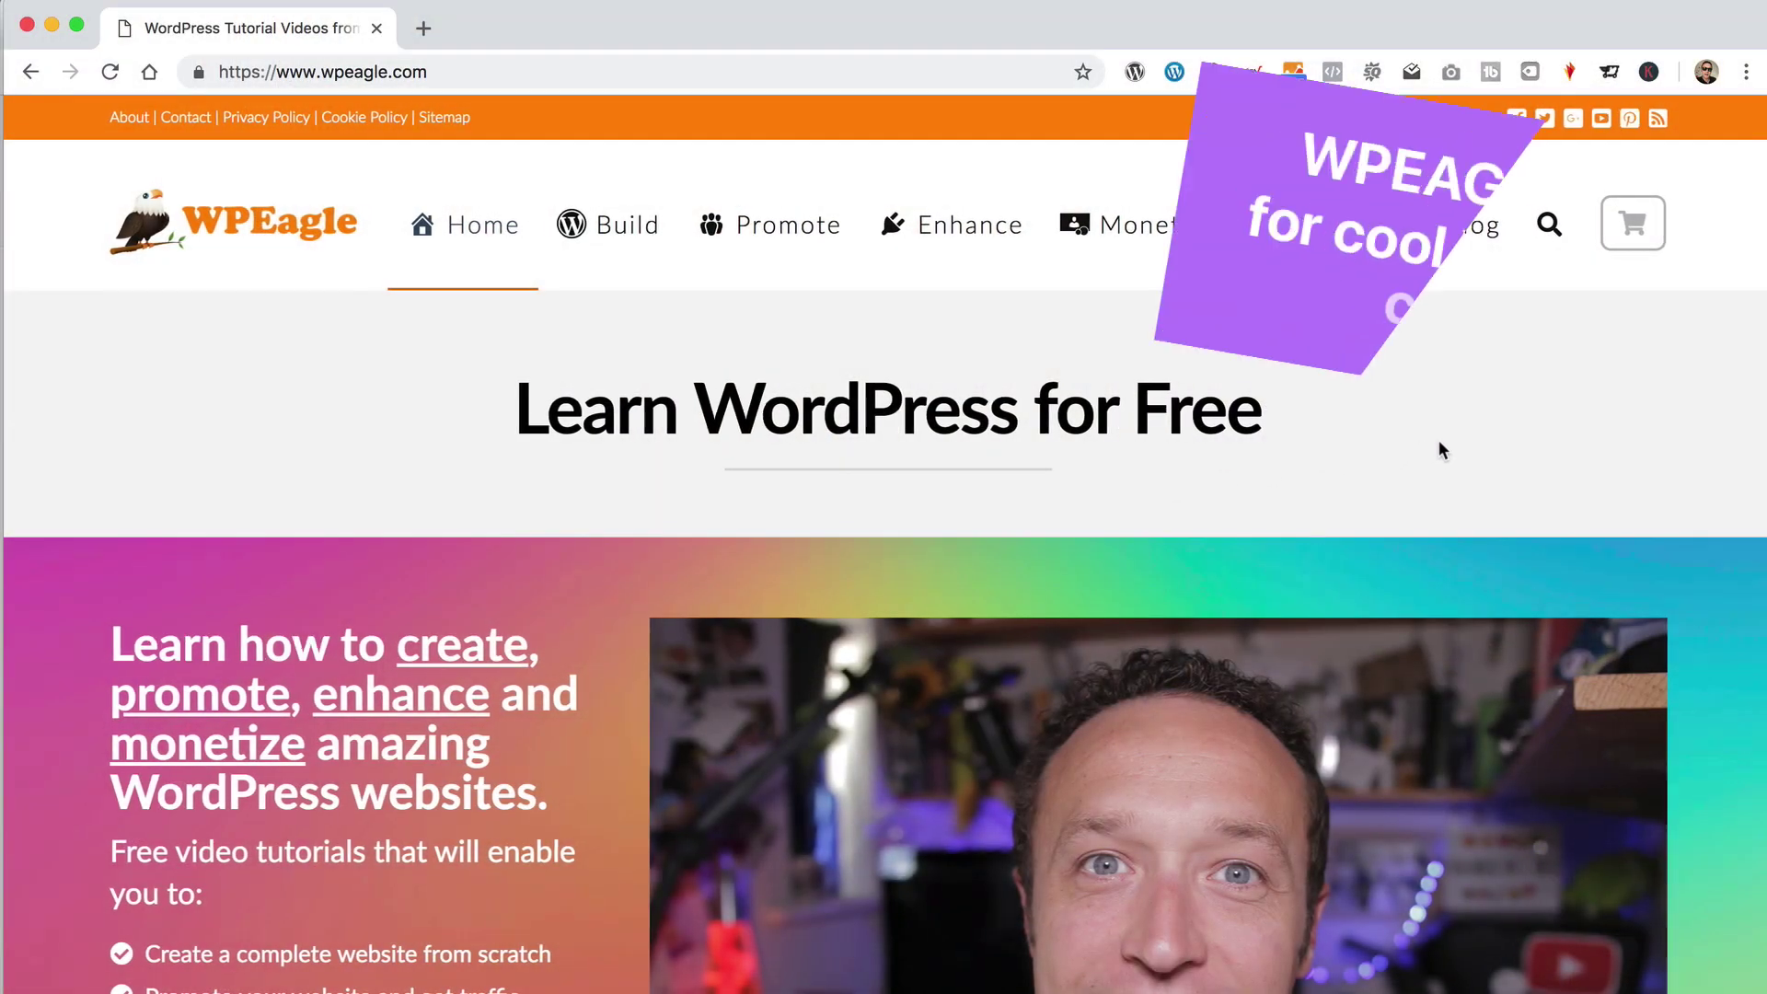
Step: Scroll down the WPEagle homepage toward the safety shoes article
{"action": "scroll", "coordinate": [1442, 449], "scroll_direction": "down", "scroll_amount": 3}
{"action": "scroll", "coordinate": [1437, 443], "scroll_direction": "down", "scroll_amount": 10}
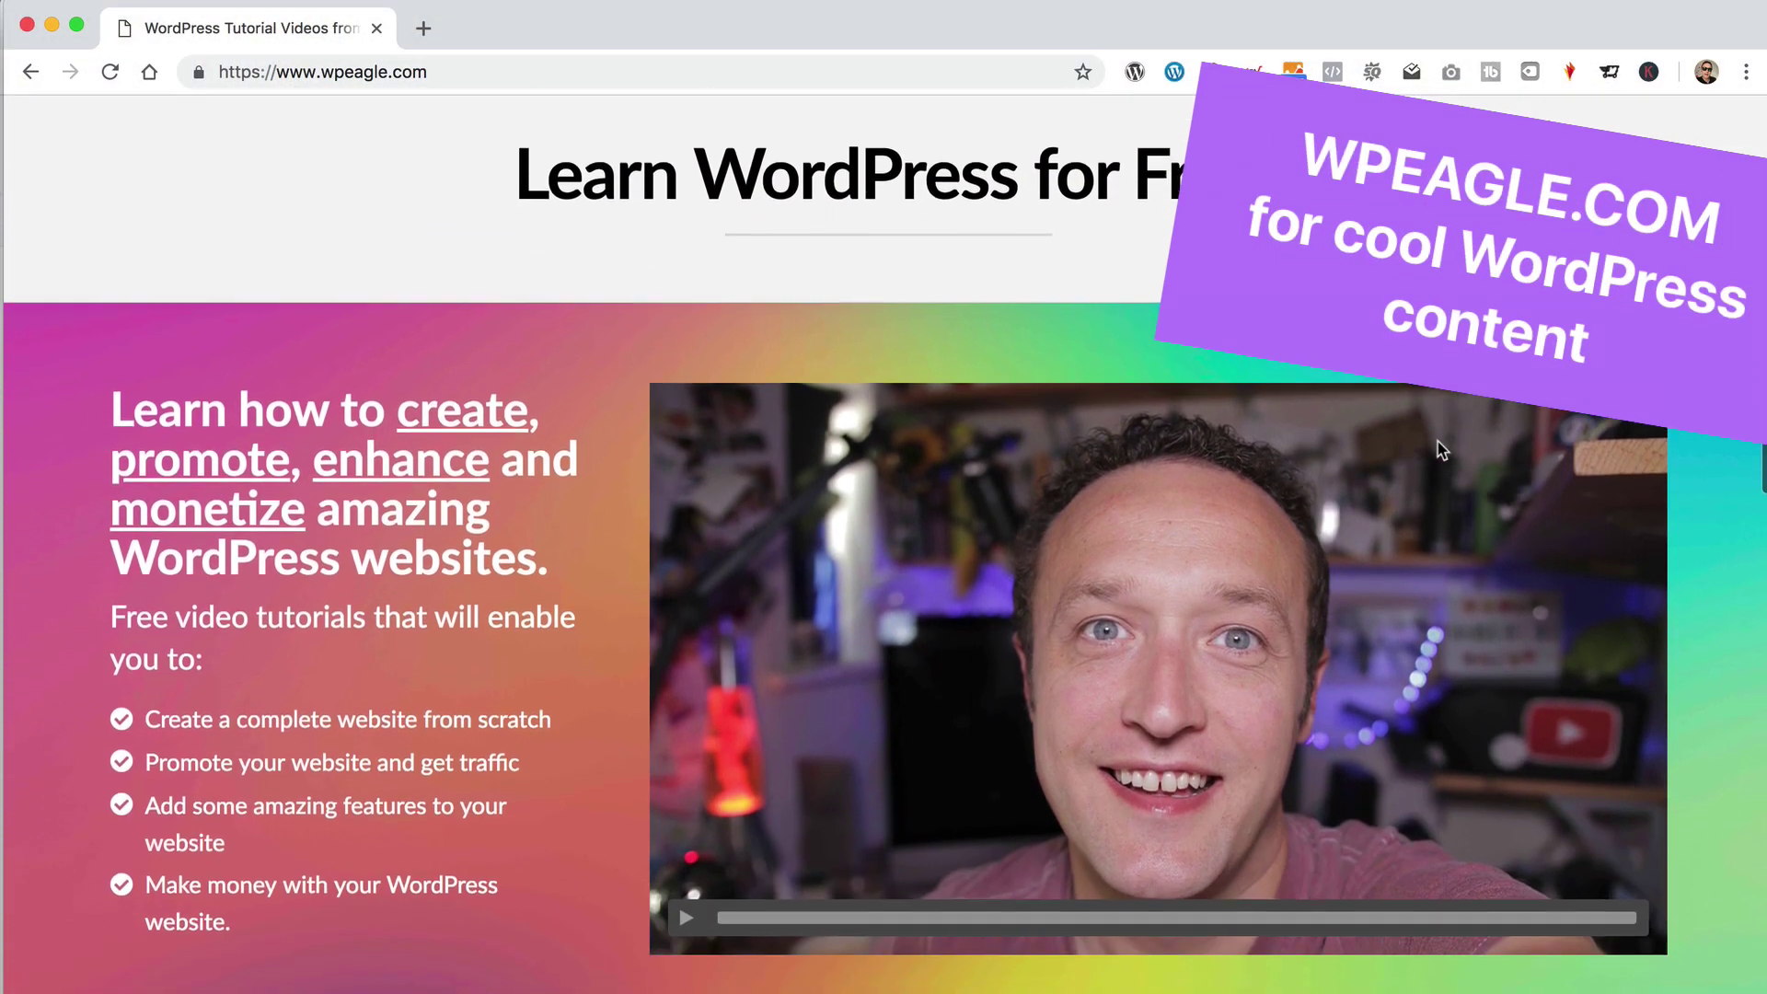
{"action": "scroll", "coordinate": [1441, 449], "scroll_direction": "down", "scroll_amount": 12}
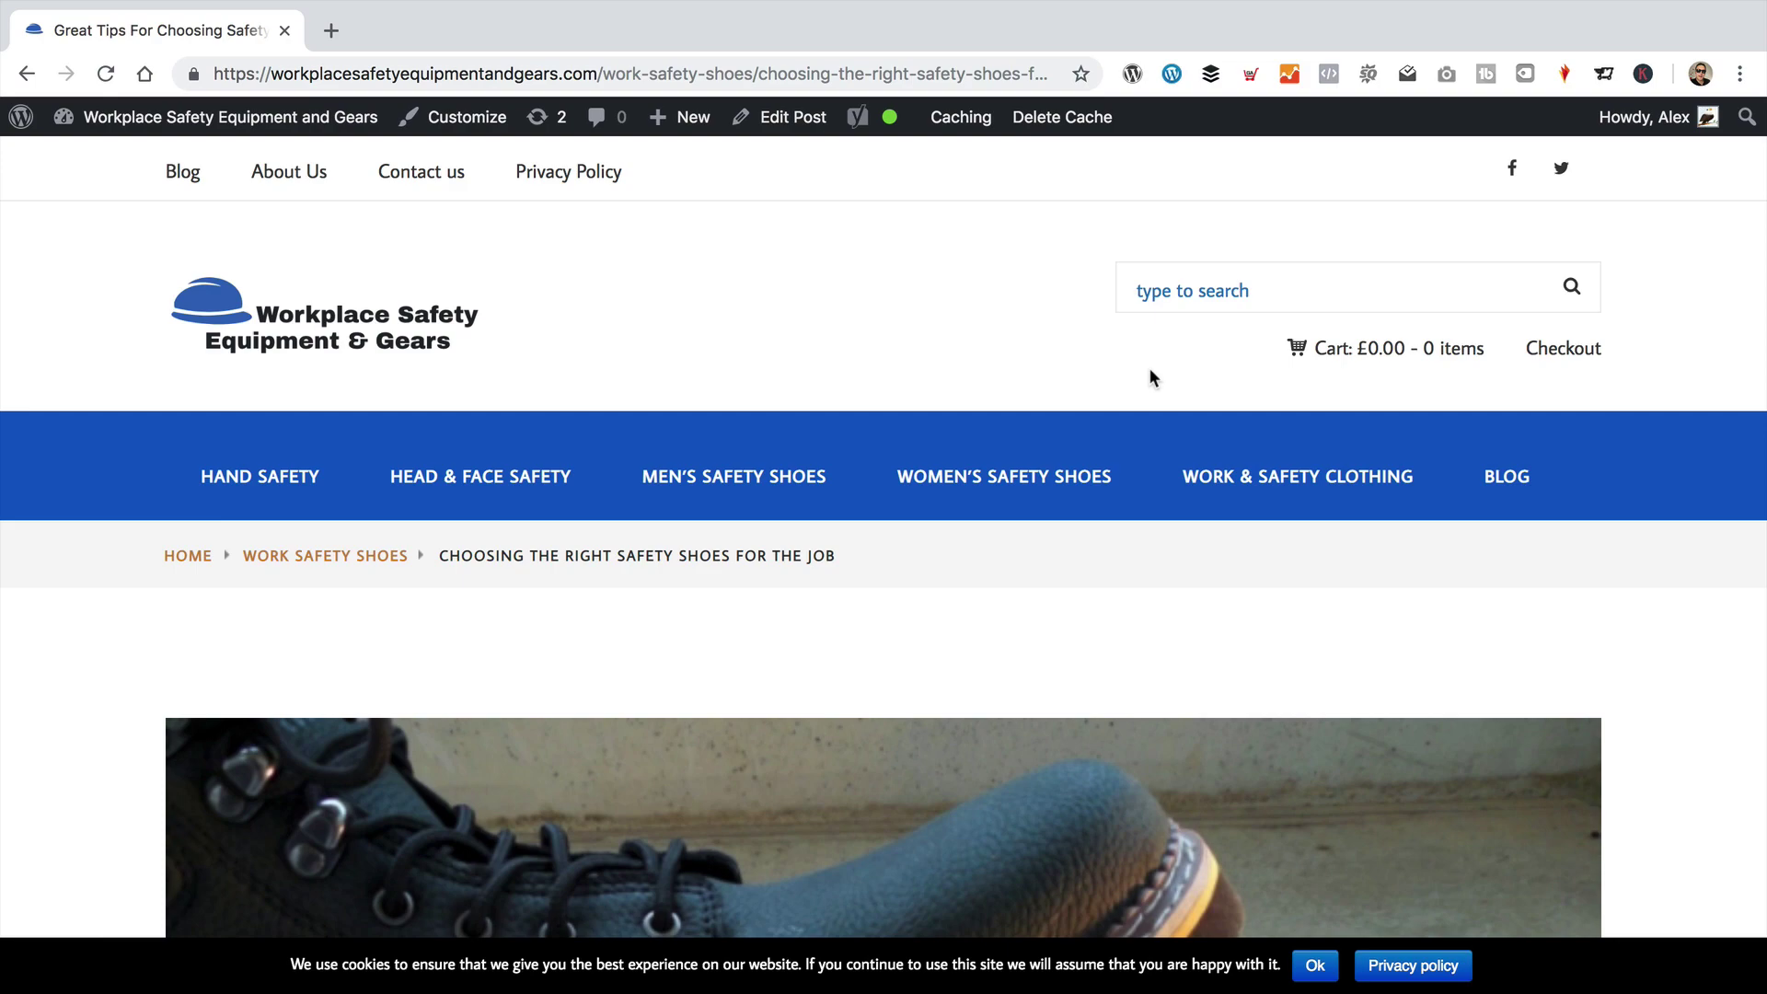
Step: Select the article's grey uppercase body text on the live page to inspect its styling
{"action": "scroll", "coordinate": [884, 414], "scroll_direction": "down", "scroll_amount": 10}
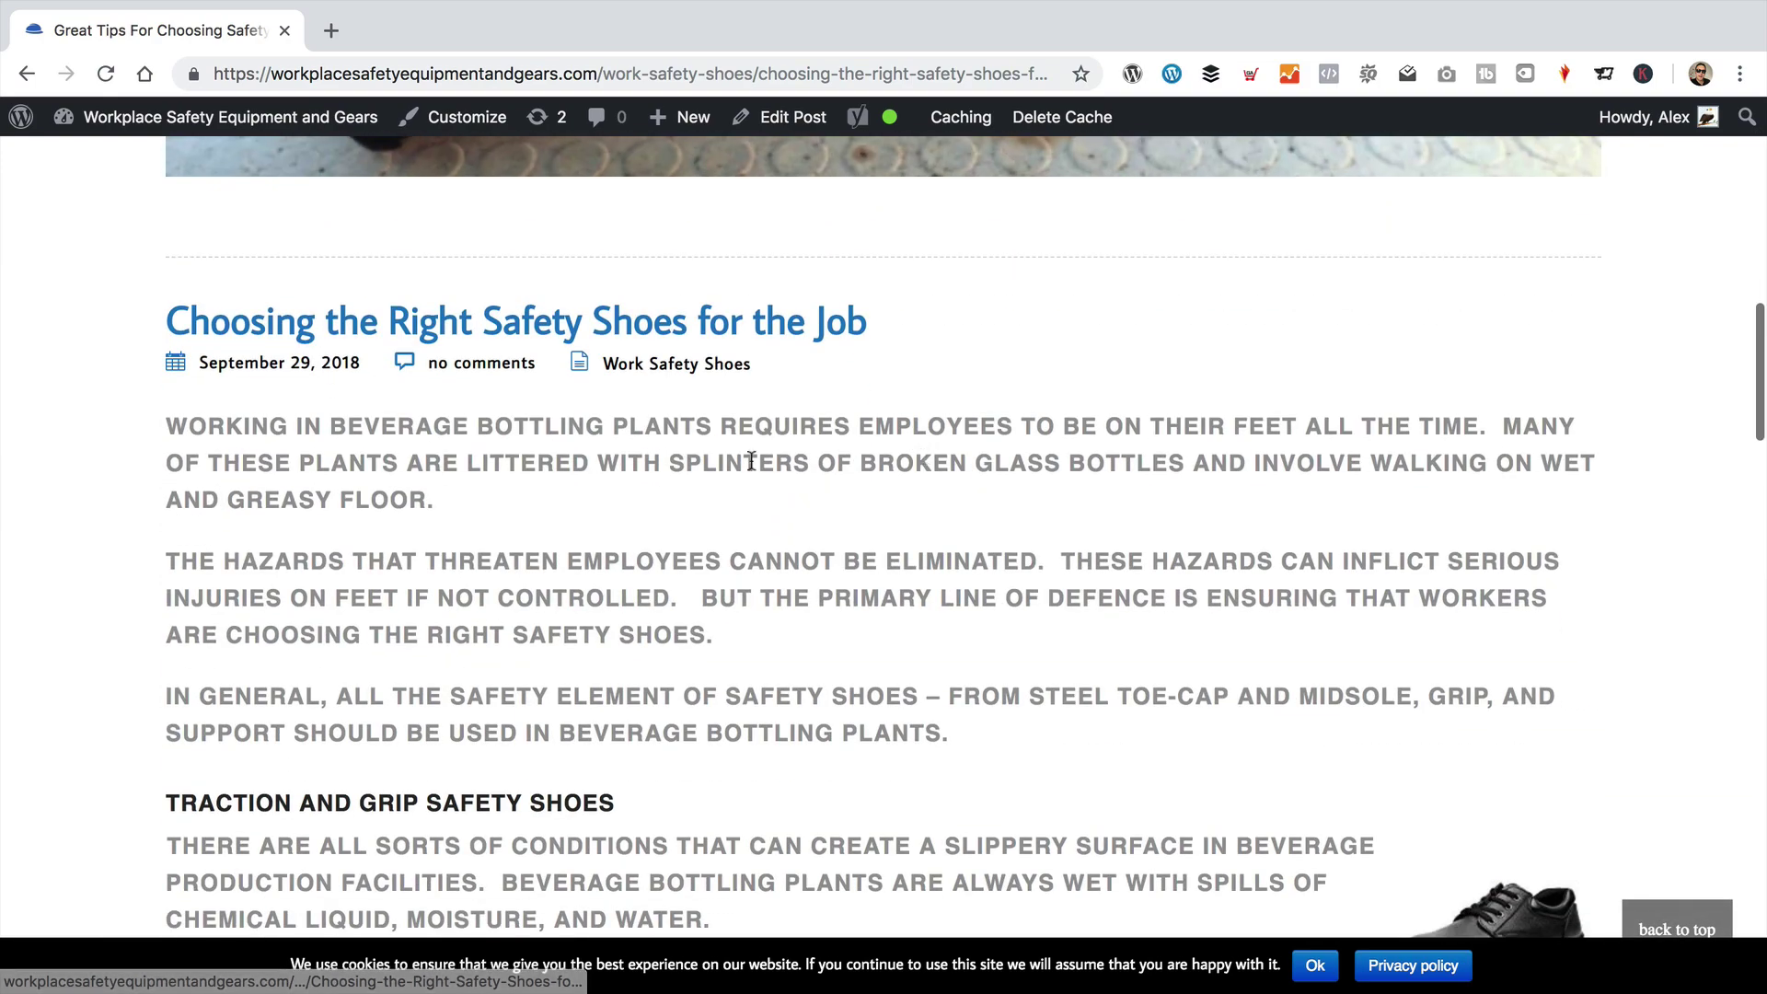
{"action": "left_click_drag", "start_coordinate": [994, 786], "coordinate": [218, 465]}
{"action": "left_click", "coordinate": [474, 500]}
{"action": "scroll", "coordinate": [474, 501], "scroll_direction": "down", "scroll_amount": 5}
{"action": "scroll", "coordinate": [475, 502], "scroll_direction": "down", "scroll_amount": 2}
{"action": "scroll", "coordinate": [475, 501], "scroll_direction": "up", "scroll_amount": 7}
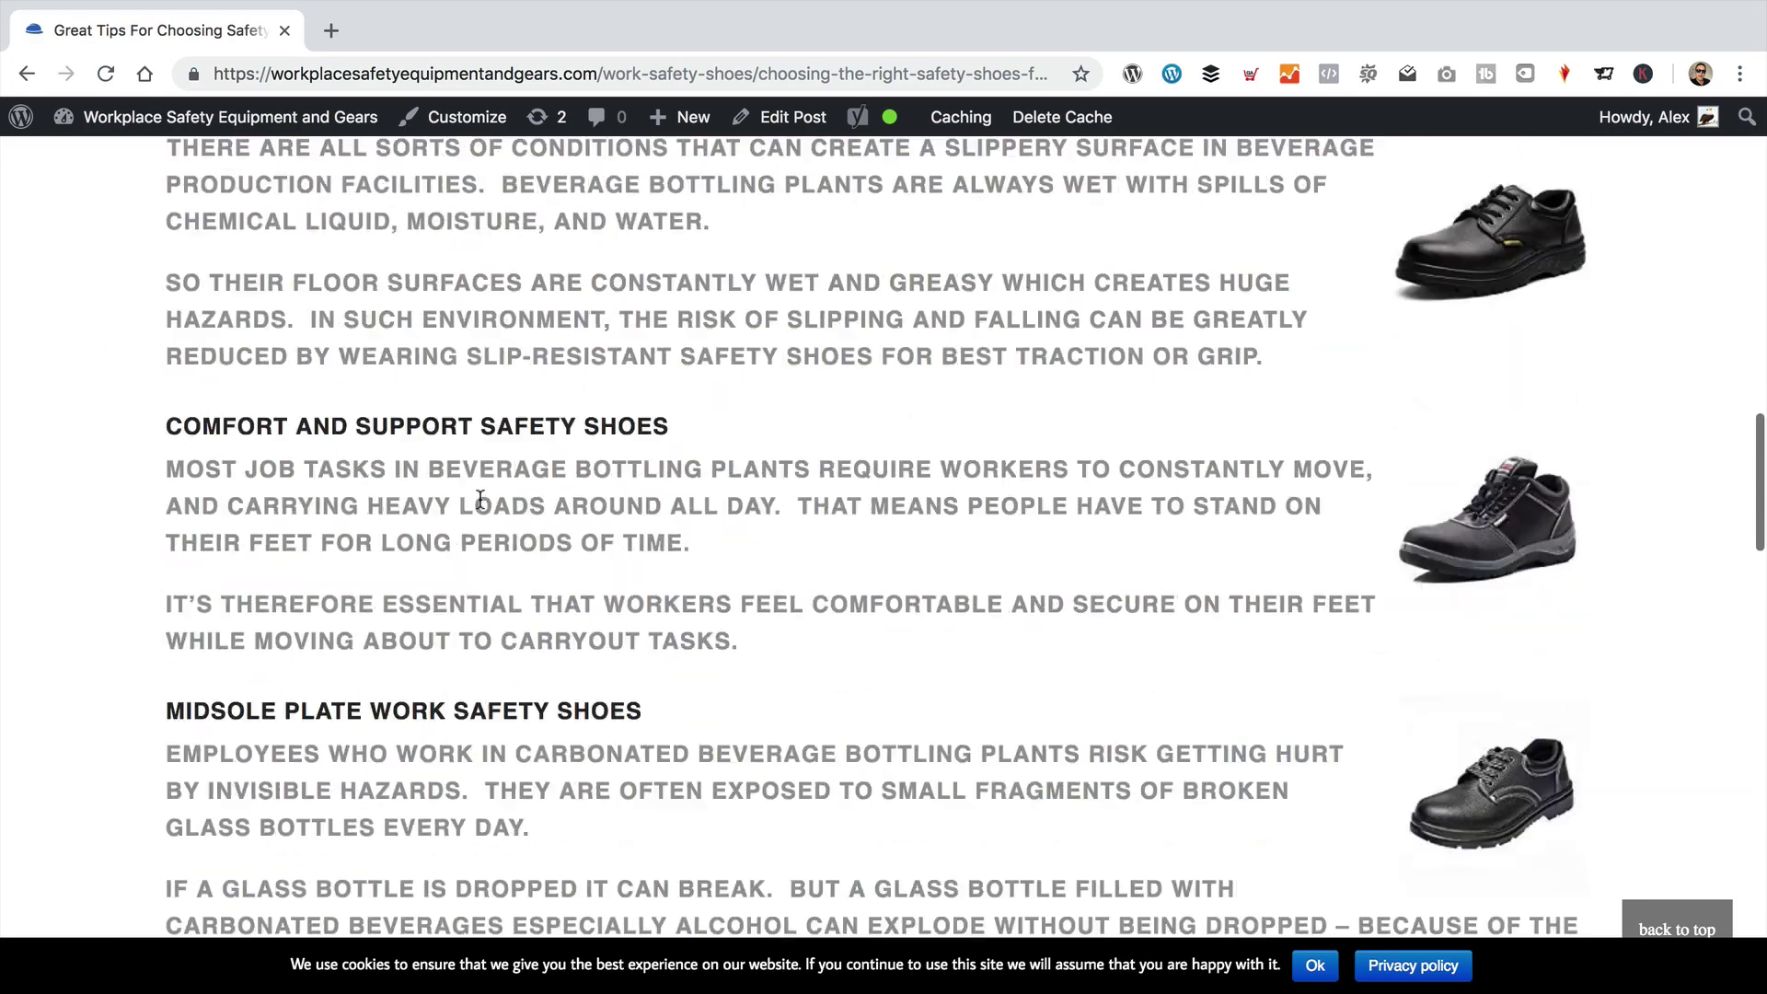
{"action": "left_click_drag", "start_coordinate": [867, 596], "coordinate": [852, 598]}
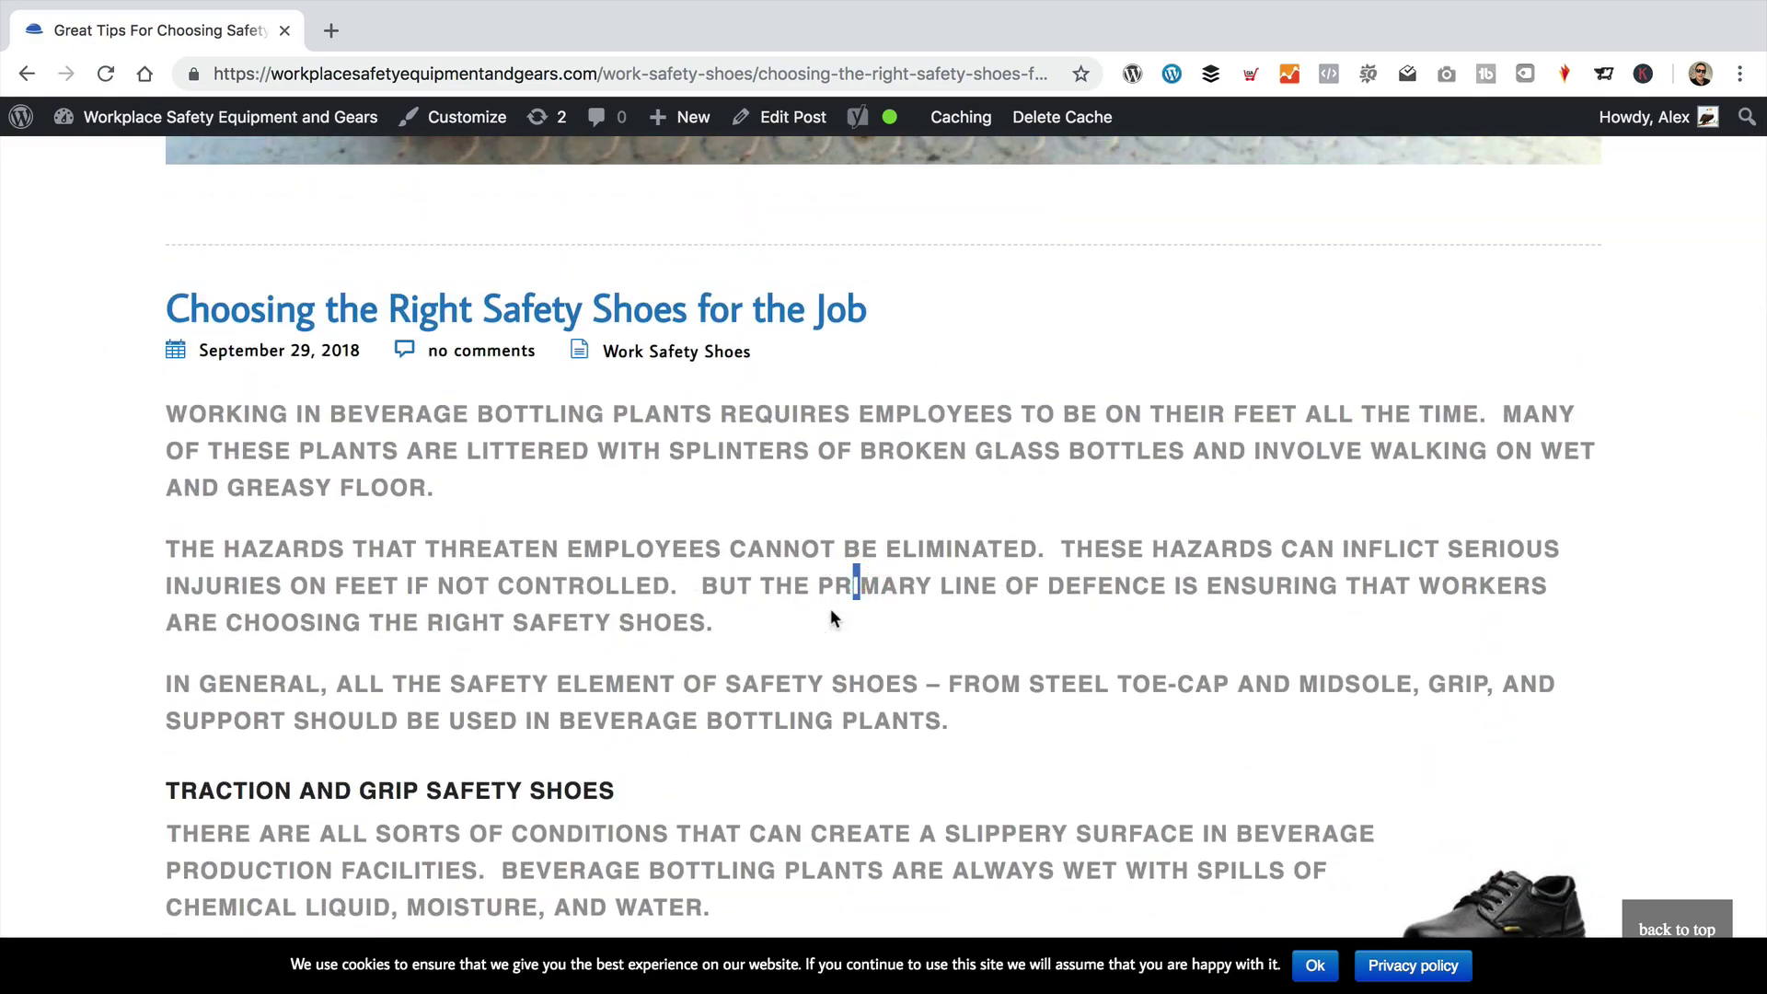
{"action": "left_click", "coordinate": [943, 559]}
Step: Scroll through the rest of the article and open the post with Edit Post
{"action": "scroll", "coordinate": [753, 529], "scroll_direction": "down", "scroll_amount": 2}
{"action": "scroll", "coordinate": [828, 531], "scroll_direction": "up", "scroll_amount": 3}
{"action": "scroll", "coordinate": [935, 596], "scroll_direction": "down", "scroll_amount": 2}
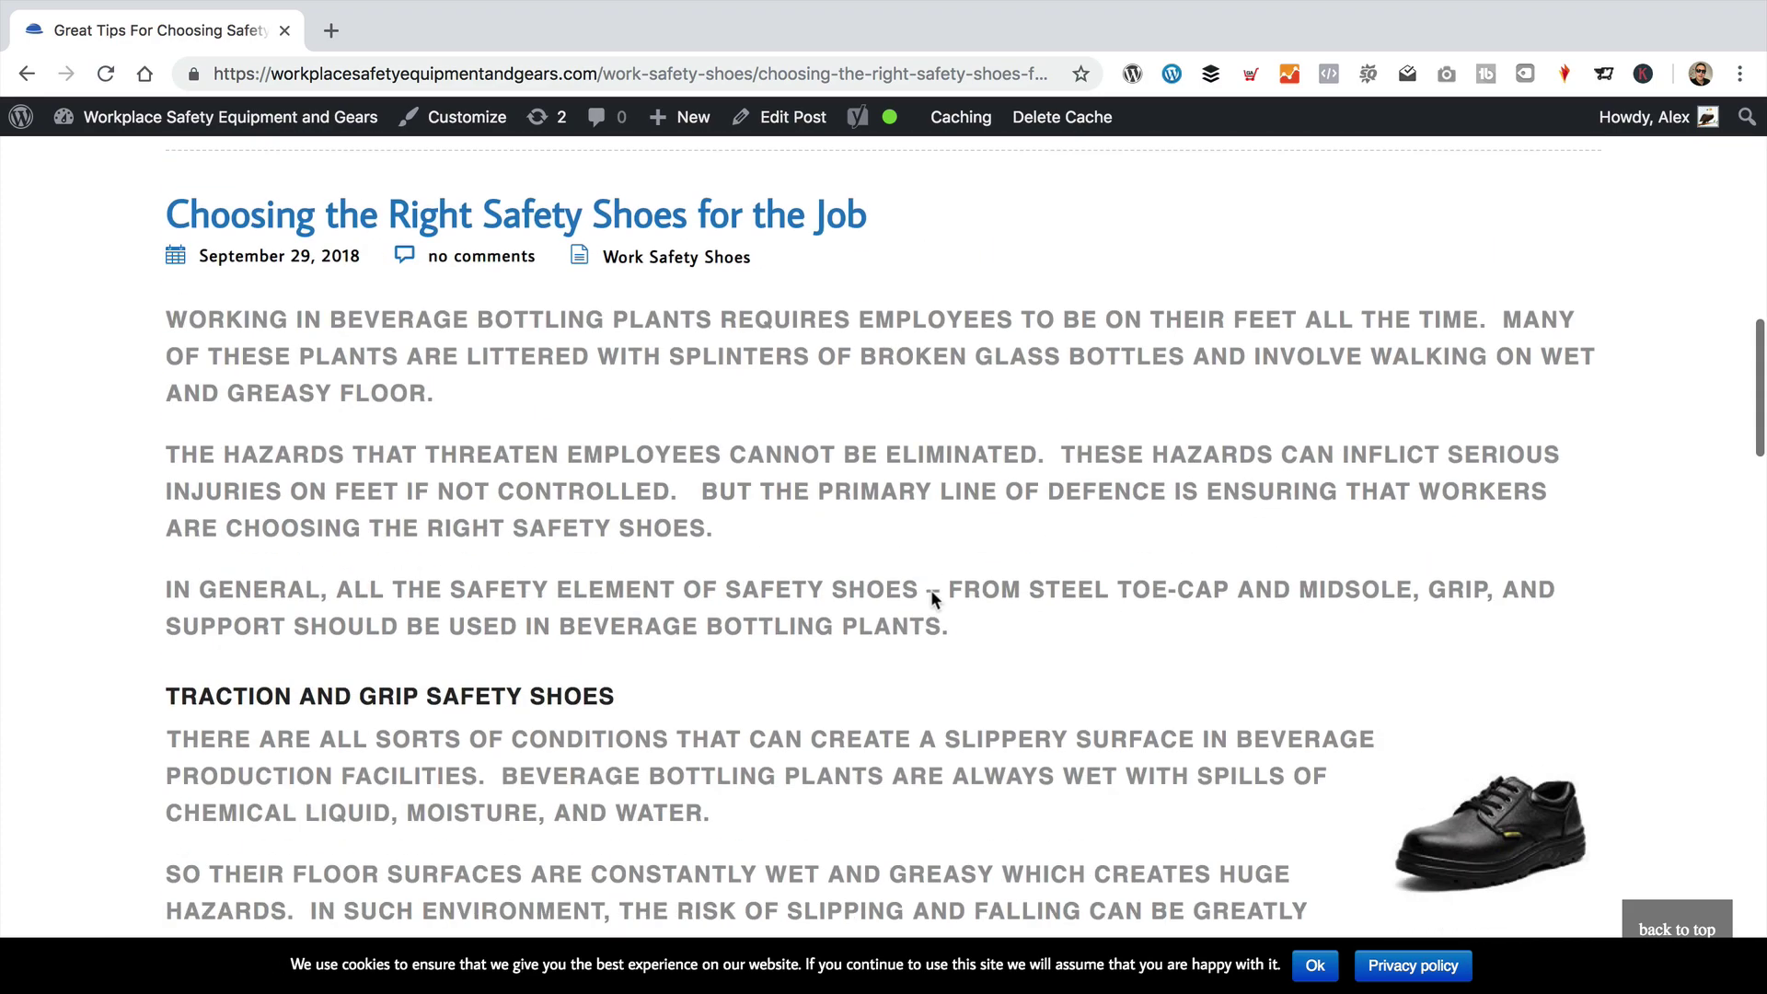
{"action": "scroll", "coordinate": [994, 566], "scroll_direction": "down", "scroll_amount": 7}
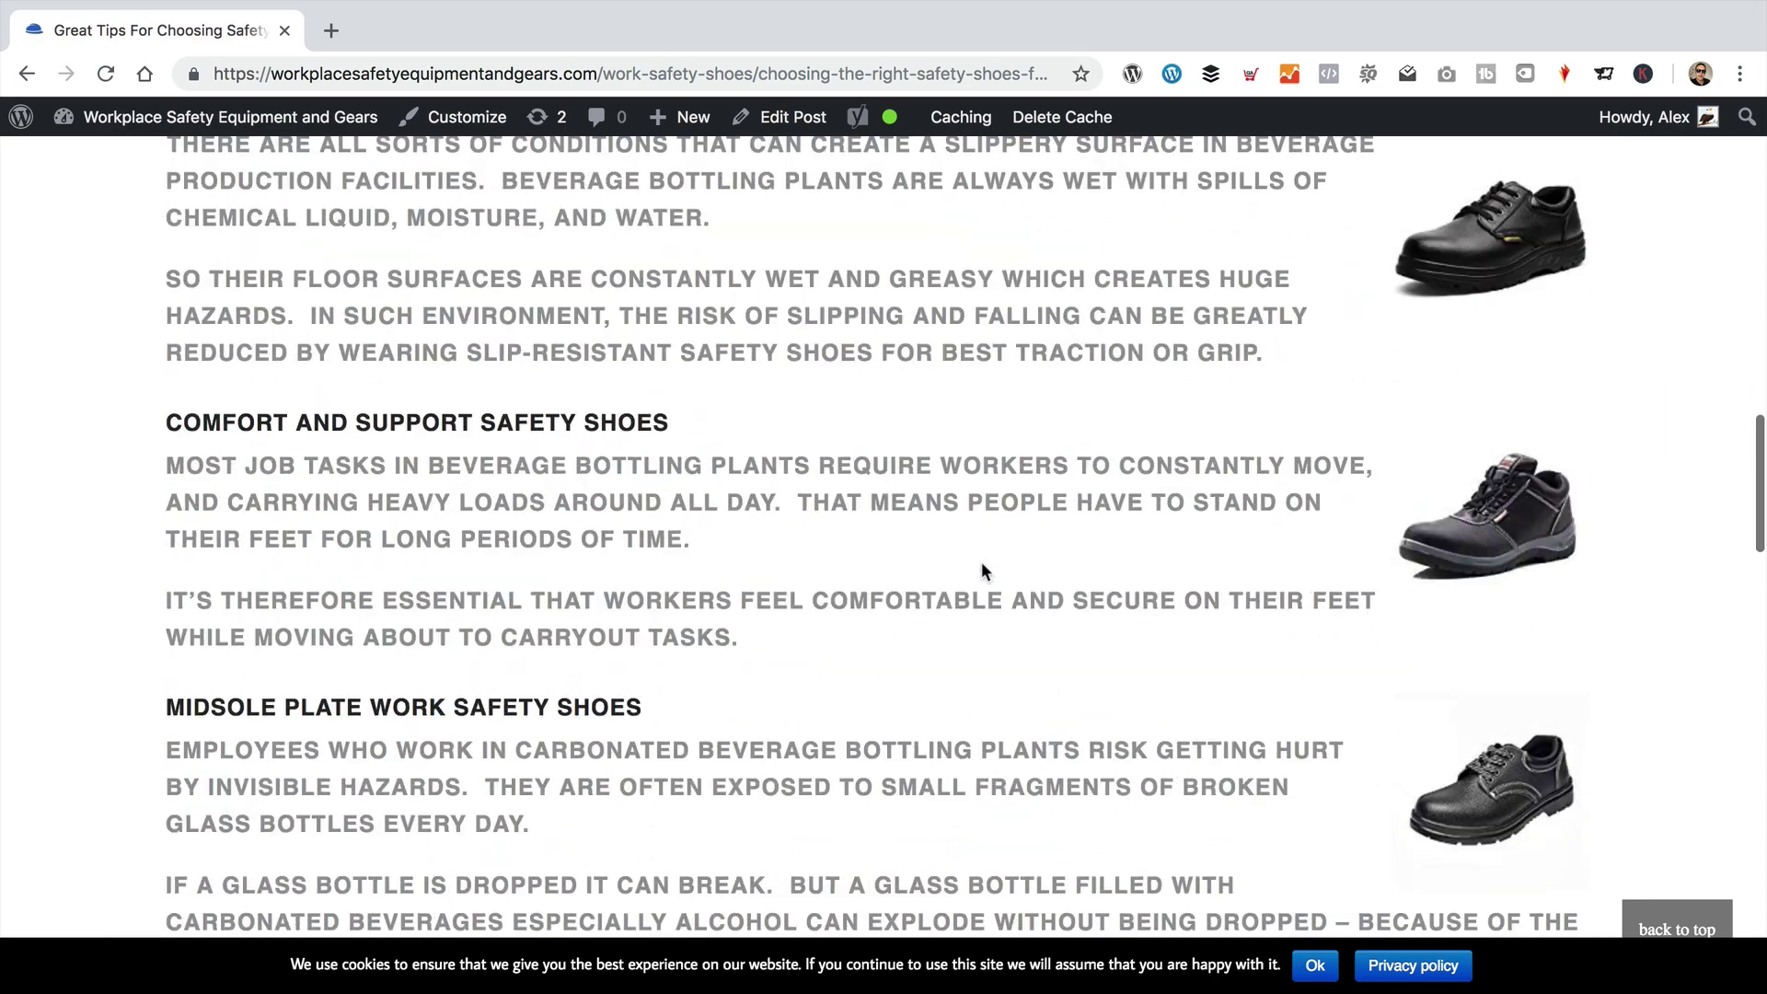
{"action": "scroll", "coordinate": [973, 574], "scroll_direction": "up", "scroll_amount": 15}
{"action": "scroll", "coordinate": [972, 574], "scroll_direction": "down", "scroll_amount": 10}
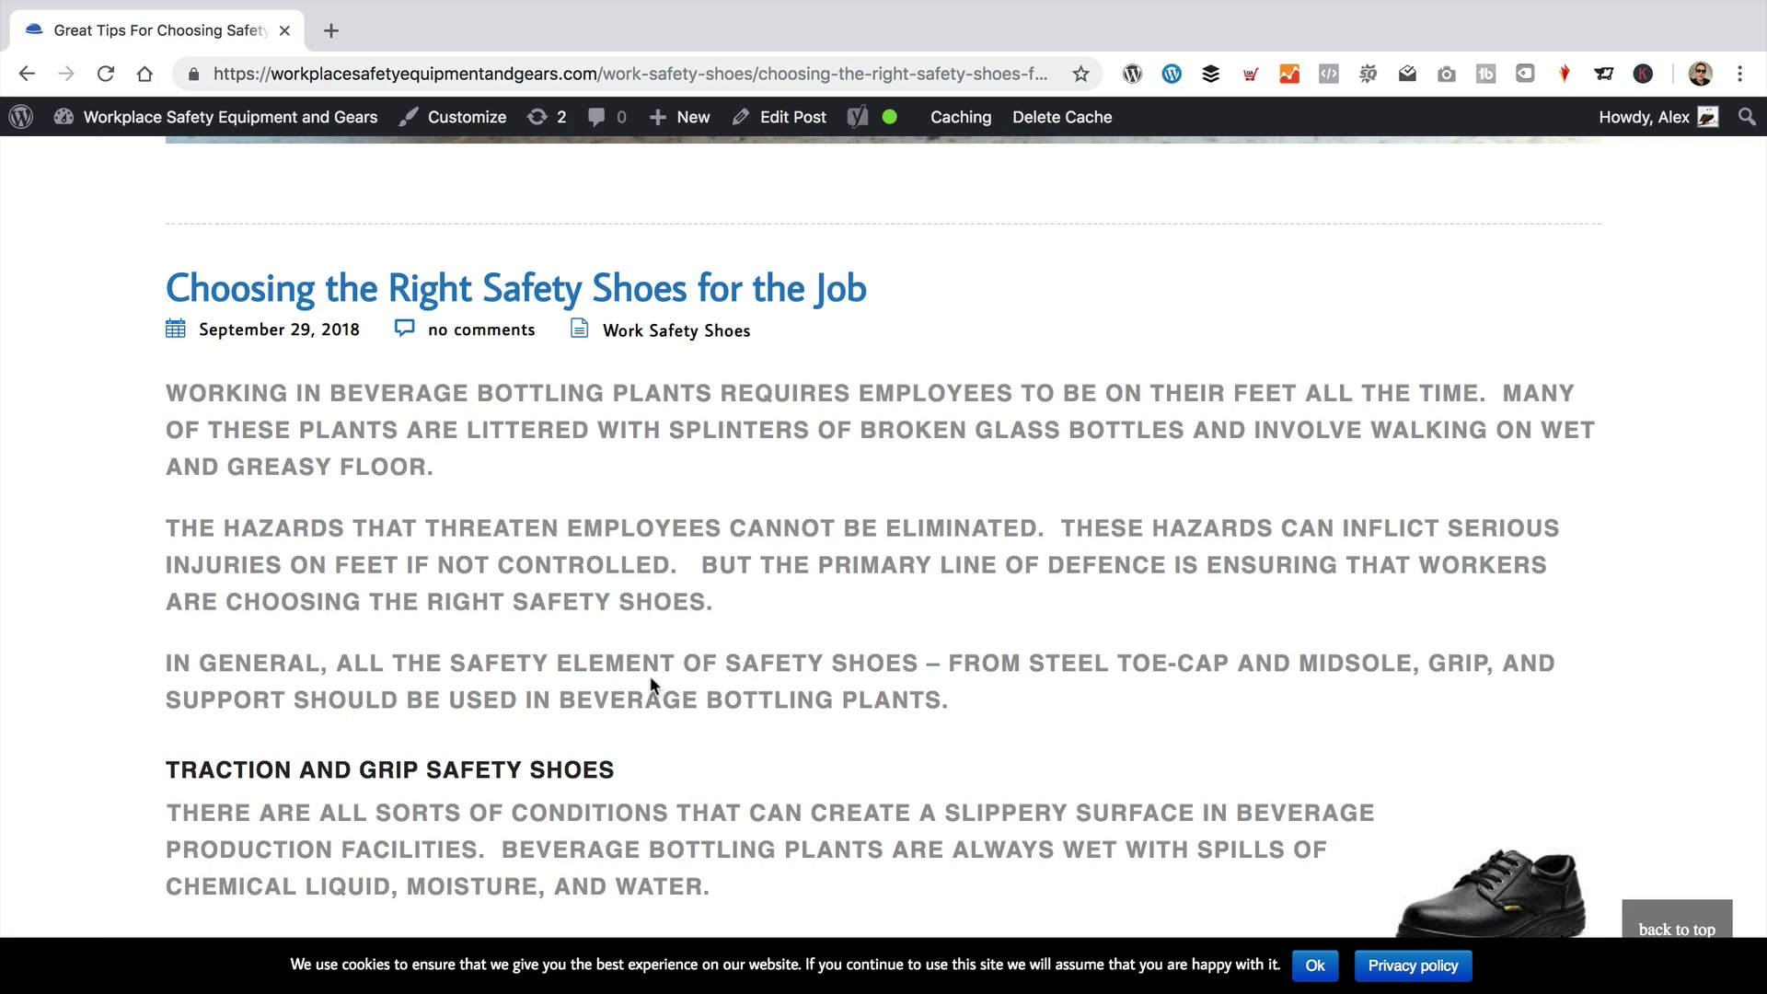
{"action": "left_click", "coordinate": [792, 117]}
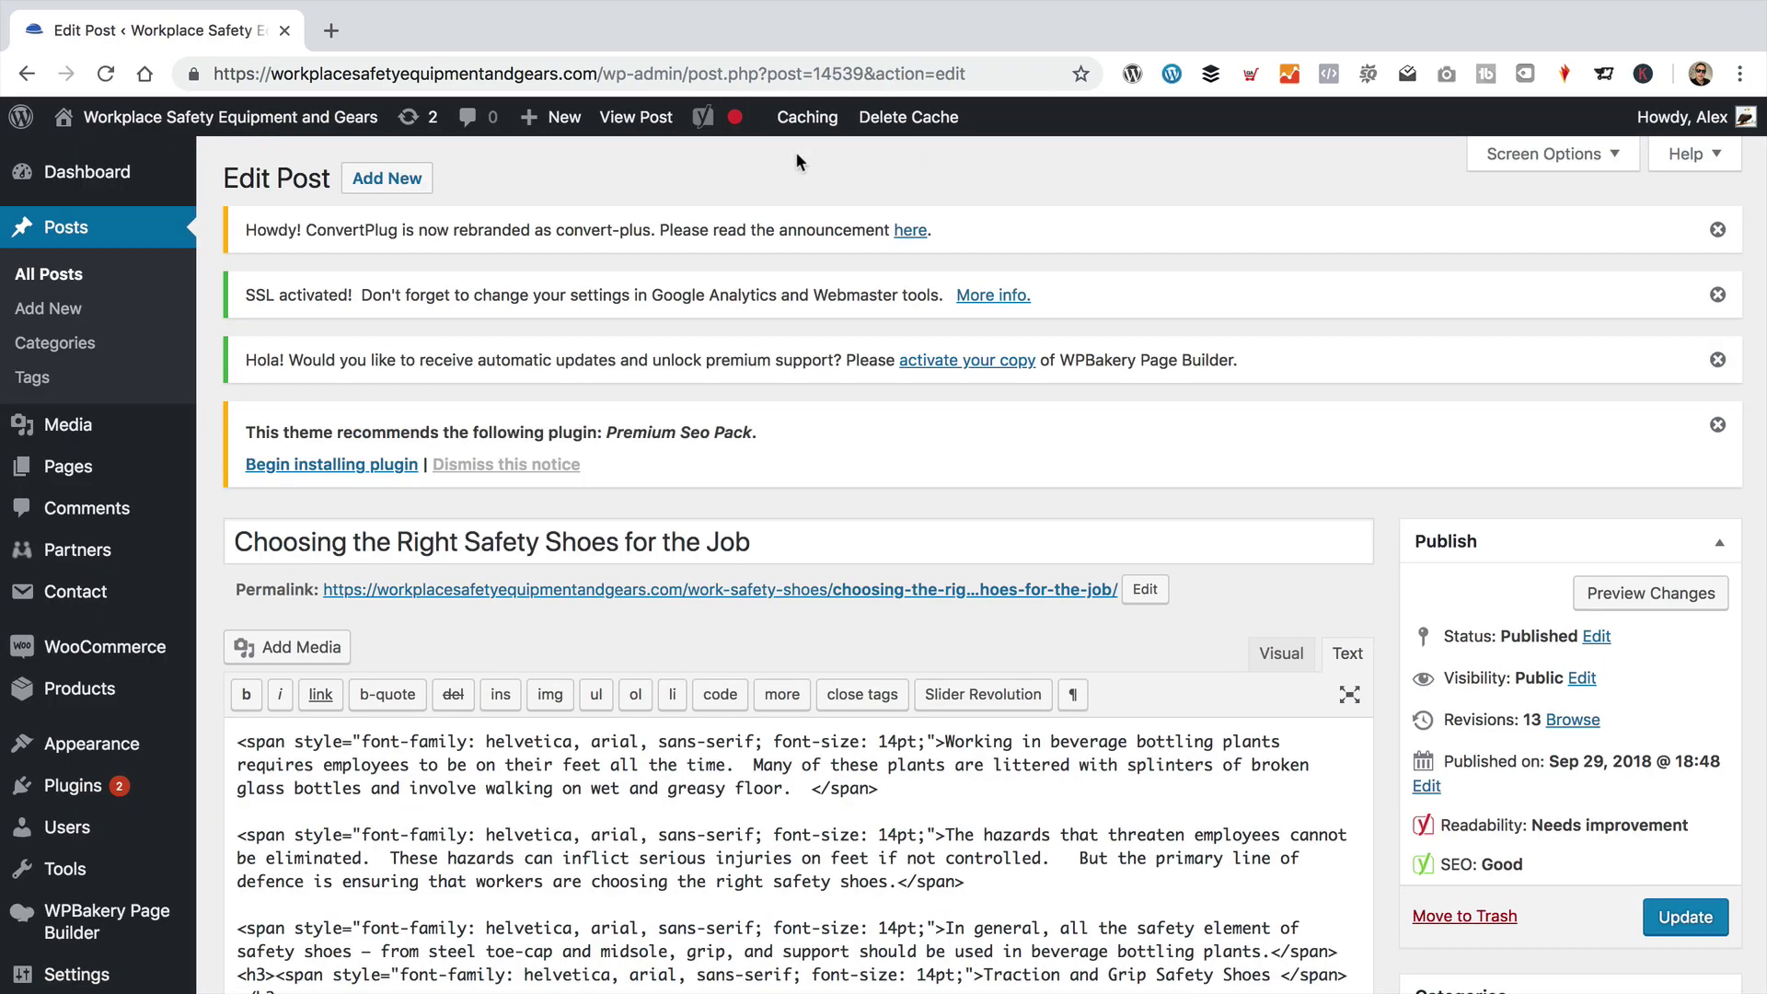
Step: Switch the editor from Visual to Text and select the first paragraph's Helvetica 14pt span tag
{"action": "scroll", "coordinate": [981, 612], "scroll_direction": "down", "scroll_amount": 2}
{"action": "scroll", "coordinate": [981, 612], "scroll_direction": "down", "scroll_amount": 2}
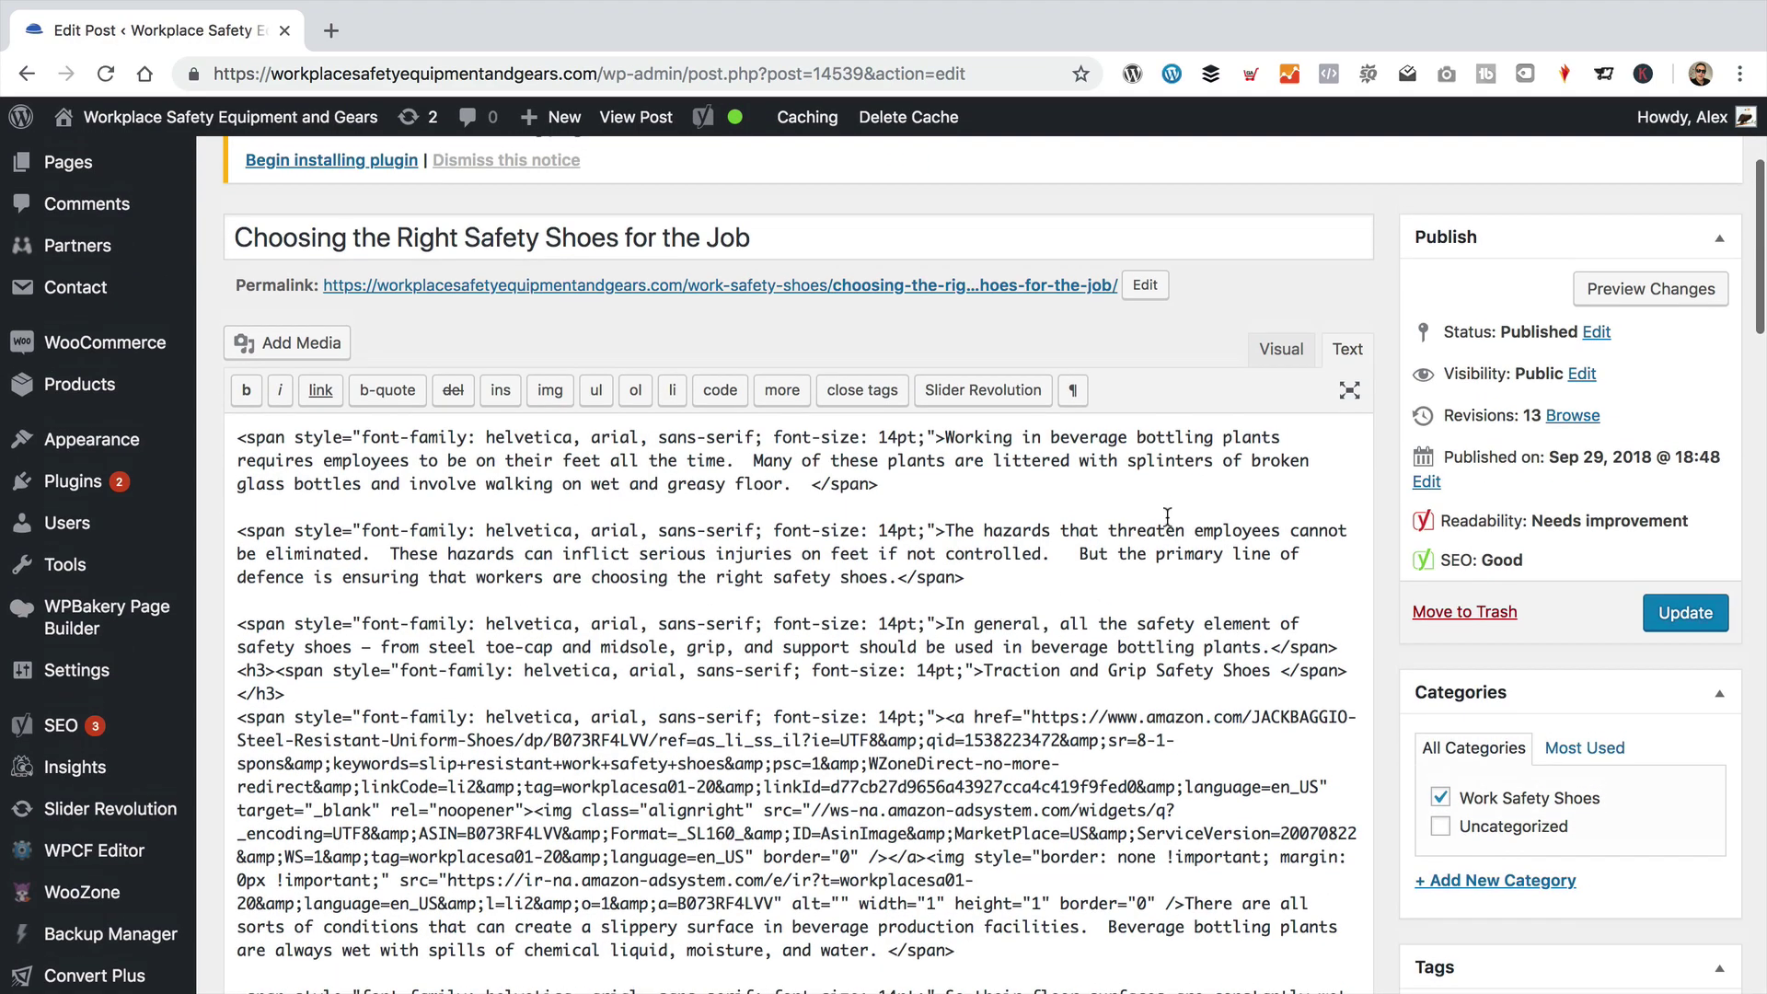
{"action": "left_click", "coordinate": [1267, 357]}
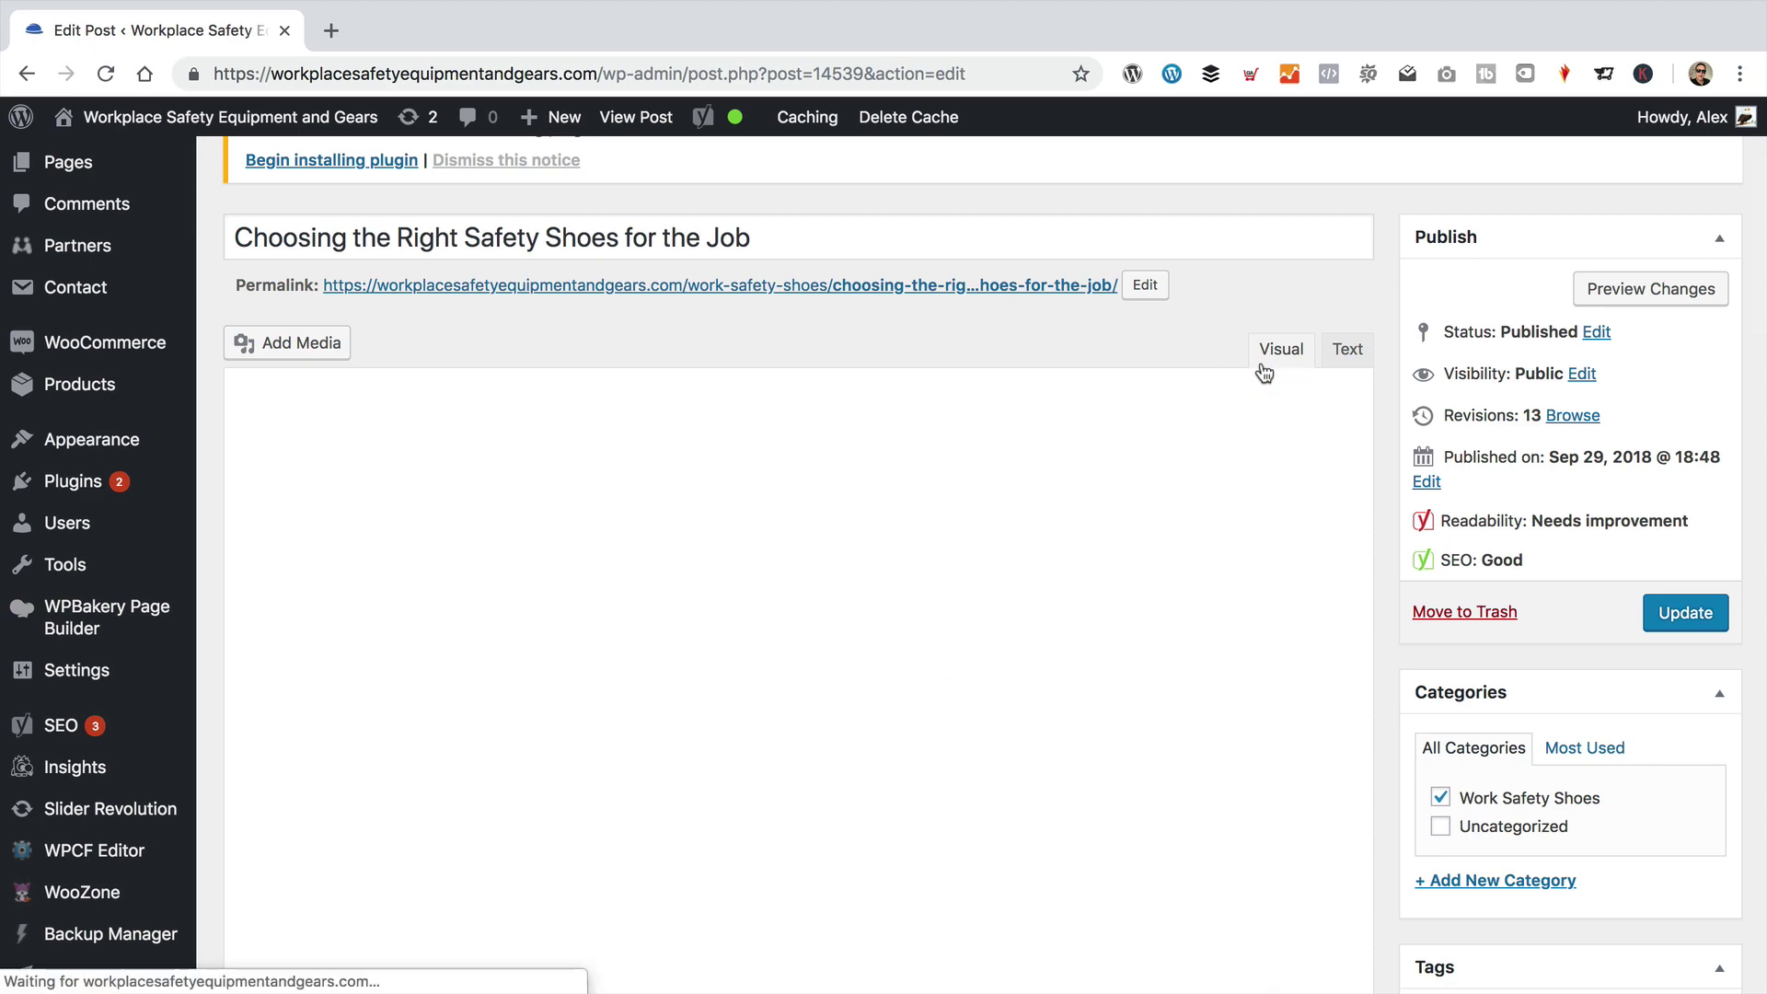
{"action": "left_click_drag", "start_coordinate": [655, 758], "coordinate": [230, 517]}
{"action": "left_click", "coordinate": [493, 556]}
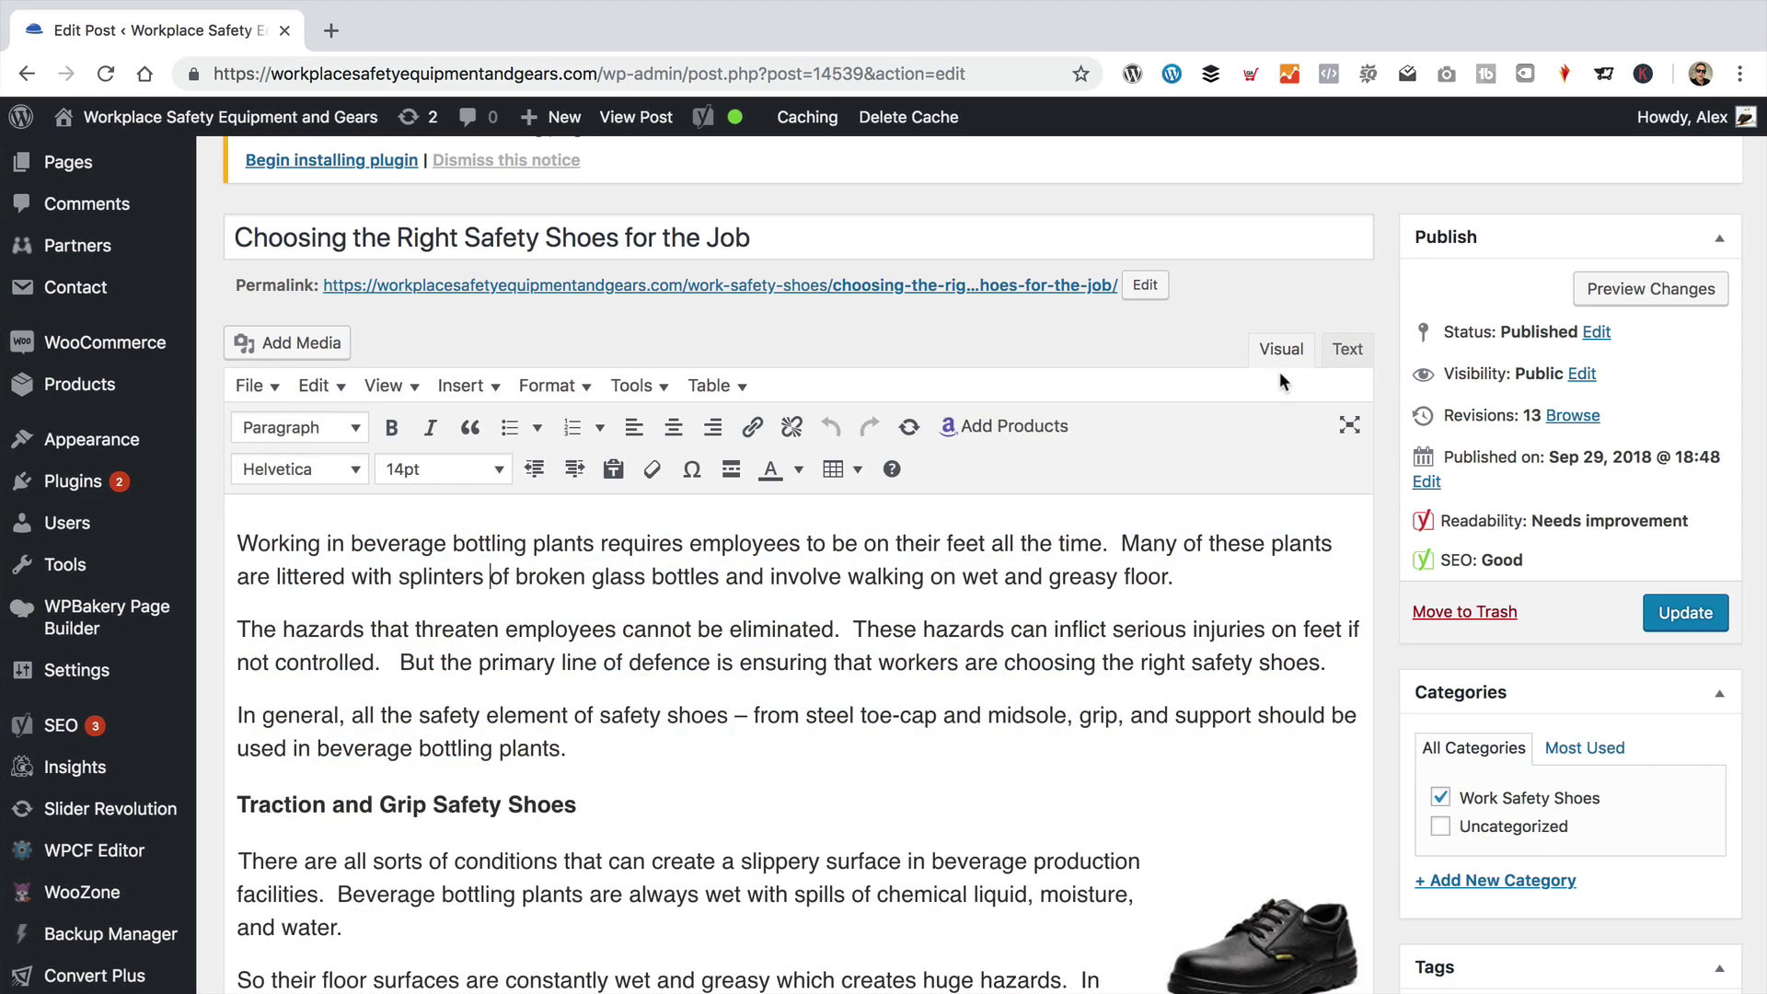
{"action": "left_click", "coordinate": [1347, 350]}
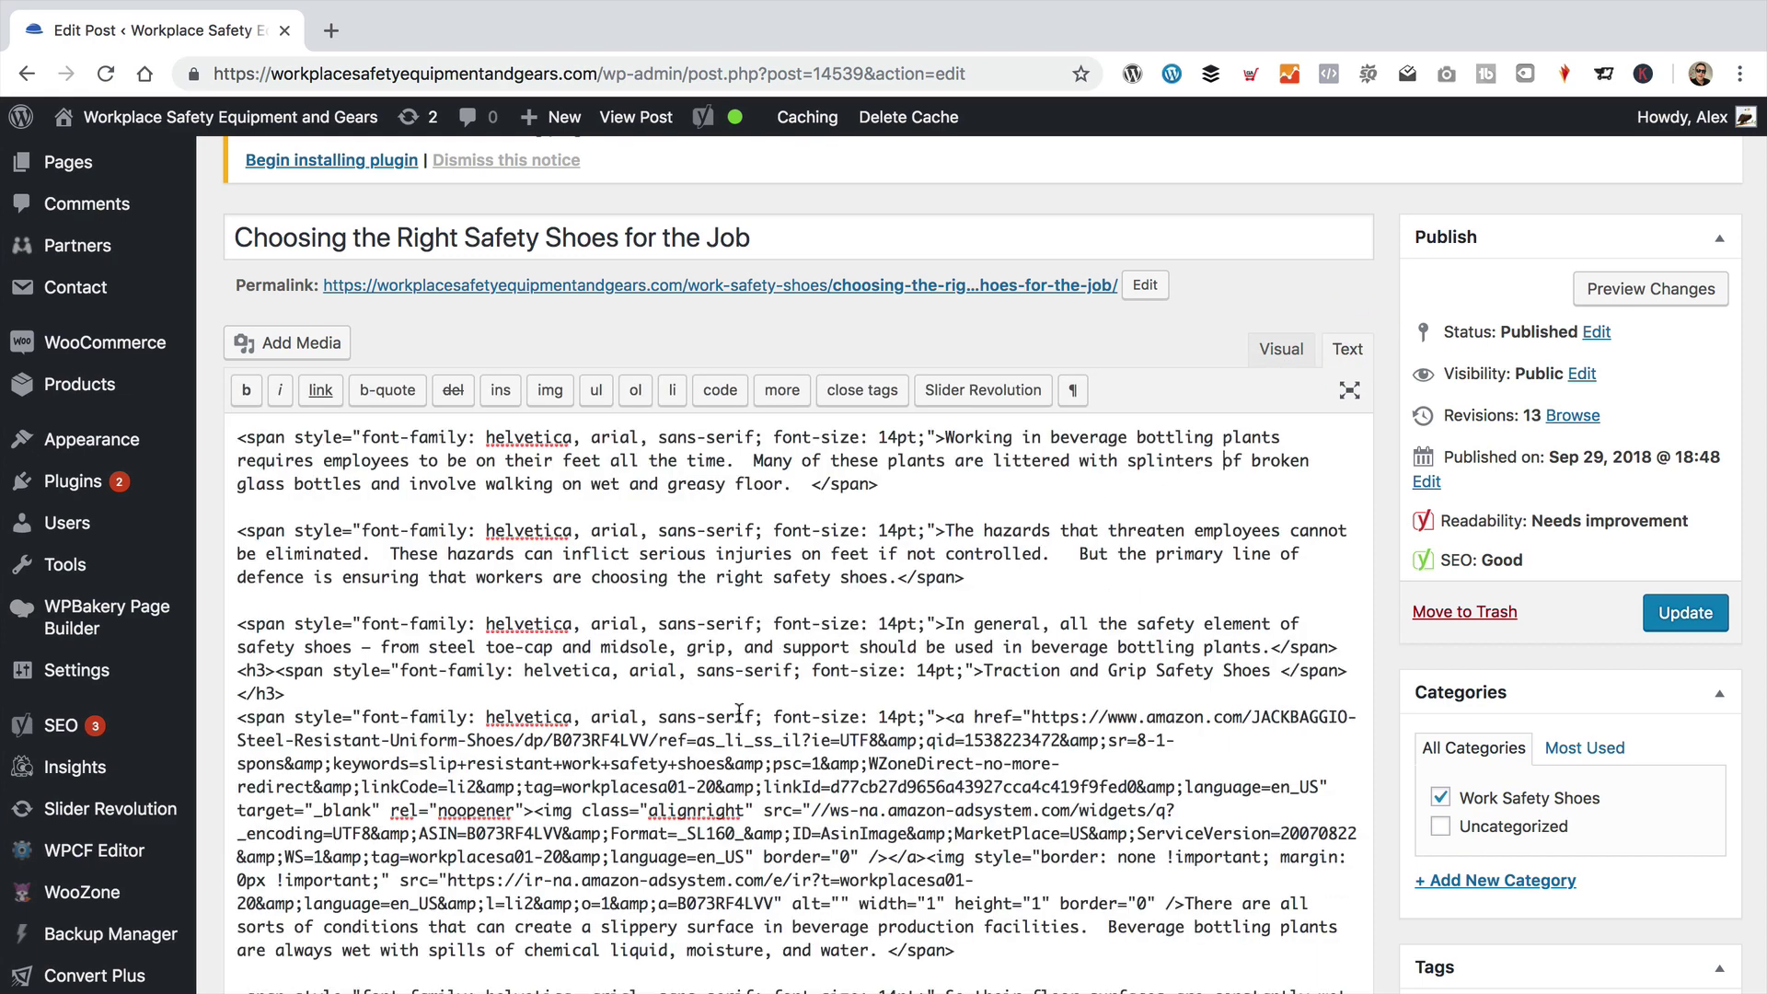
{"action": "left_click_drag", "start_coordinate": [235, 437], "coordinate": [945, 438]}
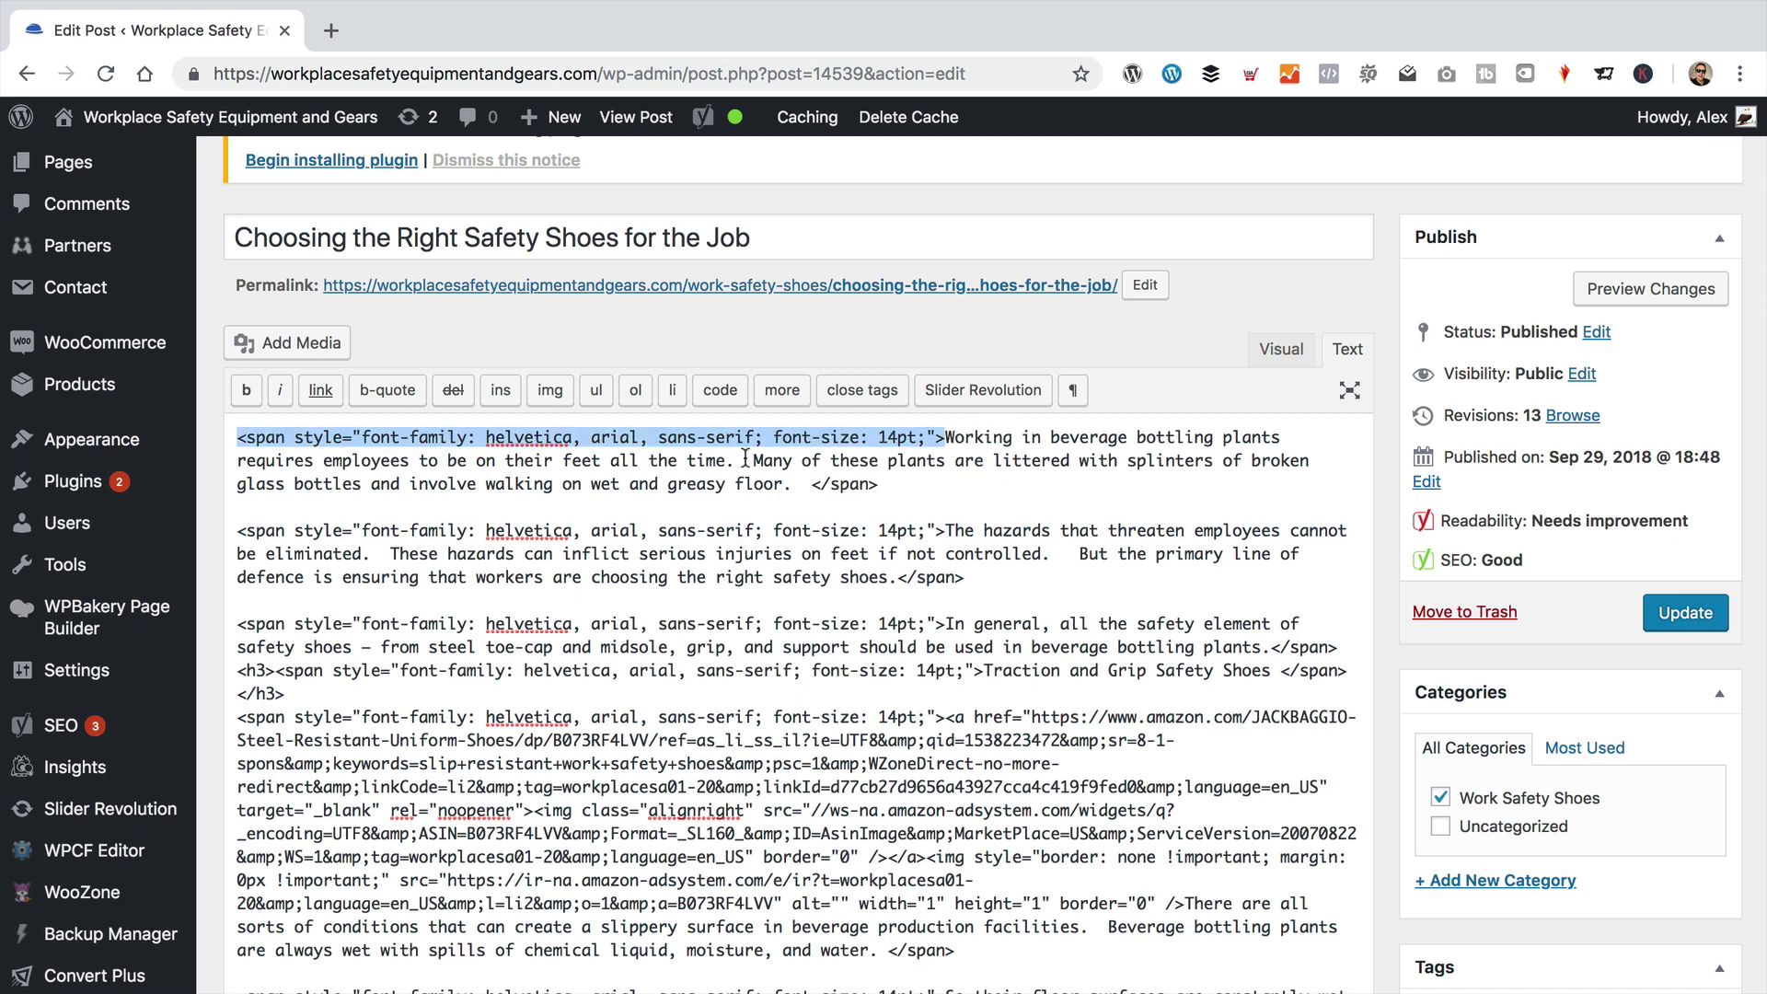
Step: Delete the span tags around the paragraphs ending 'floor.' and 'safety shoes.'
{"action": "key", "text": "BackSpace"}
{"action": "left_click_drag", "start_coordinate": [1211, 462], "coordinate": [1137, 464]}
{"action": "key", "text": "BackSpace"}
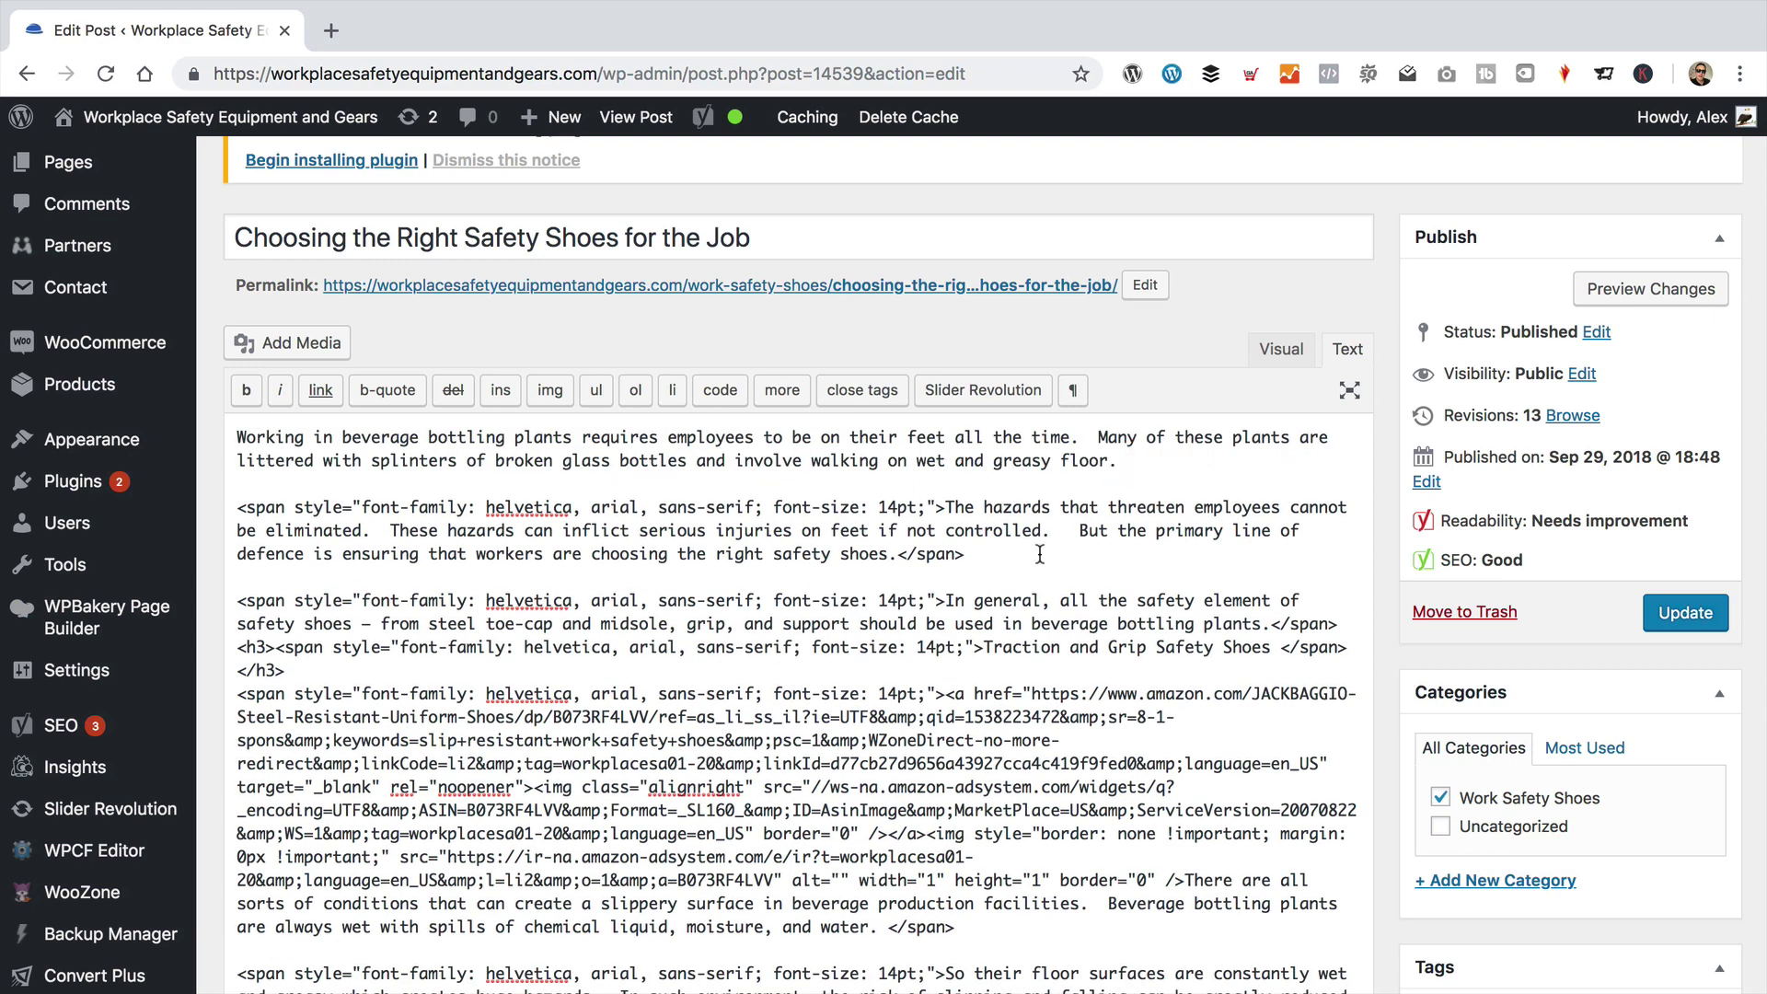
{"action": "left_click_drag", "start_coordinate": [946, 506], "coordinate": [228, 506]}
{"action": "key", "text": "BackSpace"}
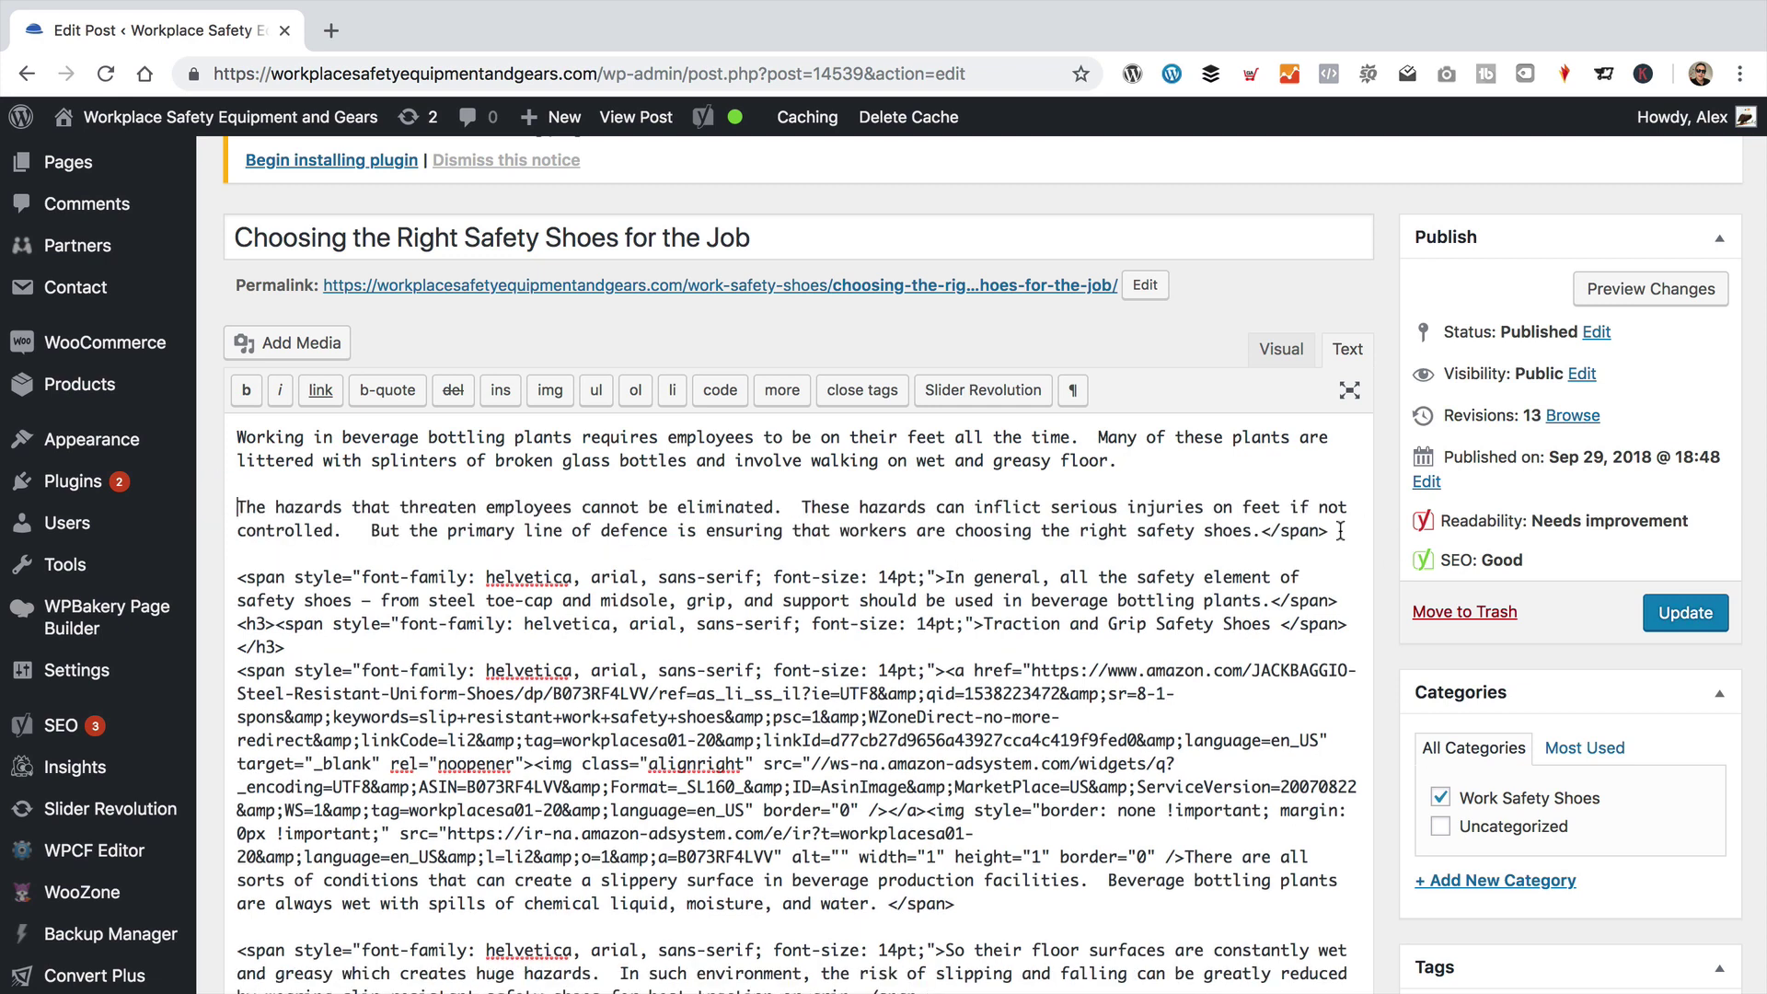
{"action": "left_click_drag", "start_coordinate": [1332, 531], "coordinate": [1261, 532]}
{"action": "key", "text": "BackSpace"}
Step: Return to the Visual tab and scroll through the post to check the result
{"action": "left_click", "coordinate": [1281, 349]}
{"action": "scroll", "coordinate": [607, 700], "scroll_direction": "down", "scroll_amount": 10}
{"action": "scroll", "coordinate": [581, 710], "scroll_direction": "down", "scroll_amount": 10}
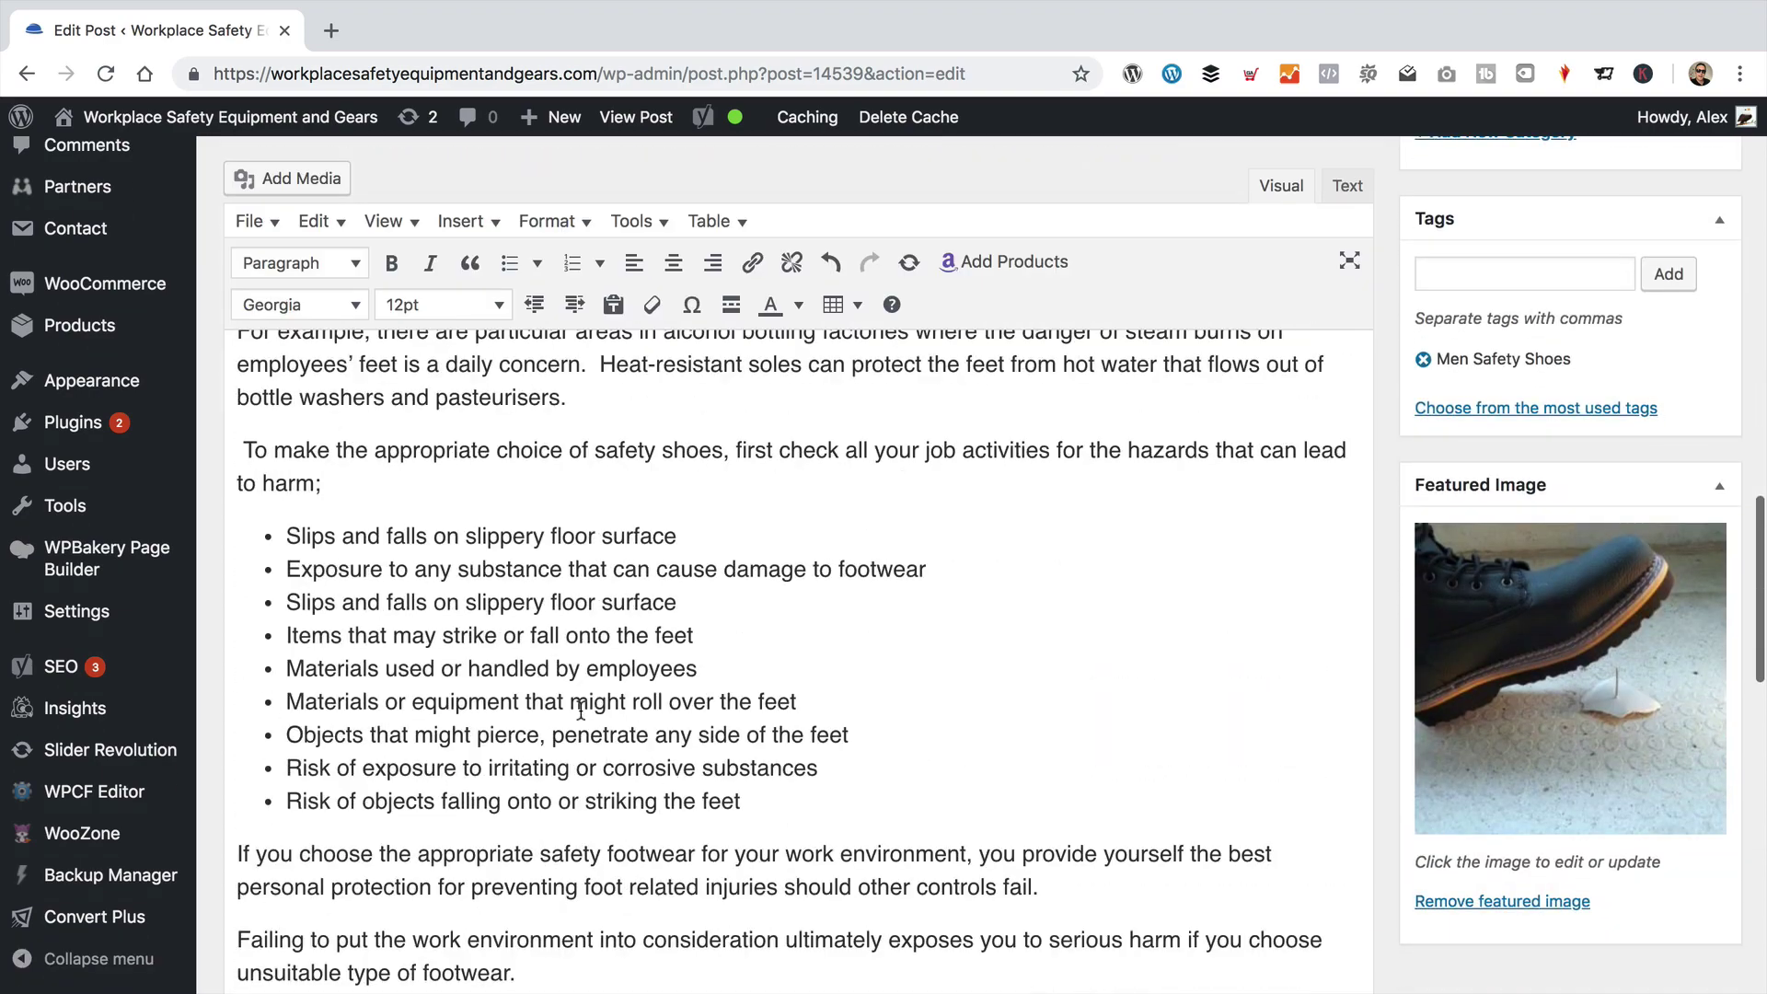
{"action": "scroll", "coordinate": [756, 714], "scroll_direction": "up", "scroll_amount": 15}
{"action": "scroll", "coordinate": [757, 714], "scroll_direction": "up", "scroll_amount": 10}
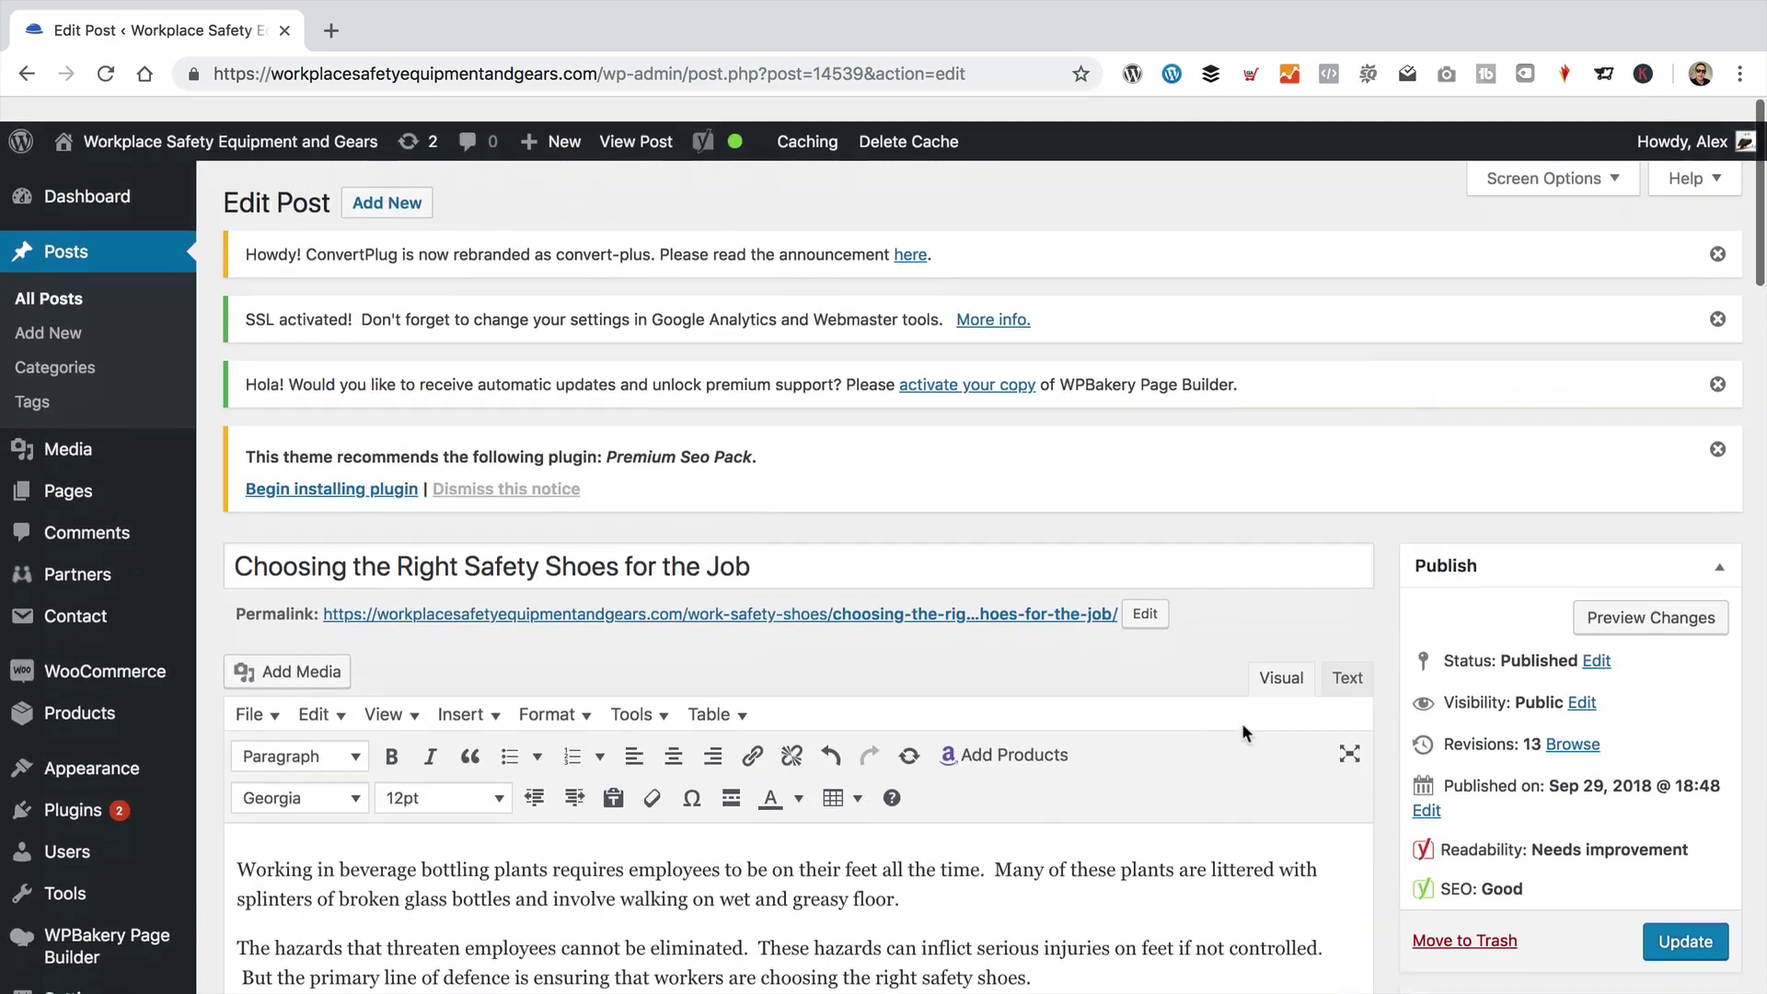
{"action": "scroll", "coordinate": [921, 704], "scroll_direction": "down", "scroll_amount": 3}
Step: Replace the first three paragraphs with the same text pasted as unformatted plain text
{"action": "left_click_drag", "start_coordinate": [602, 665], "coordinate": [237, 458]}
{"action": "key", "text": "super+c"}
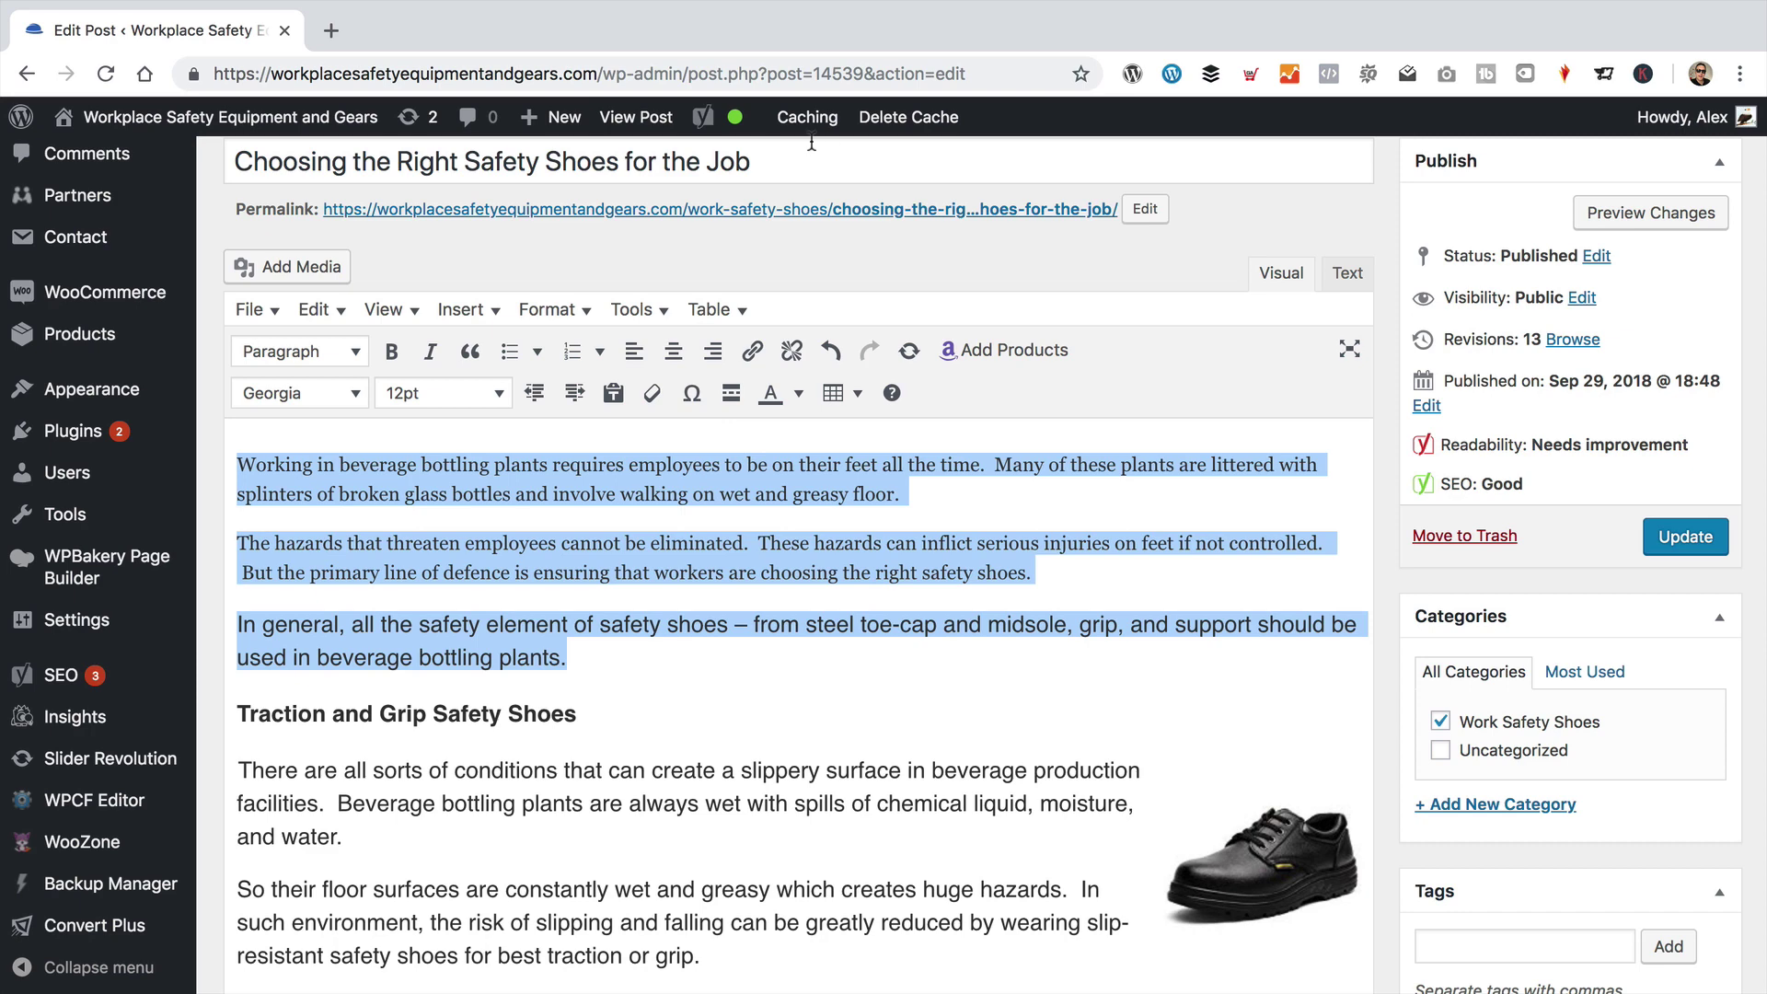
{"action": "left_click", "coordinate": [740, 66]}
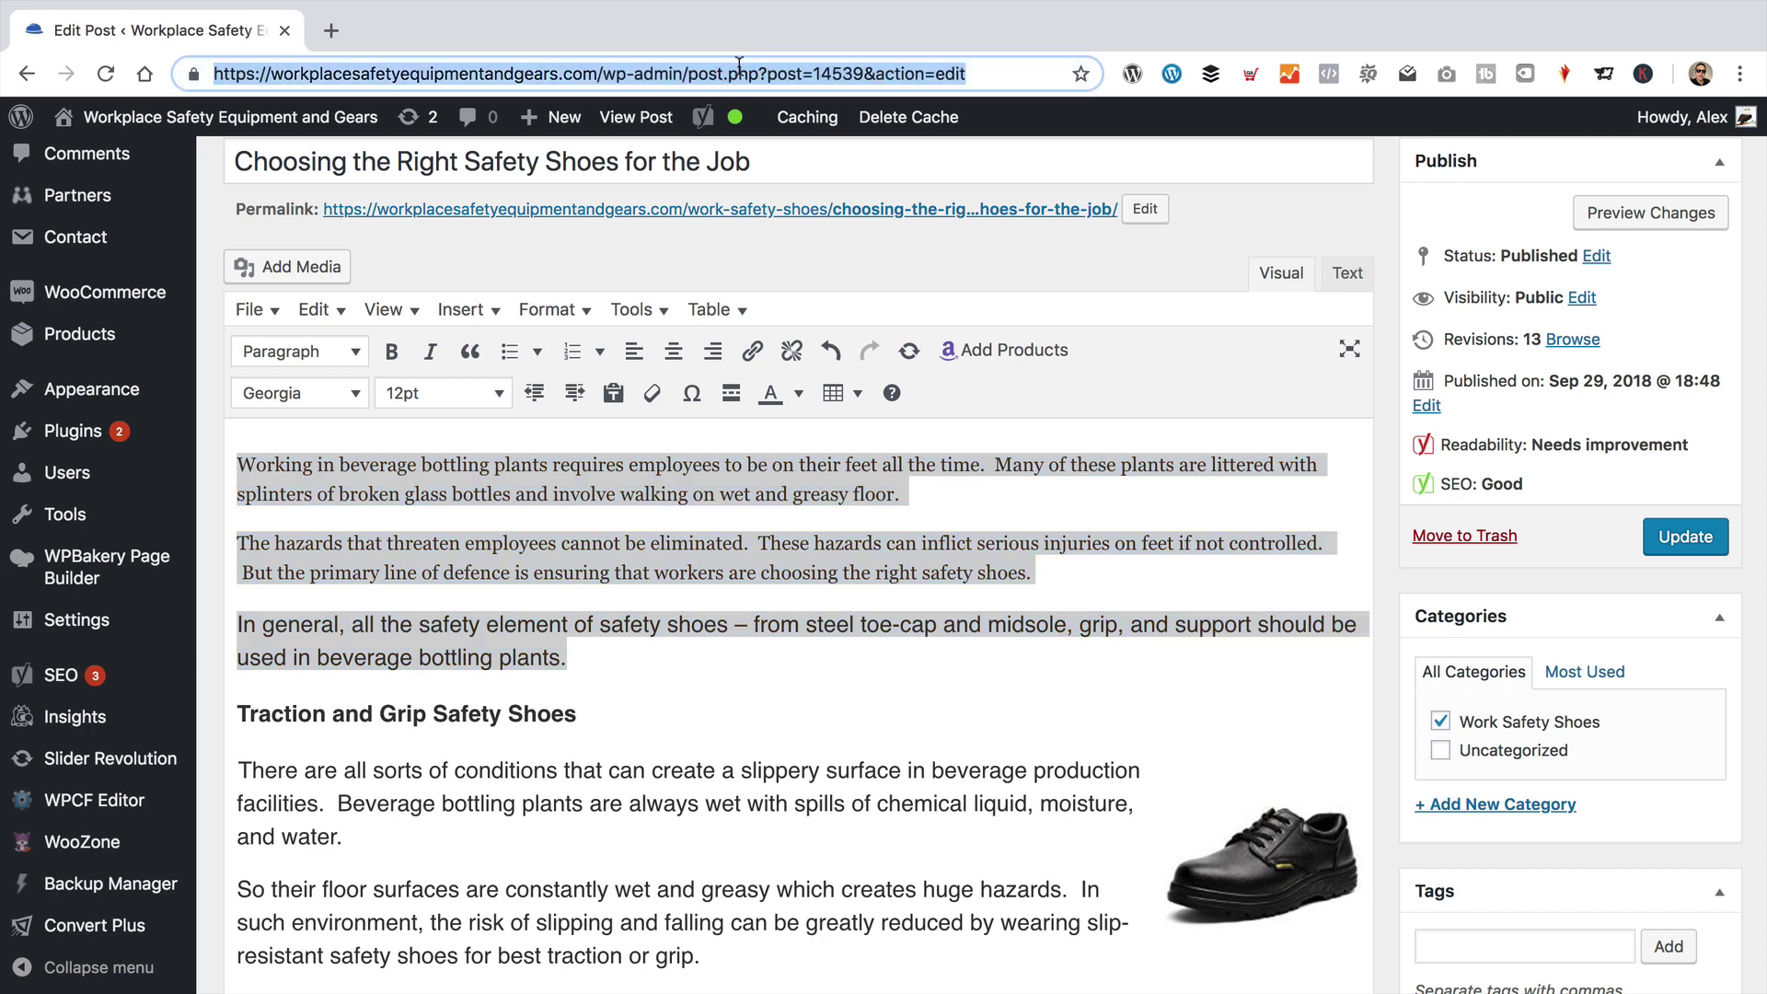
{"action": "key", "text": "super+v"}
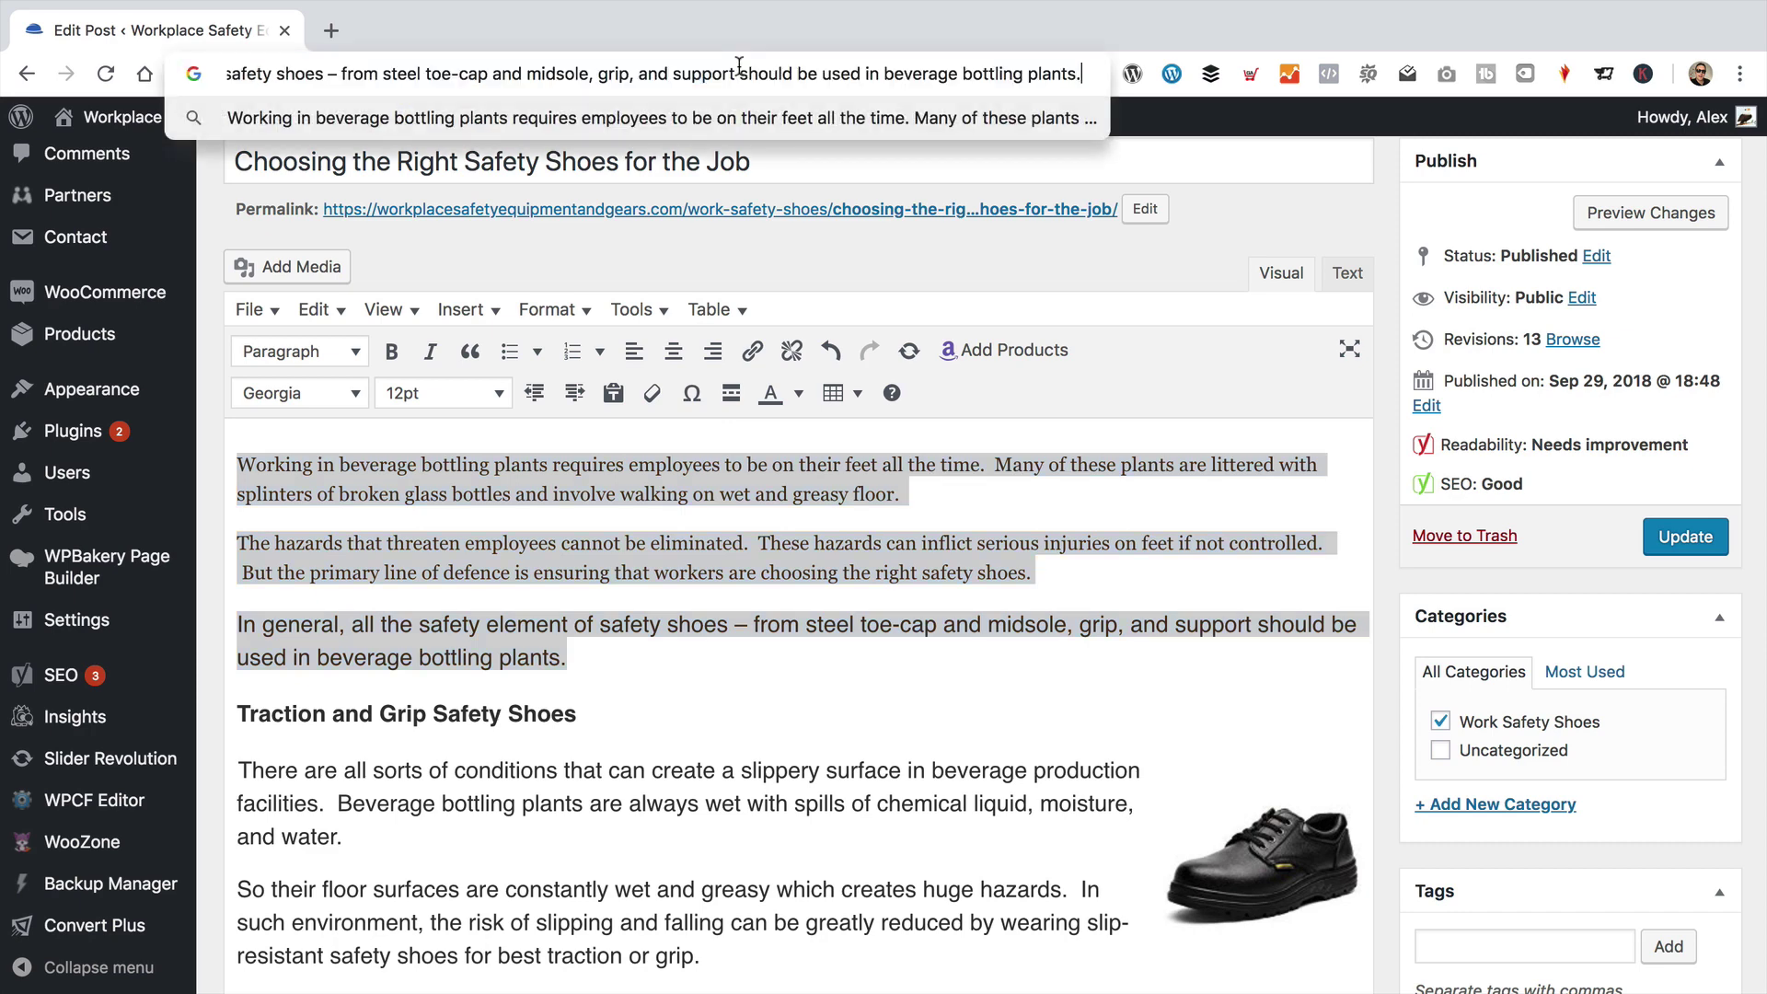
{"action": "key", "text": "super+a"}
{"action": "key", "text": "super+c"}
{"action": "left_click_drag", "start_coordinate": [612, 659], "coordinate": [221, 471]}
{"action": "key", "text": "super+v"}
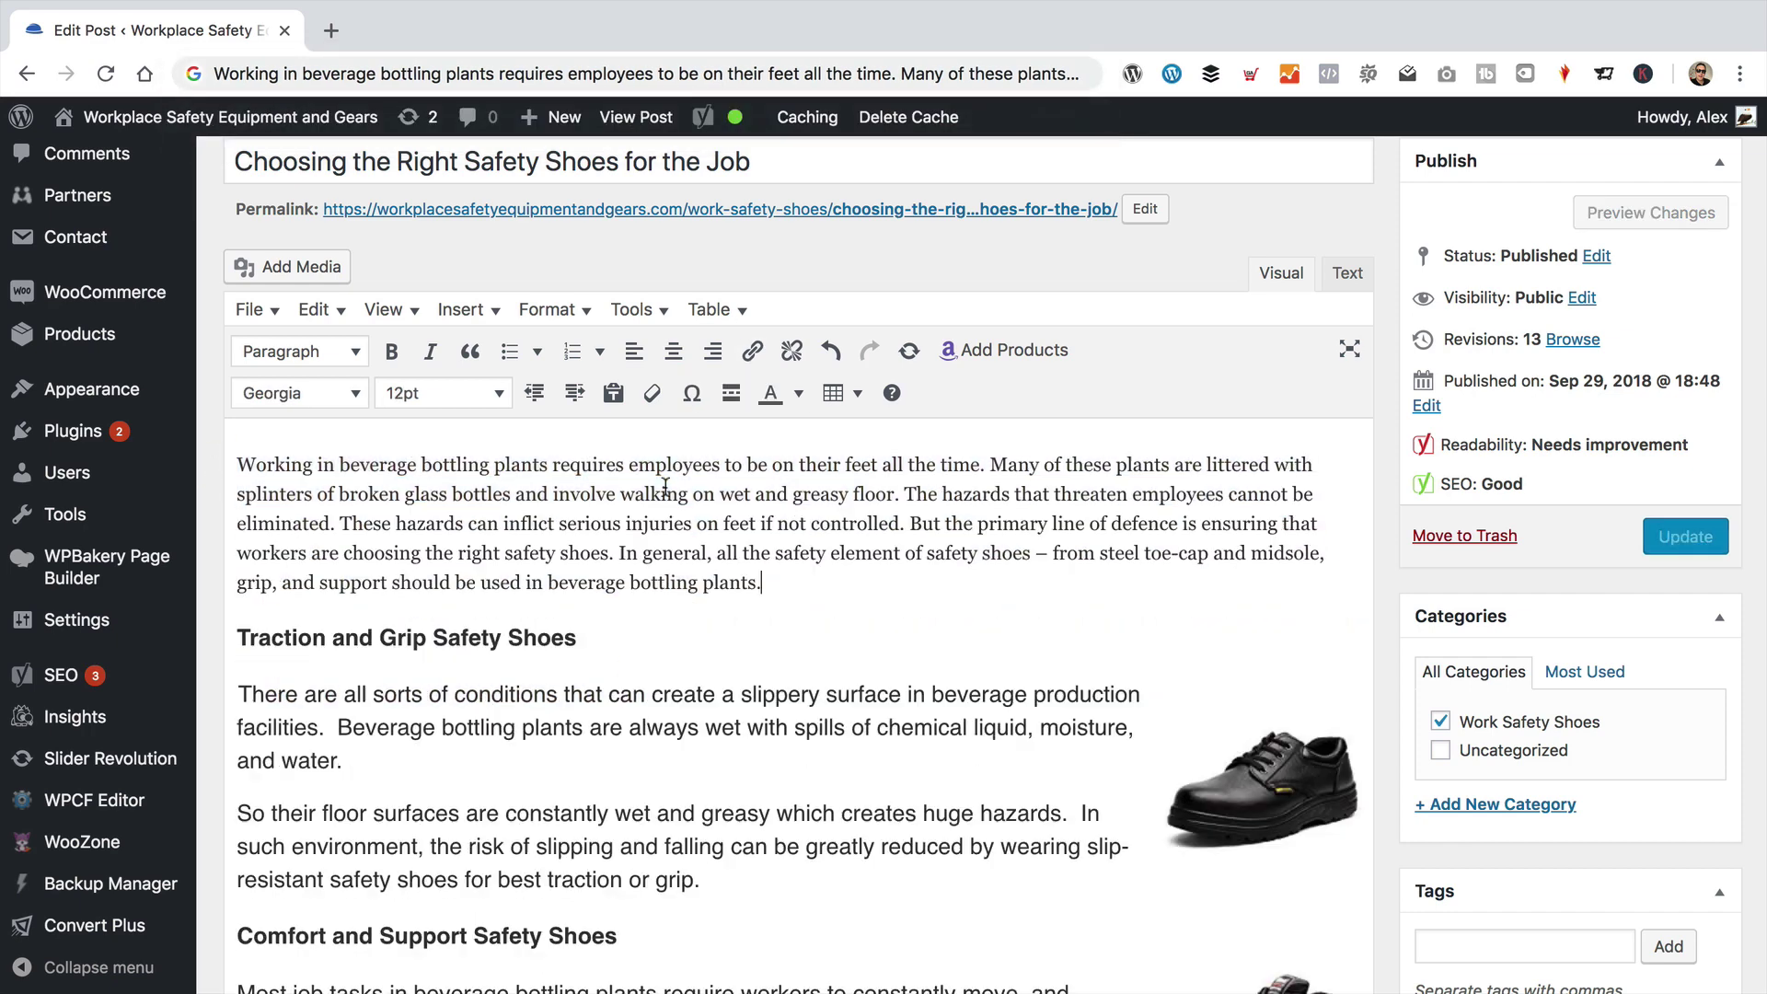
{"action": "key", "text": "super+z"}
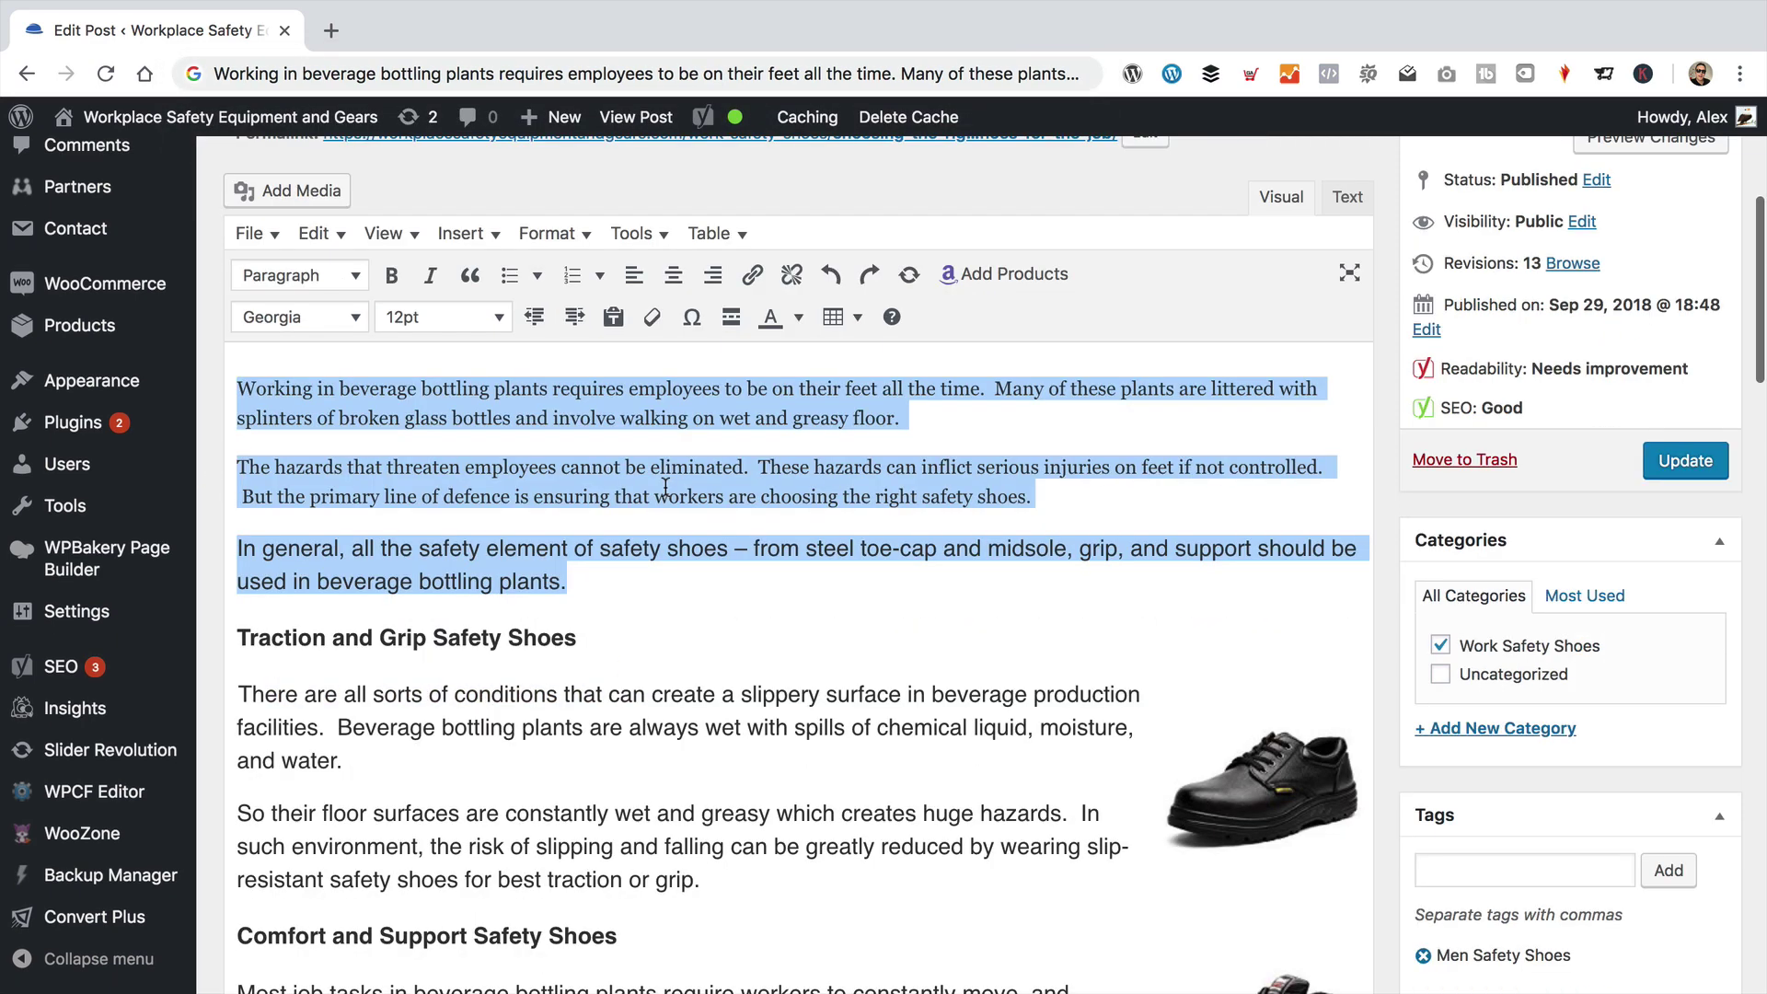
{"action": "key", "text": "super+shift+z"}
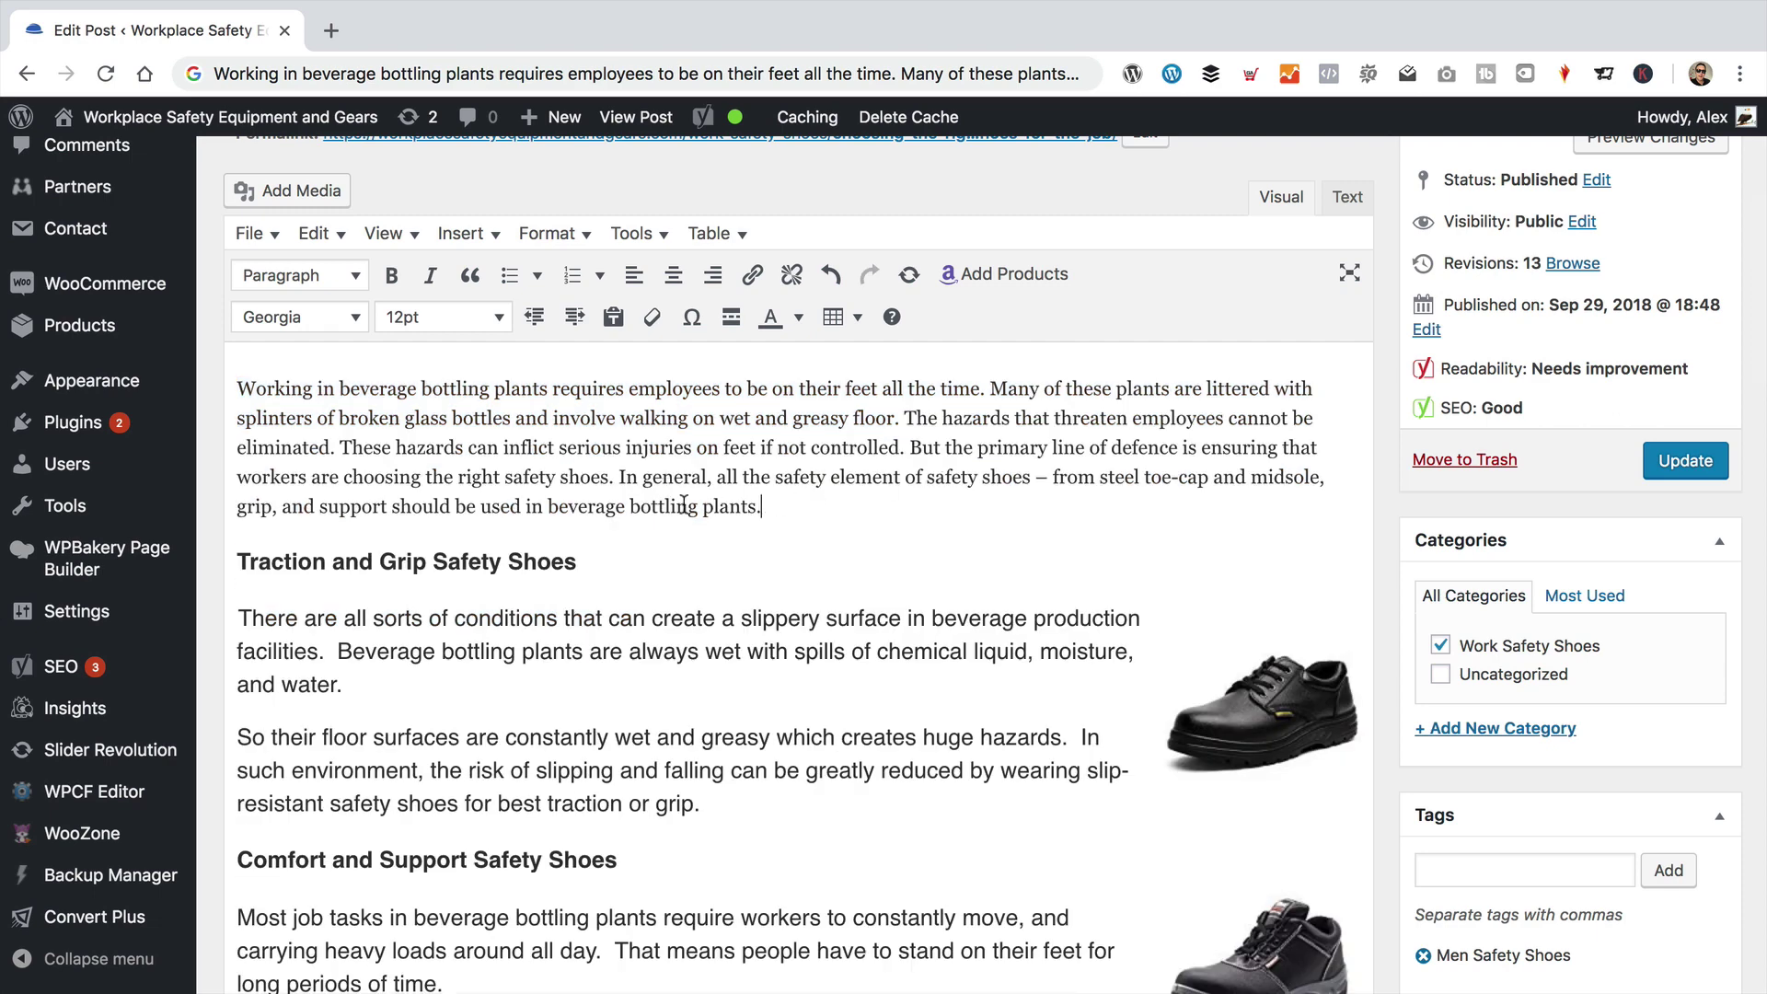
Step: Split the text into separate paragraphs before 'In general' and 'The hazards'
{"action": "left_click", "coordinate": [624, 484]}
{"action": "key", "text": "Return"}
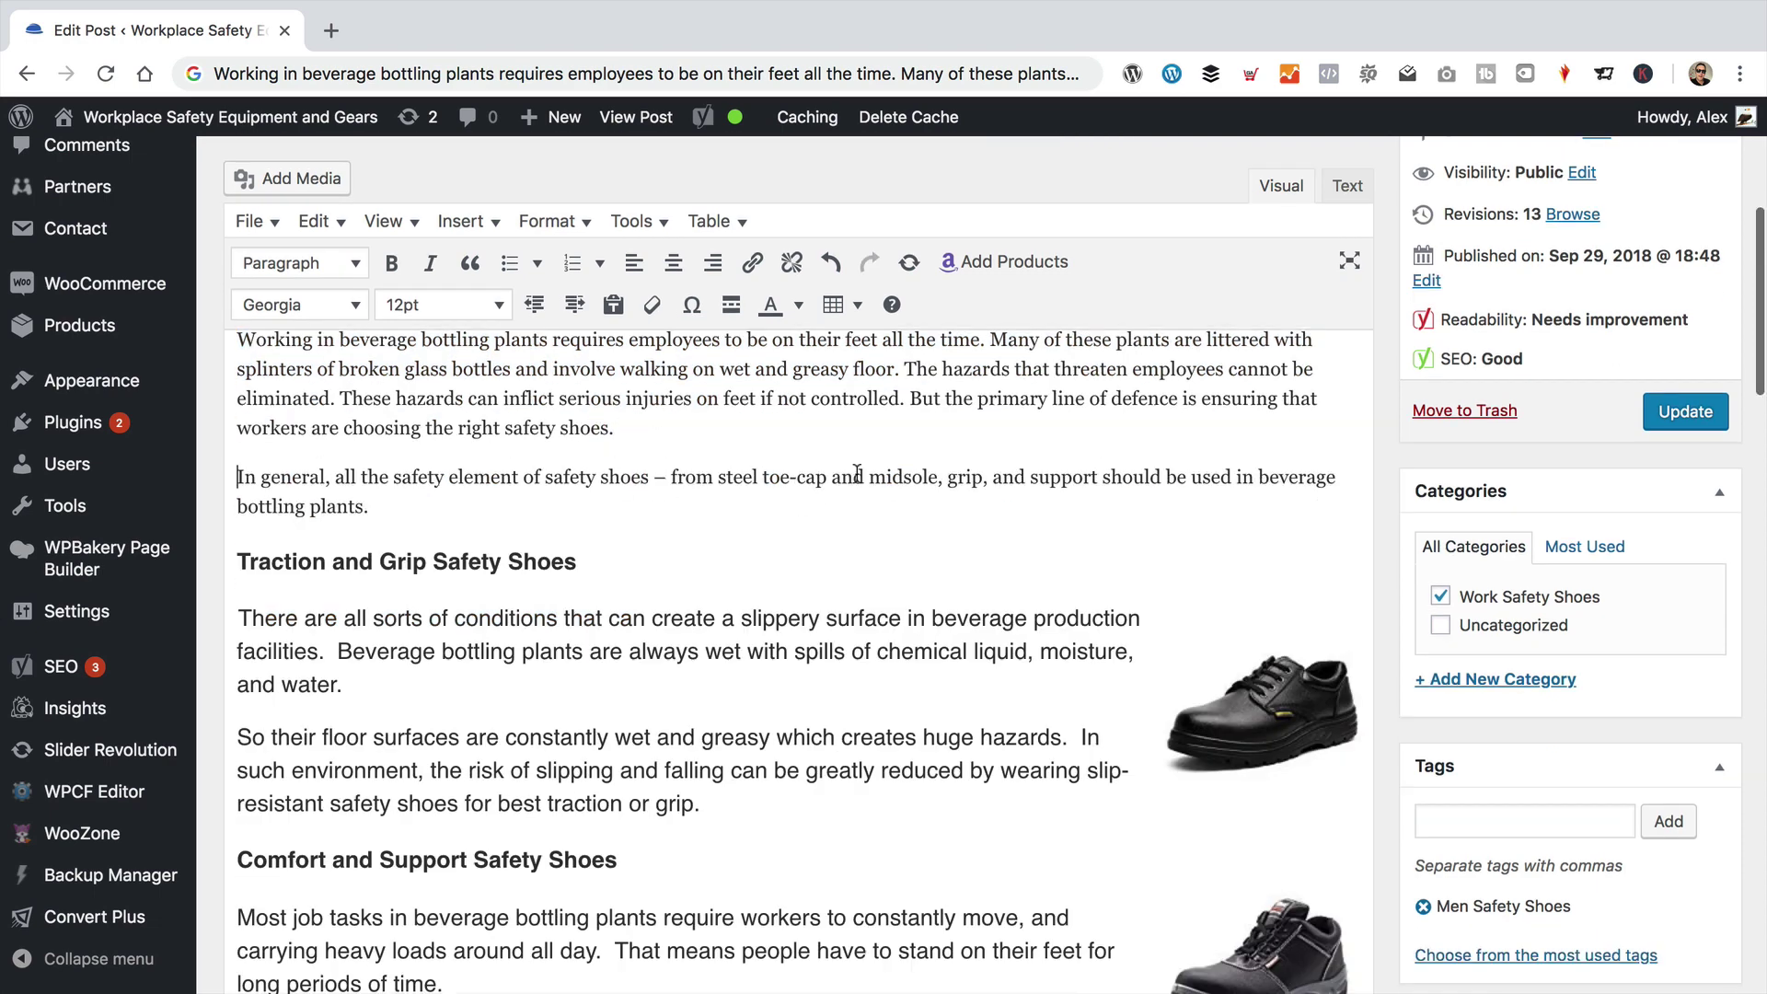
{"action": "scroll", "coordinate": [624, 484], "scroll_direction": "up", "scroll_amount": 2}
{"action": "left_click", "coordinate": [910, 518]}
{"action": "key", "text": "Return"}
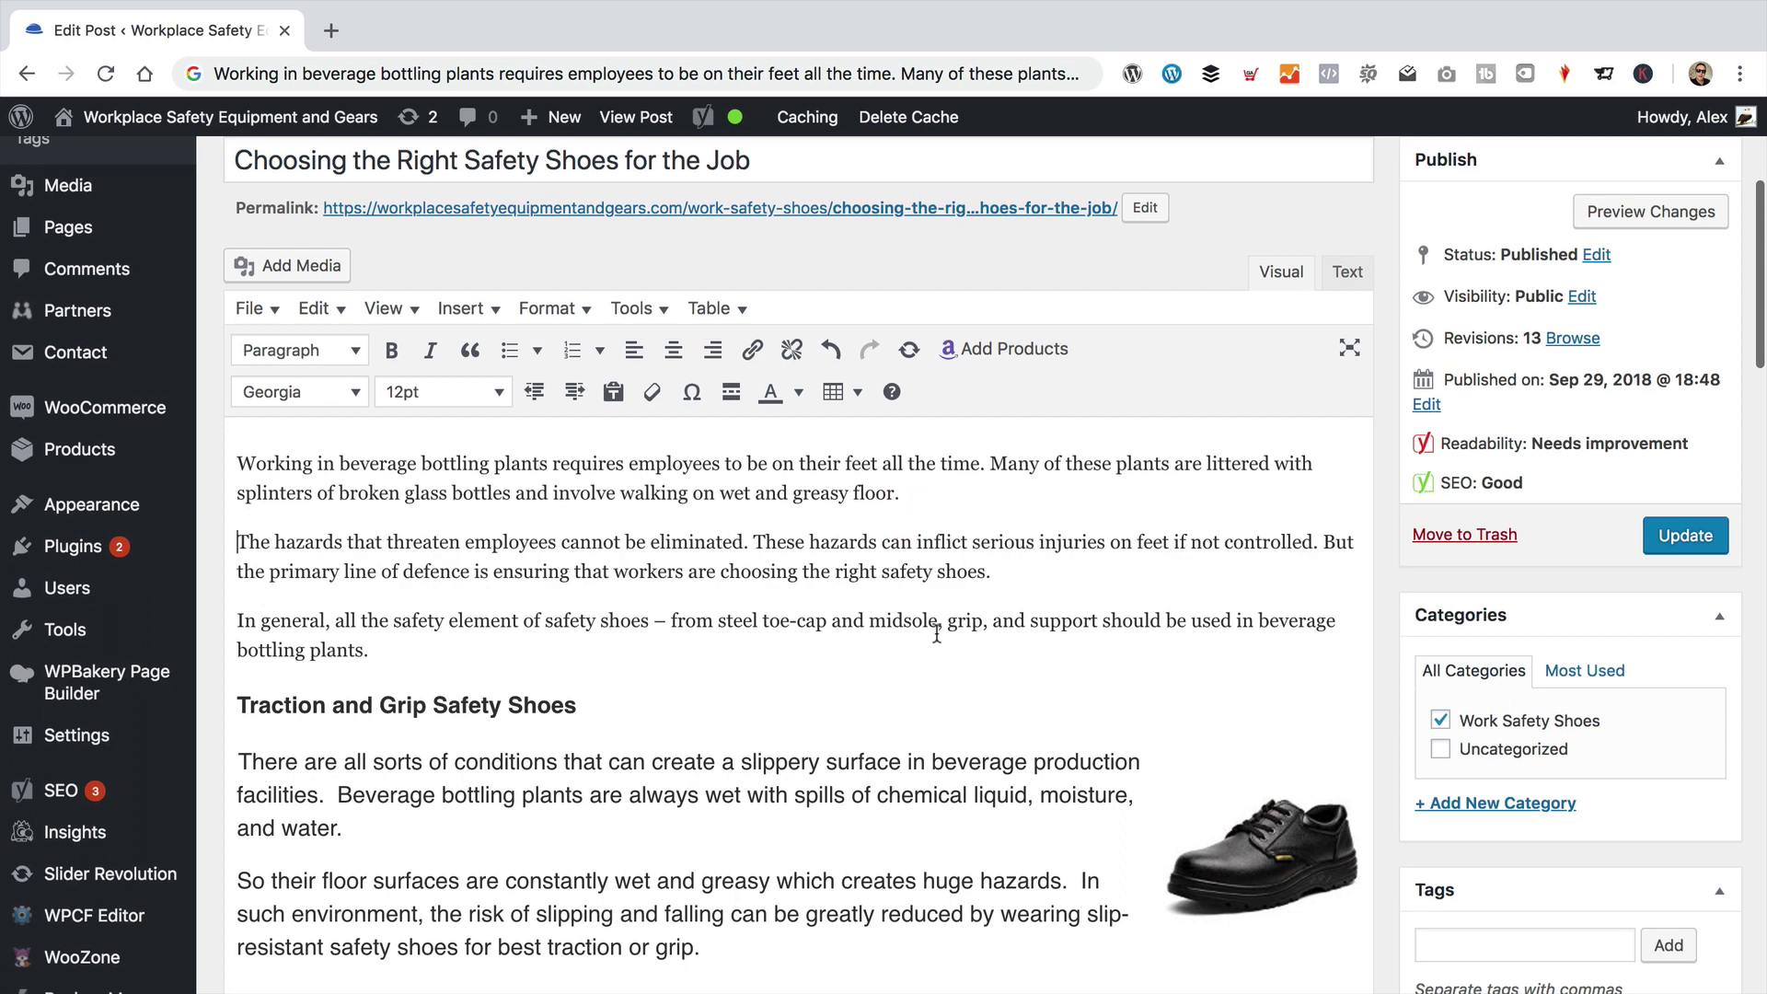
{"action": "scroll", "coordinate": [967, 506], "scroll_direction": "down", "scroll_amount": 1}
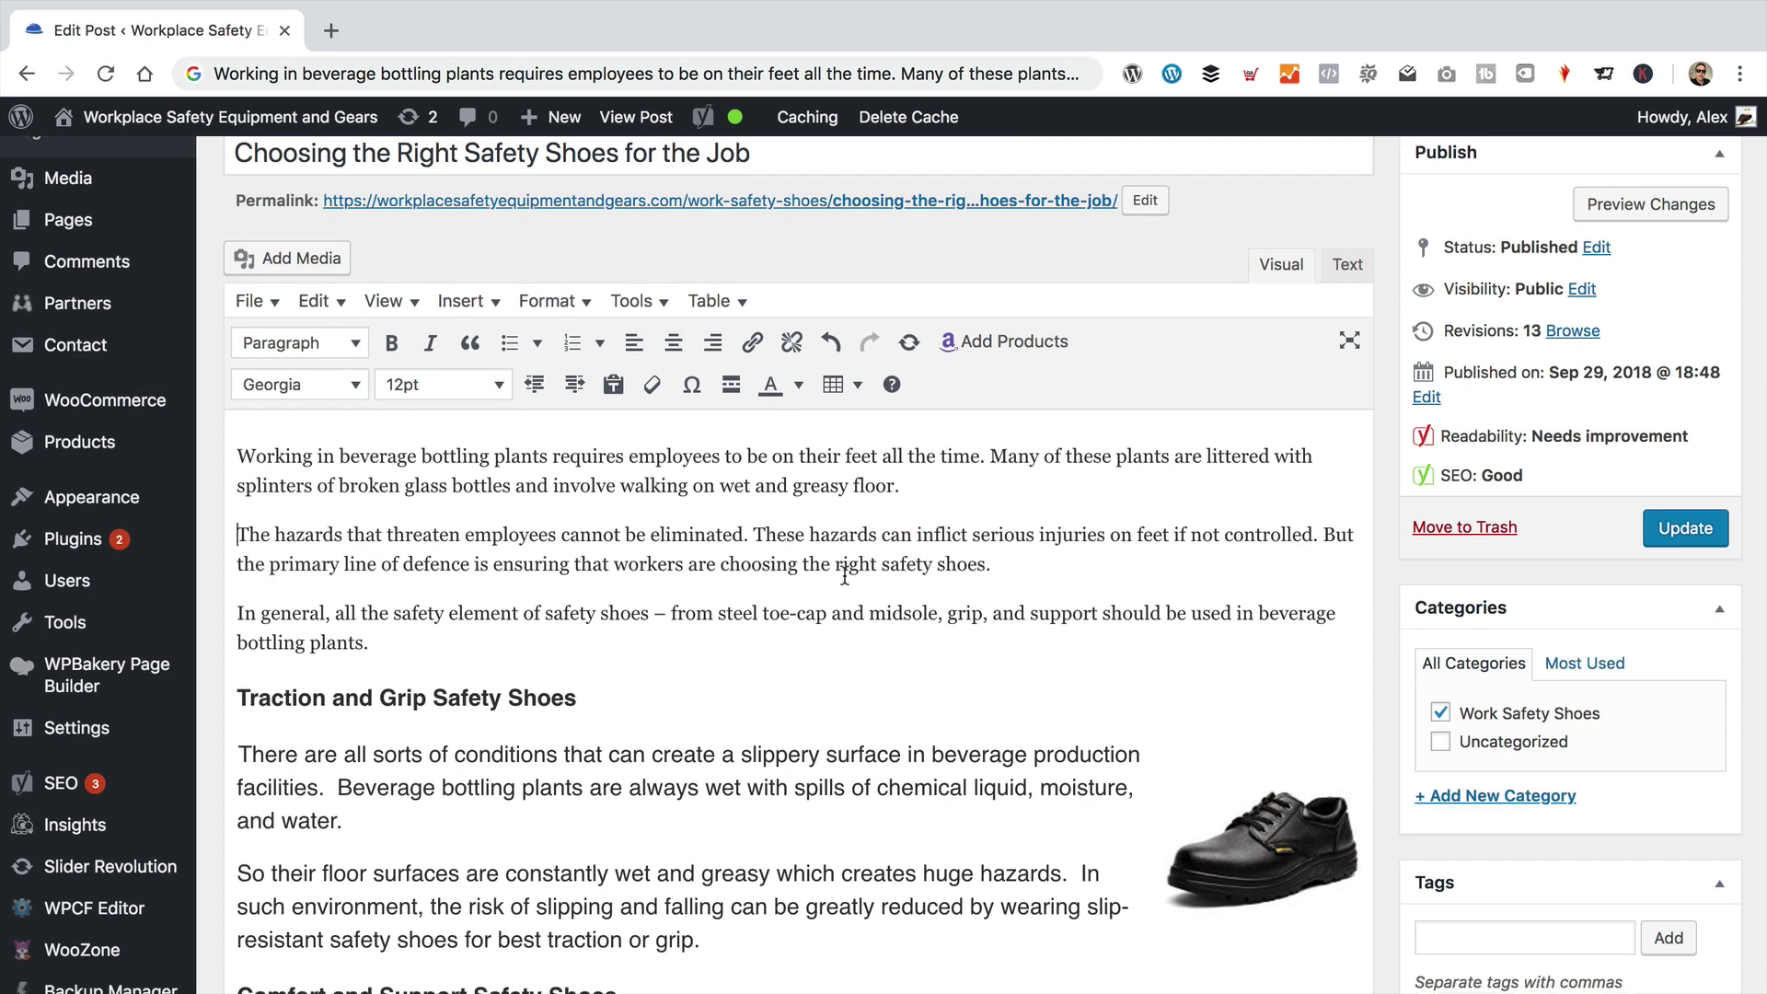
{"action": "right_click", "coordinate": [785, 527]}
{"action": "left_click", "coordinate": [748, 493]}
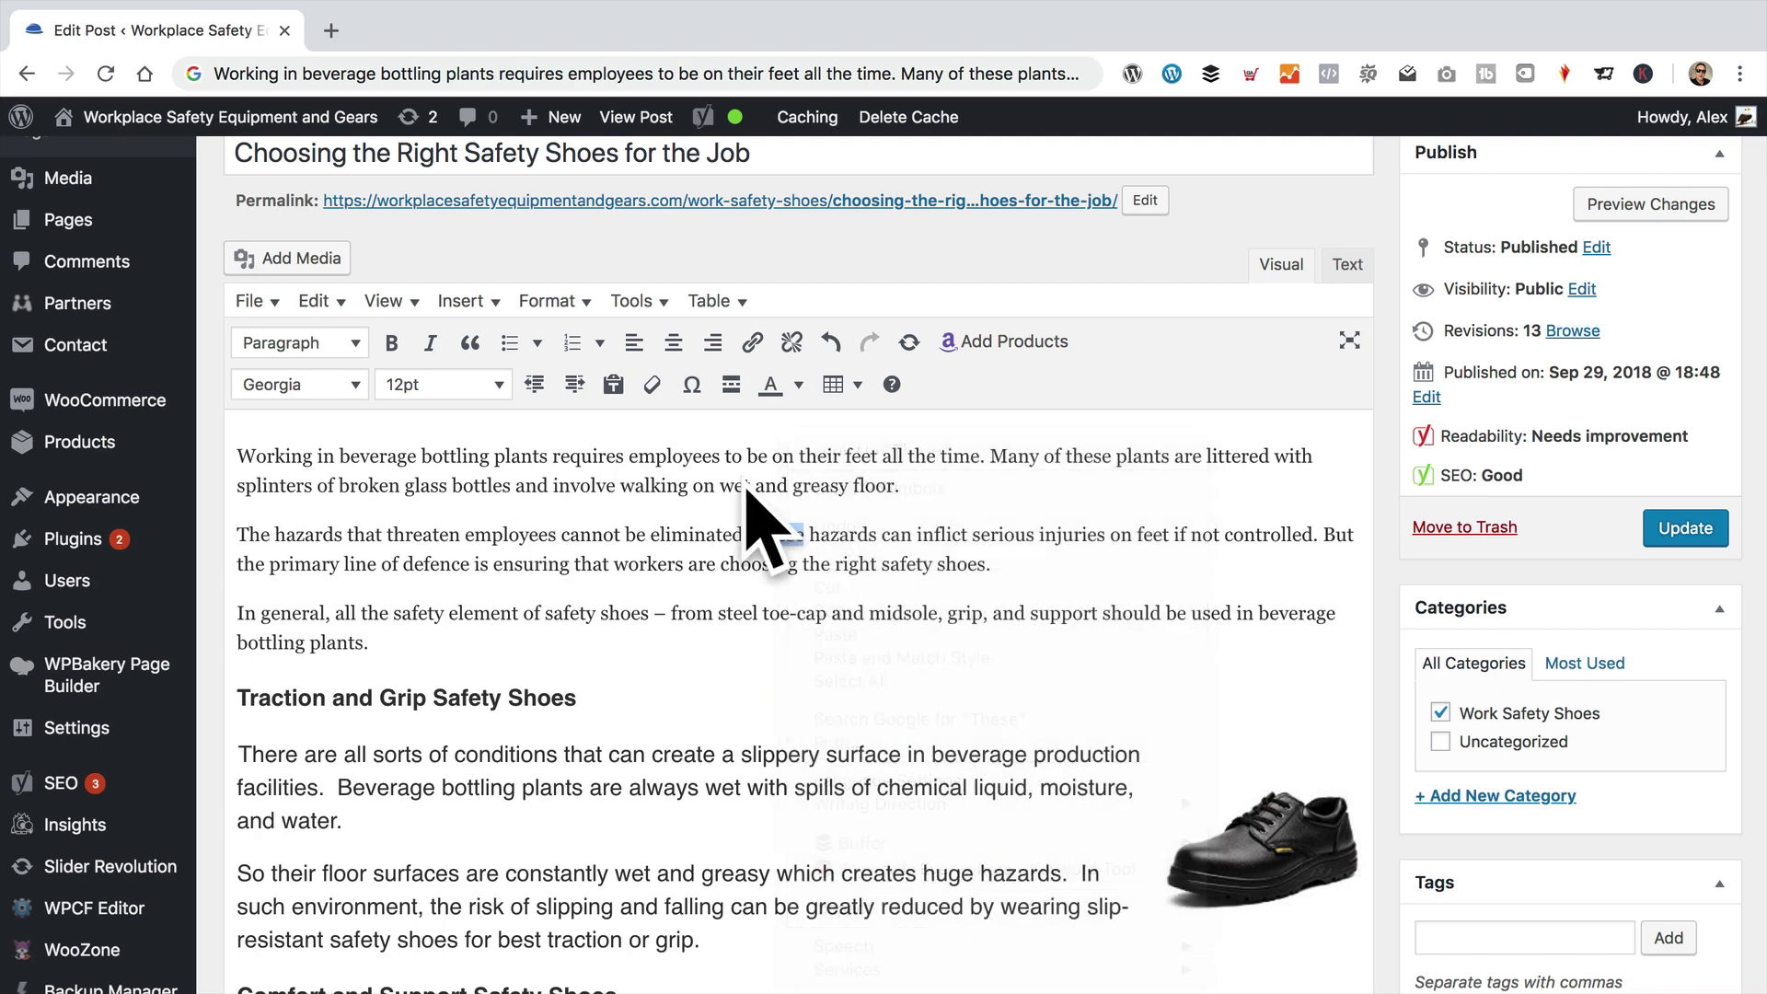
{"action": "left_click", "coordinate": [1349, 264]}
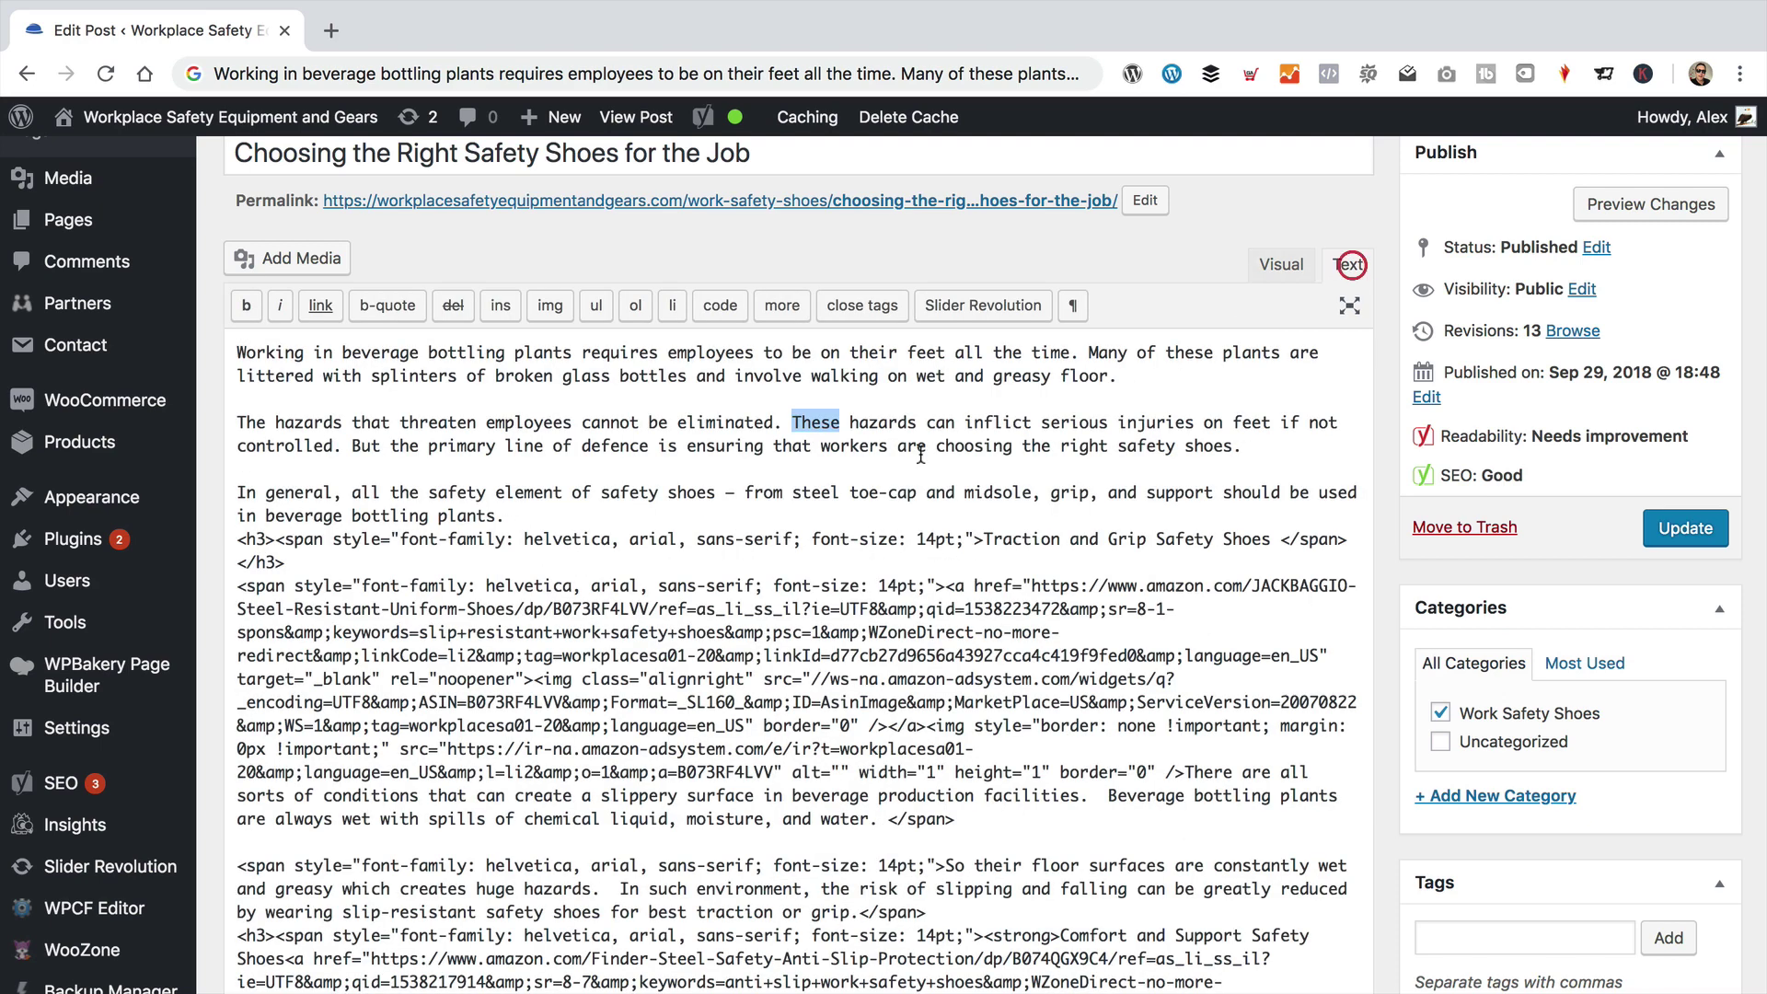
Step: Remove the span tags from the Traction and Grip heading and the paragraph ending 'water.'
{"action": "scroll", "coordinate": [784, 467], "scroll_direction": "down", "scroll_amount": 2}
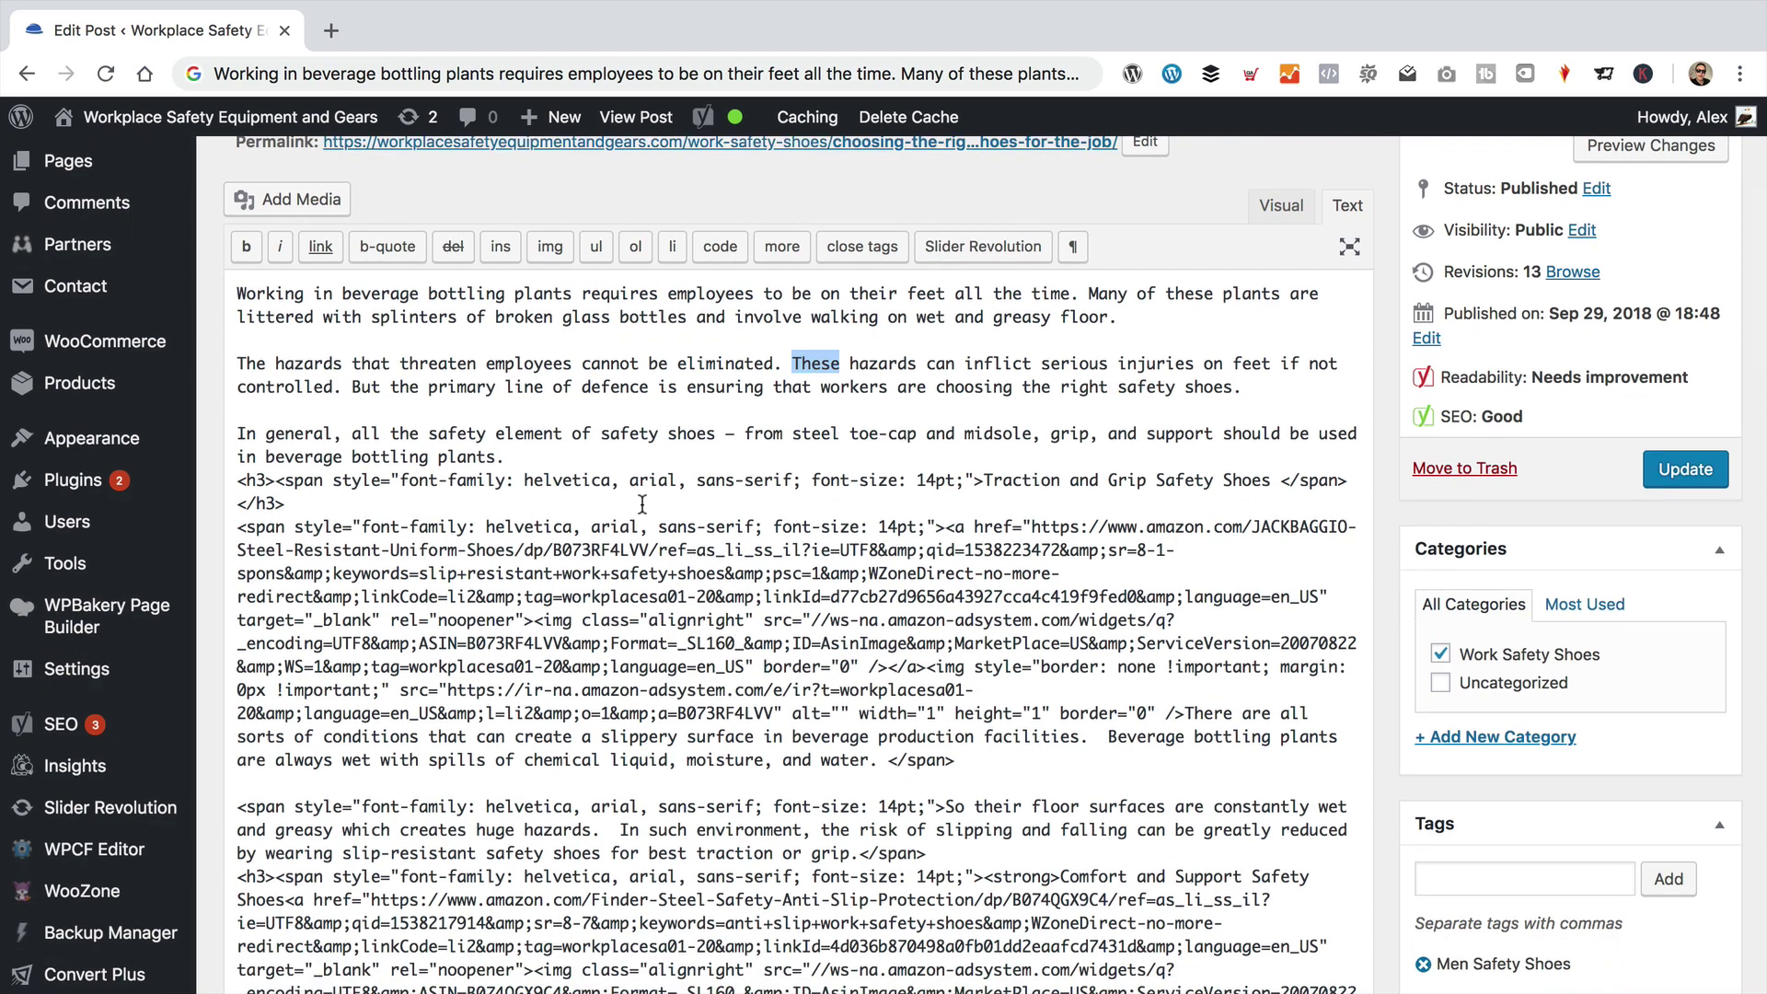
{"action": "left_click_drag", "start_coordinate": [983, 479], "coordinate": [279, 483]}
{"action": "key", "text": "BackSpace"}
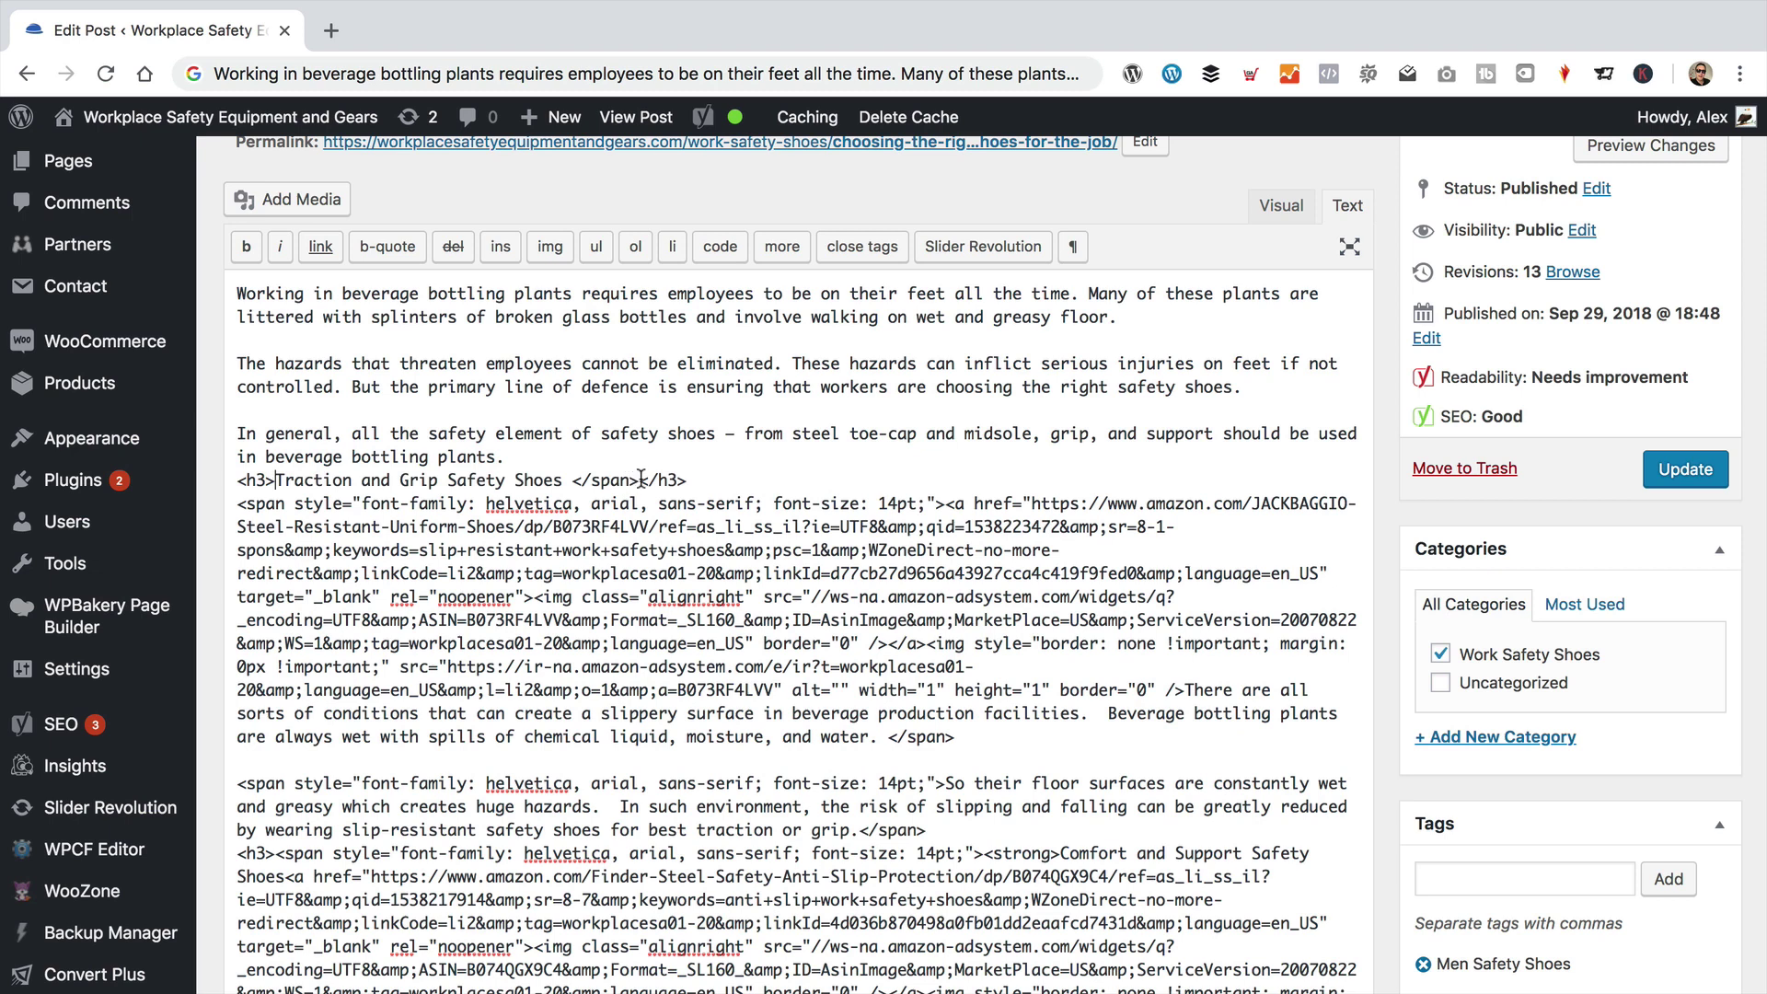
{"action": "left_click_drag", "start_coordinate": [642, 479], "coordinate": [559, 479]}
{"action": "key", "text": "BackSpace"}
{"action": "left_click_drag", "start_coordinate": [238, 501], "coordinate": [947, 502]}
{"action": "key", "text": "BackSpace"}
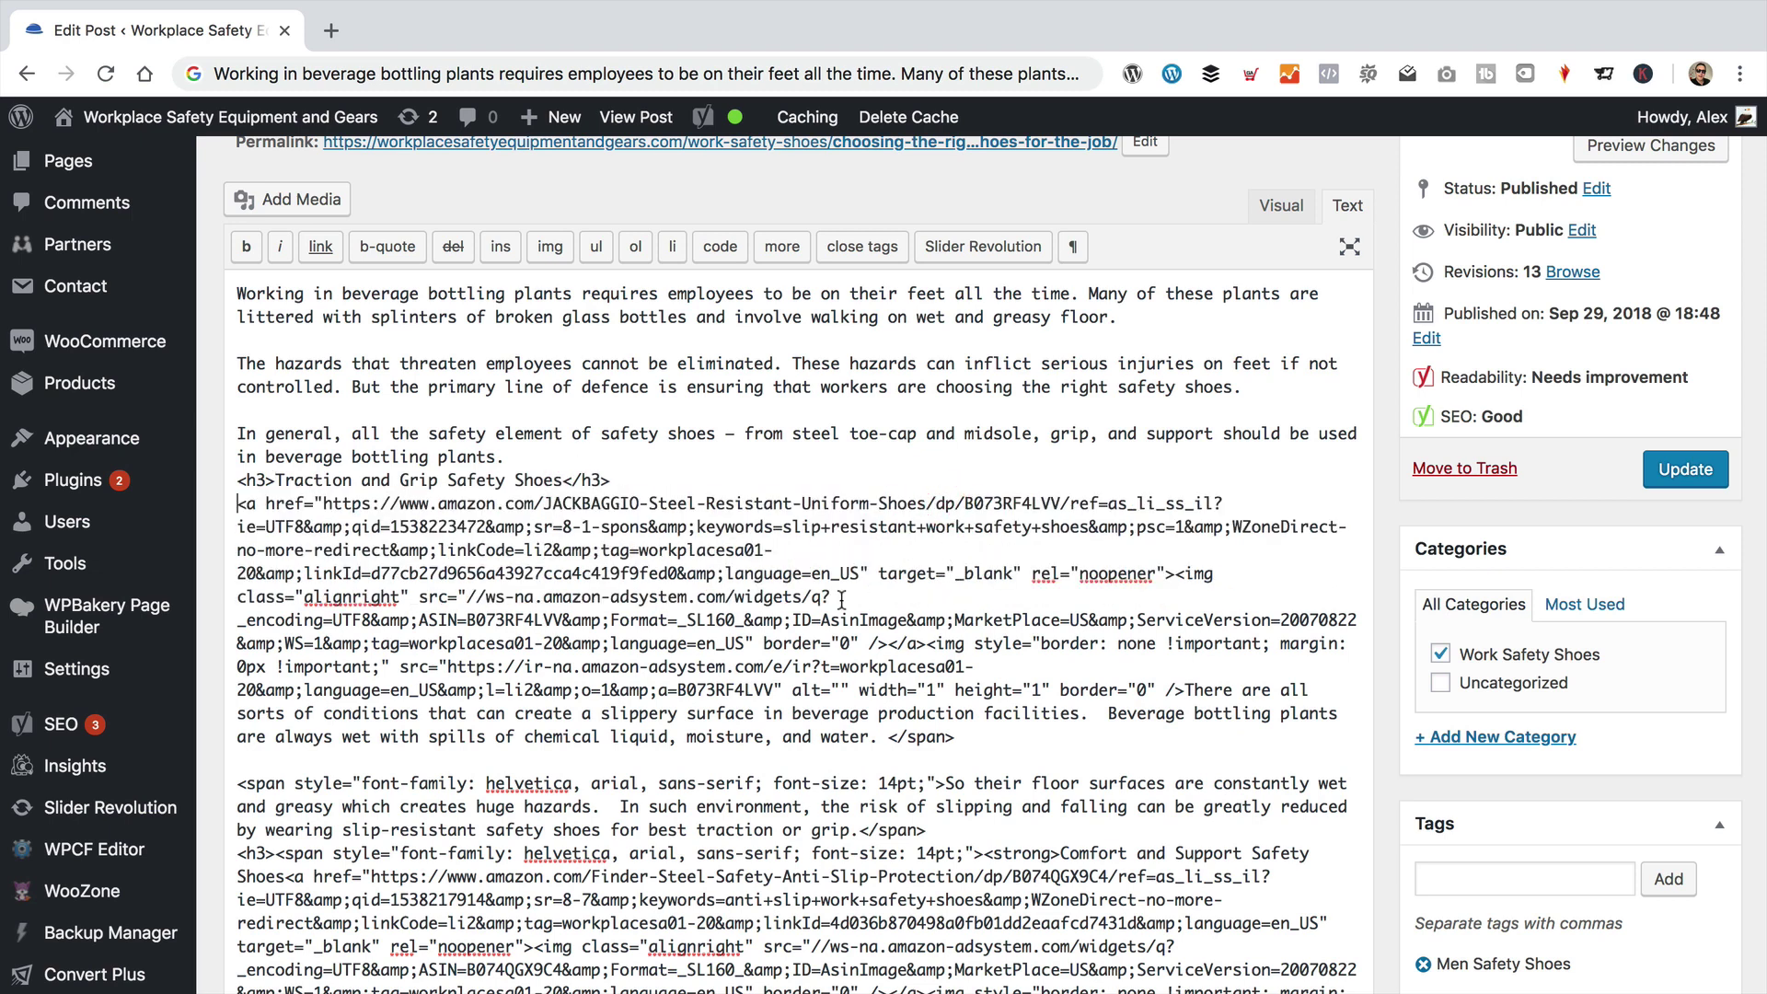
{"action": "scroll", "coordinate": [919, 648], "scroll_direction": "down", "scroll_amount": 1}
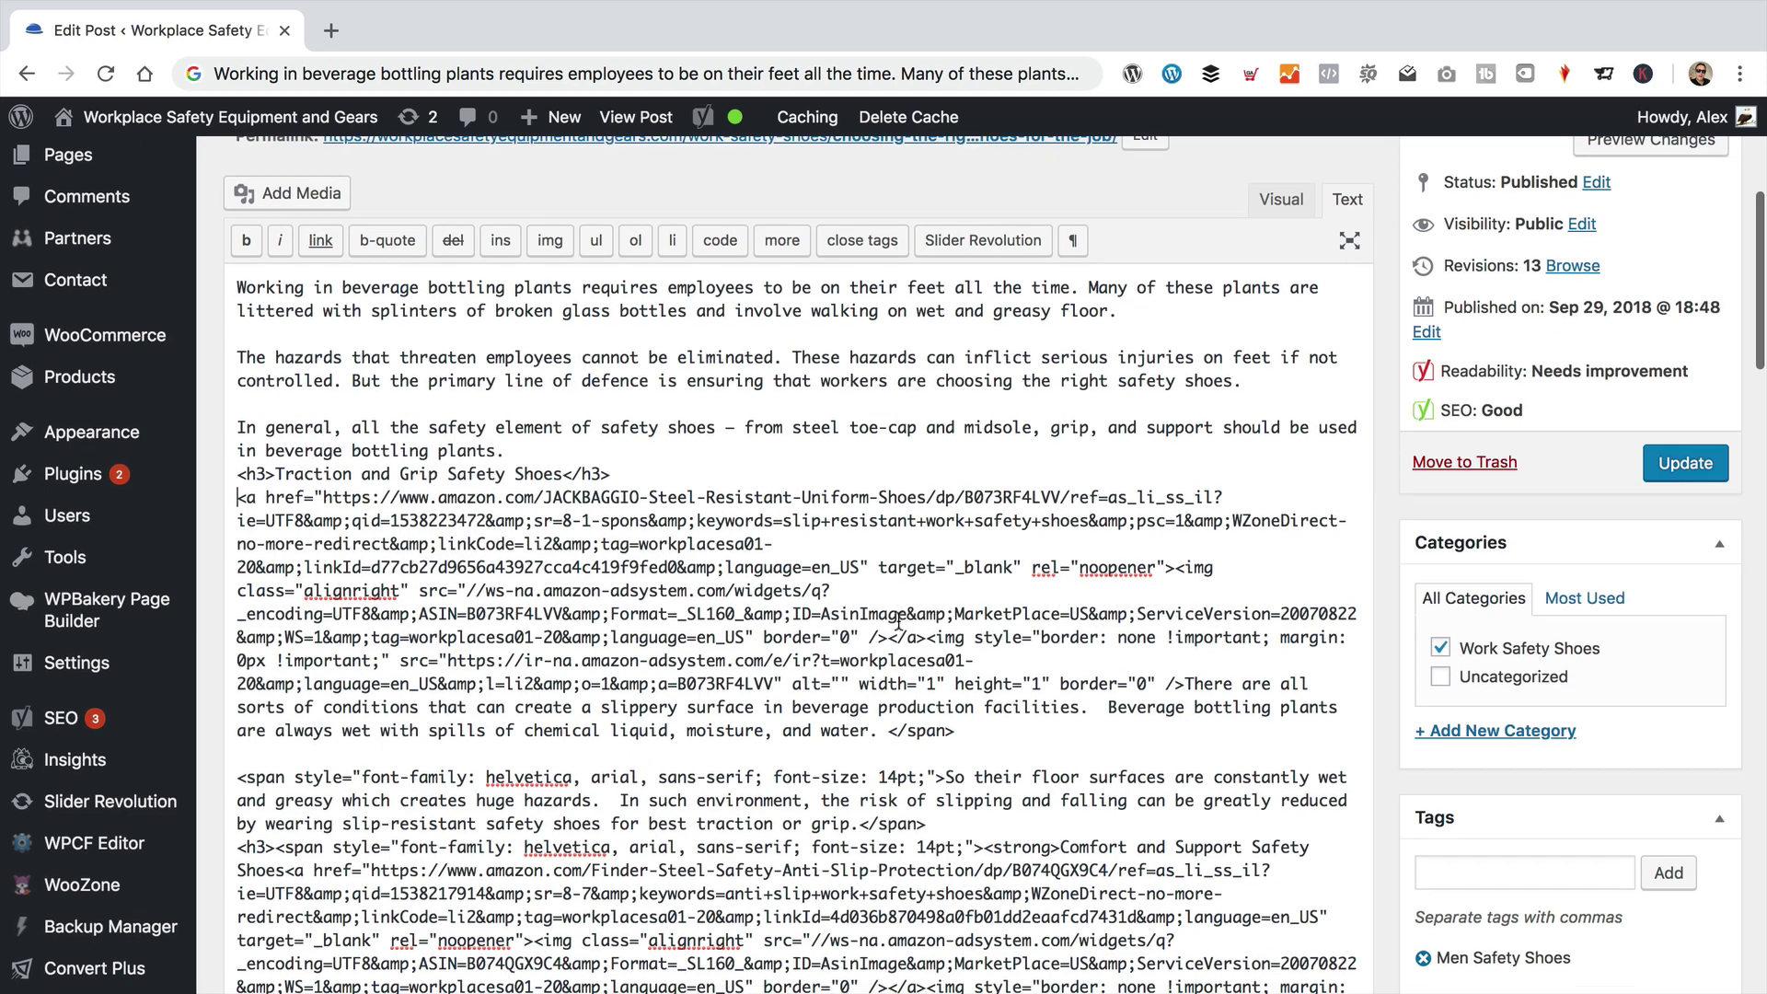
{"action": "left_click_drag", "start_coordinate": [955, 721], "coordinate": [889, 724]}
{"action": "key", "text": "BackSpace"}
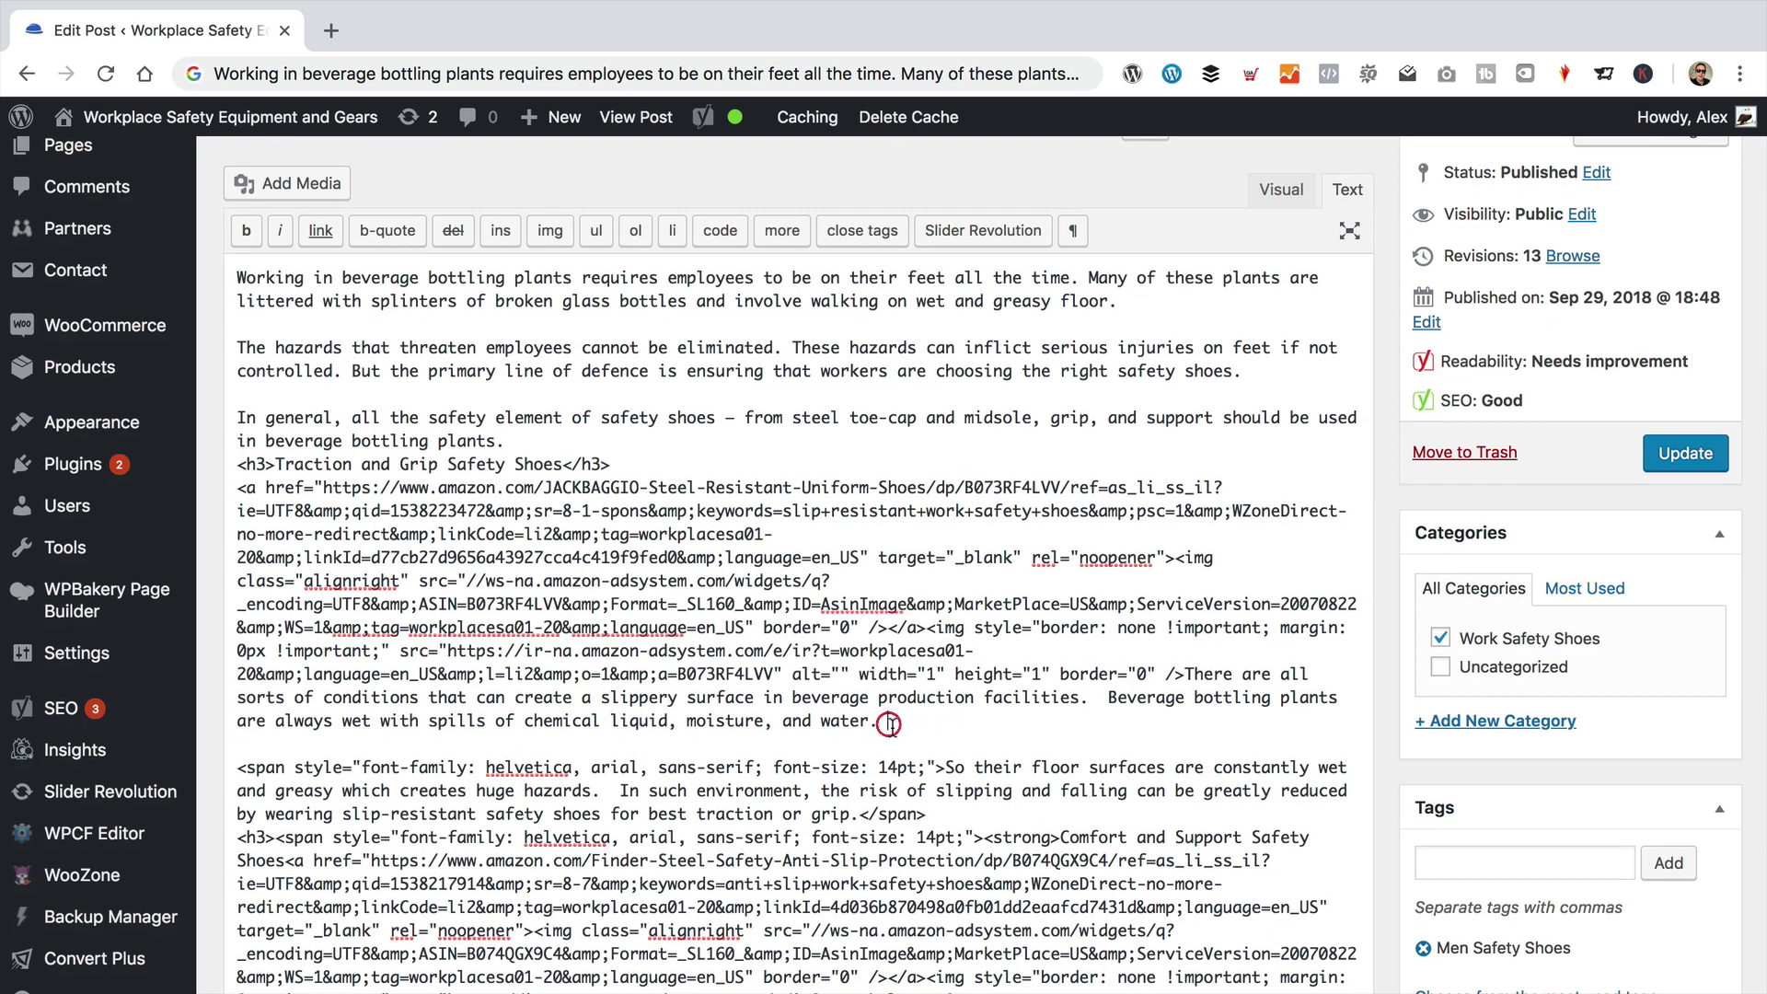
Step: Strip the span tags from the 'So their floor' paragraph ending 'grip.'
{"action": "scroll", "coordinate": [463, 652], "scroll_direction": "down", "scroll_amount": 2}
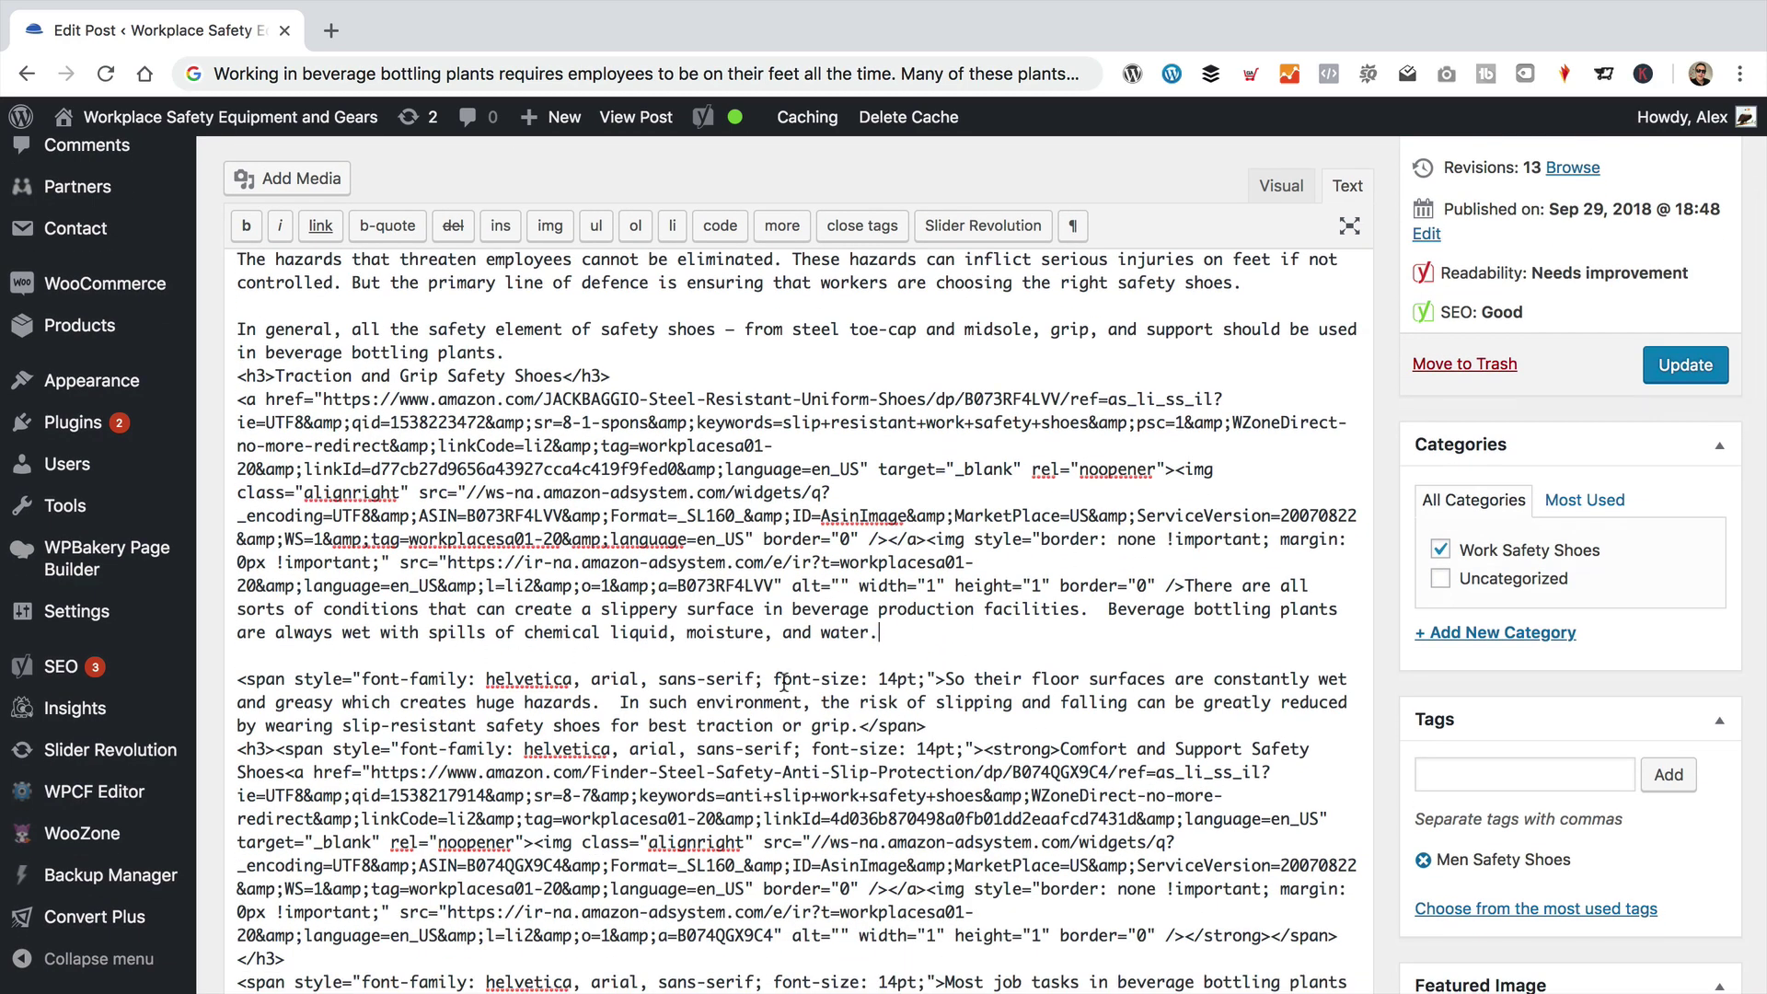
{"action": "left_click_drag", "start_coordinate": [948, 678], "coordinate": [237, 678]}
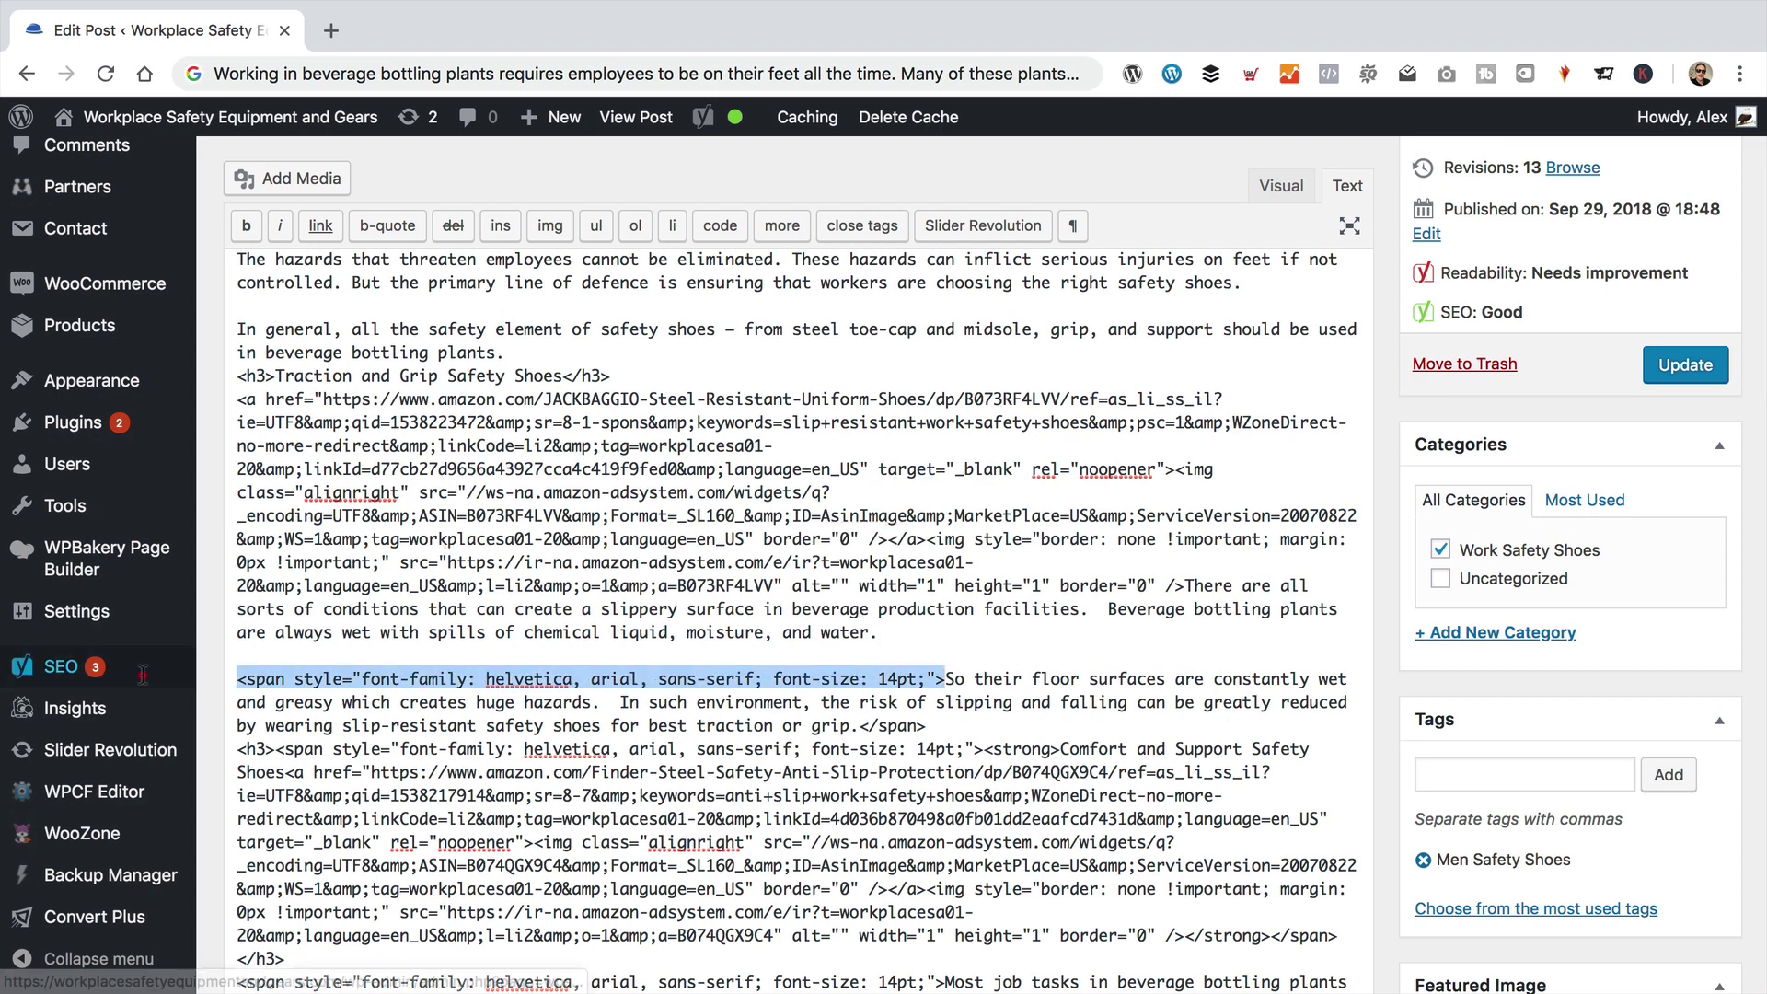
{"action": "key", "text": "BackSpace"}
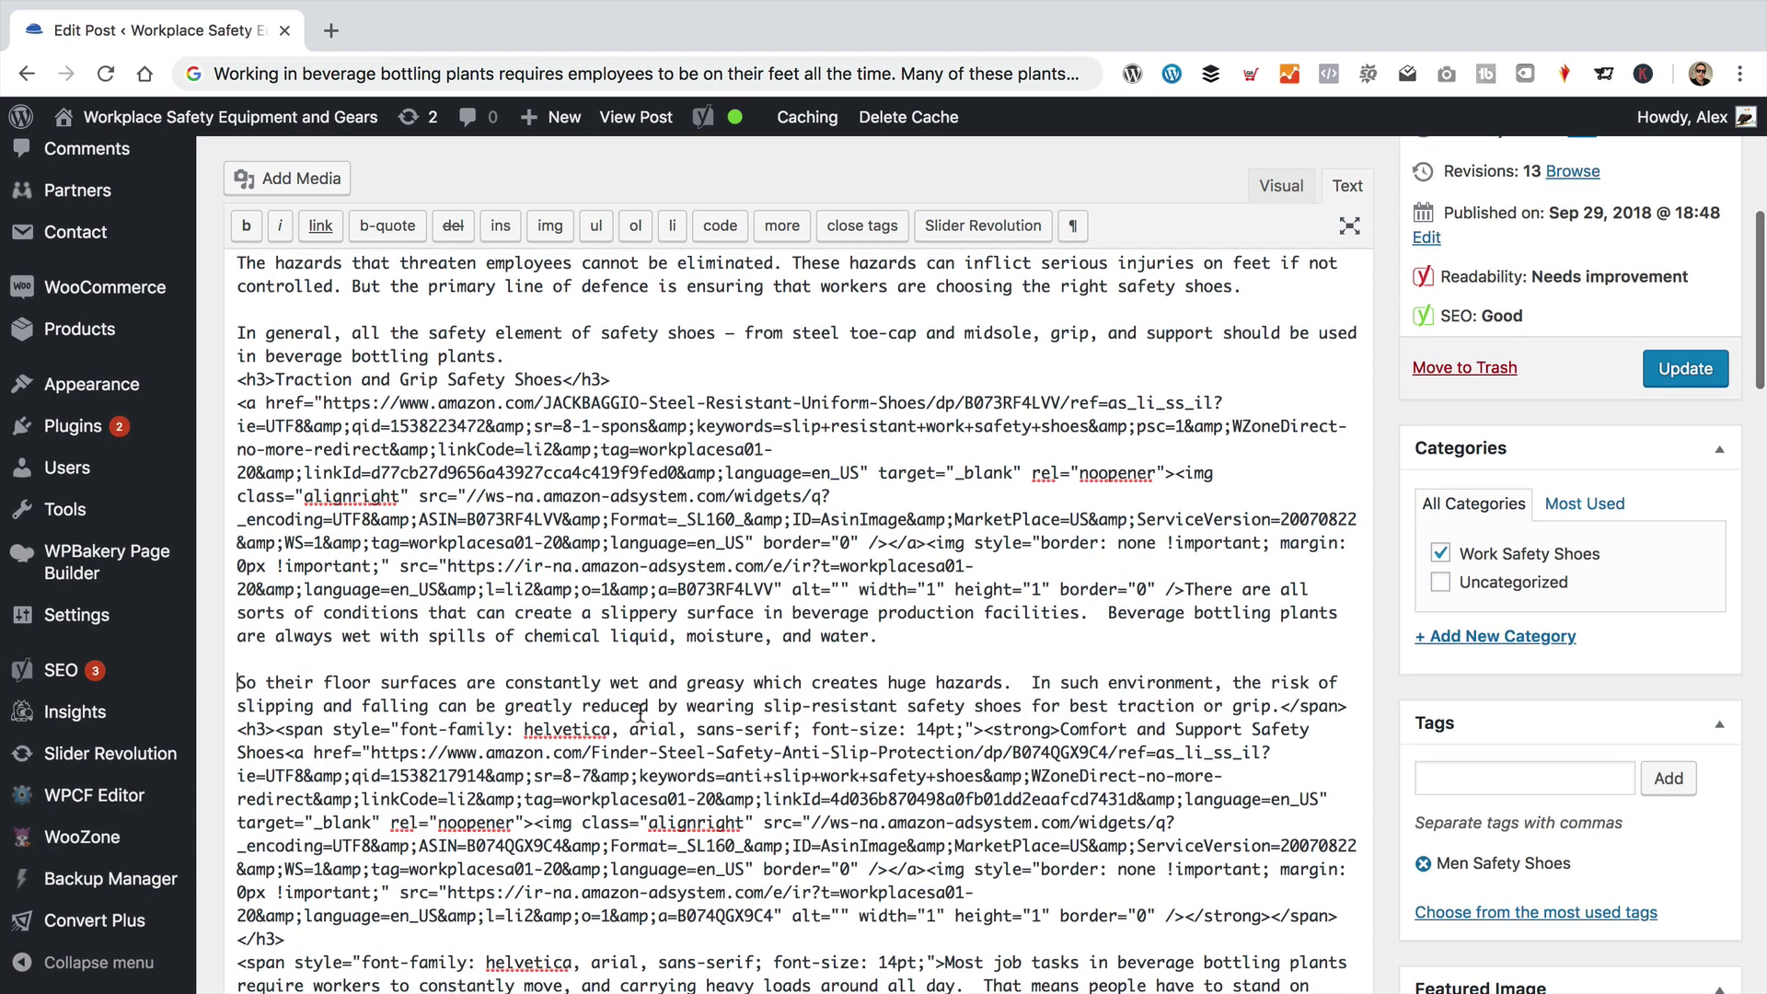
{"action": "left_click", "coordinate": [1352, 706]}
{"action": "left_click_drag", "start_coordinate": [1348, 706], "coordinate": [1275, 706]}
{"action": "key", "text": "BackSpace"}
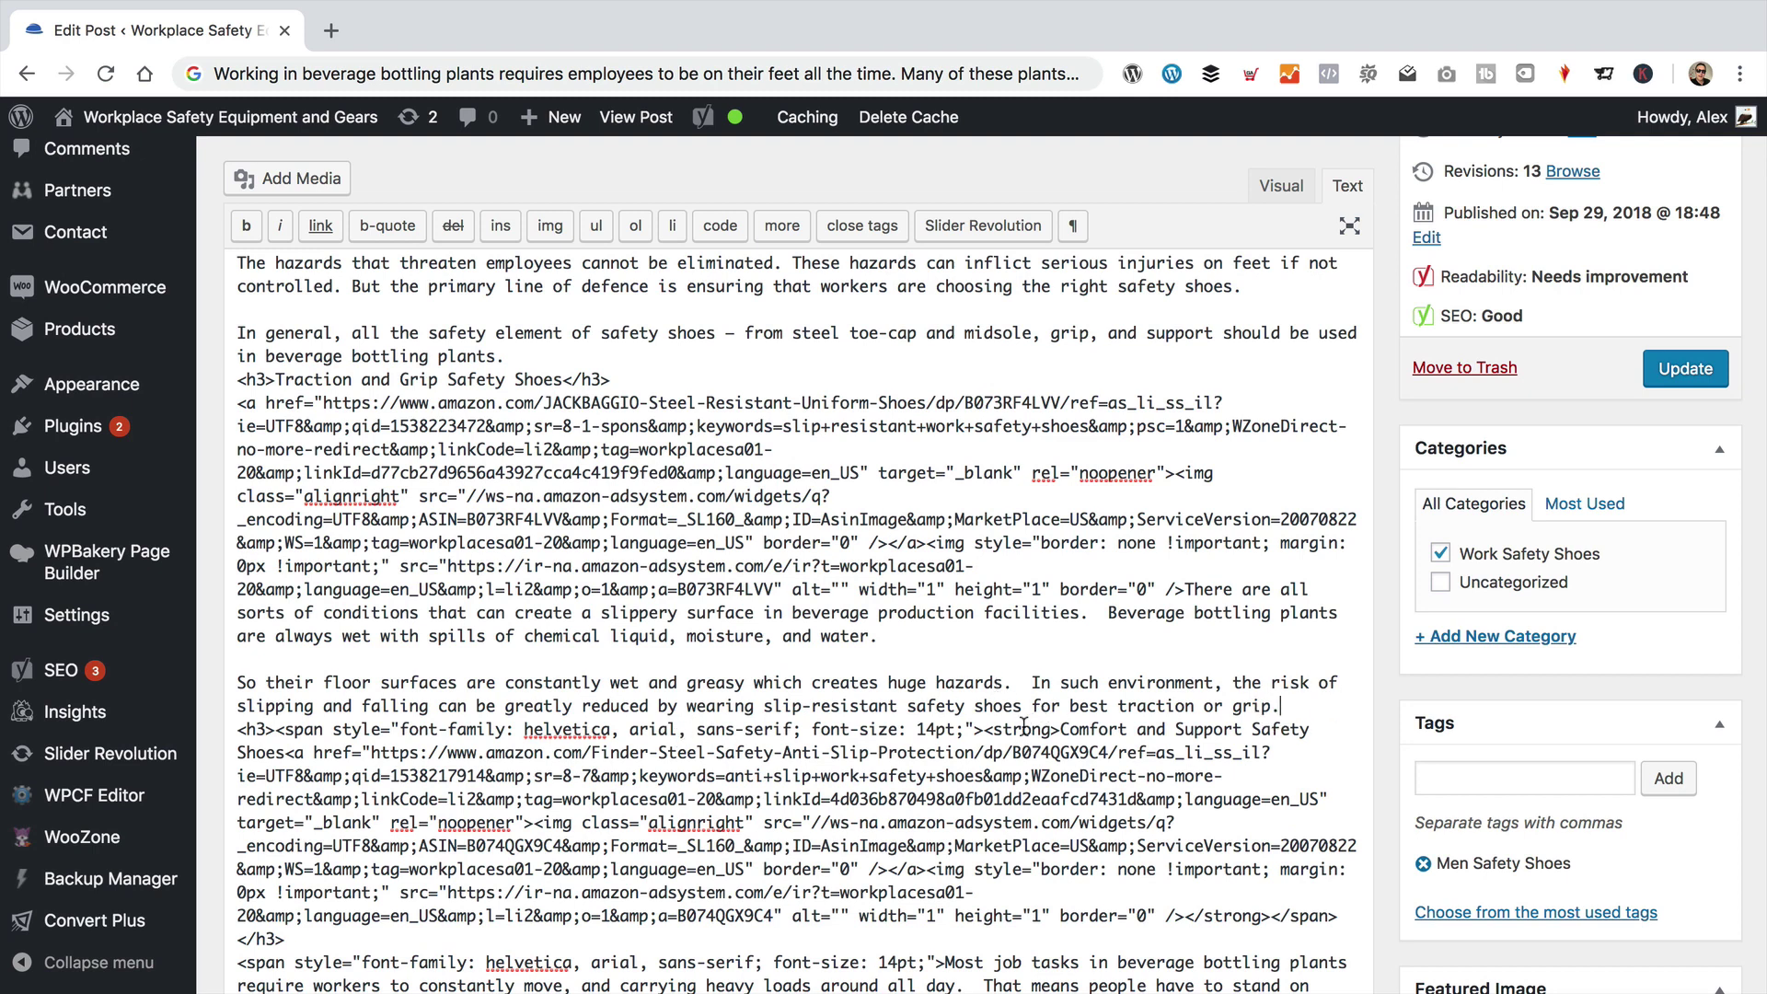
Step: Remove the span tags from the Comfort and Support heading and the 'Most job tasks' paragraph
{"action": "left_click_drag", "start_coordinate": [981, 730], "coordinate": [281, 729]}
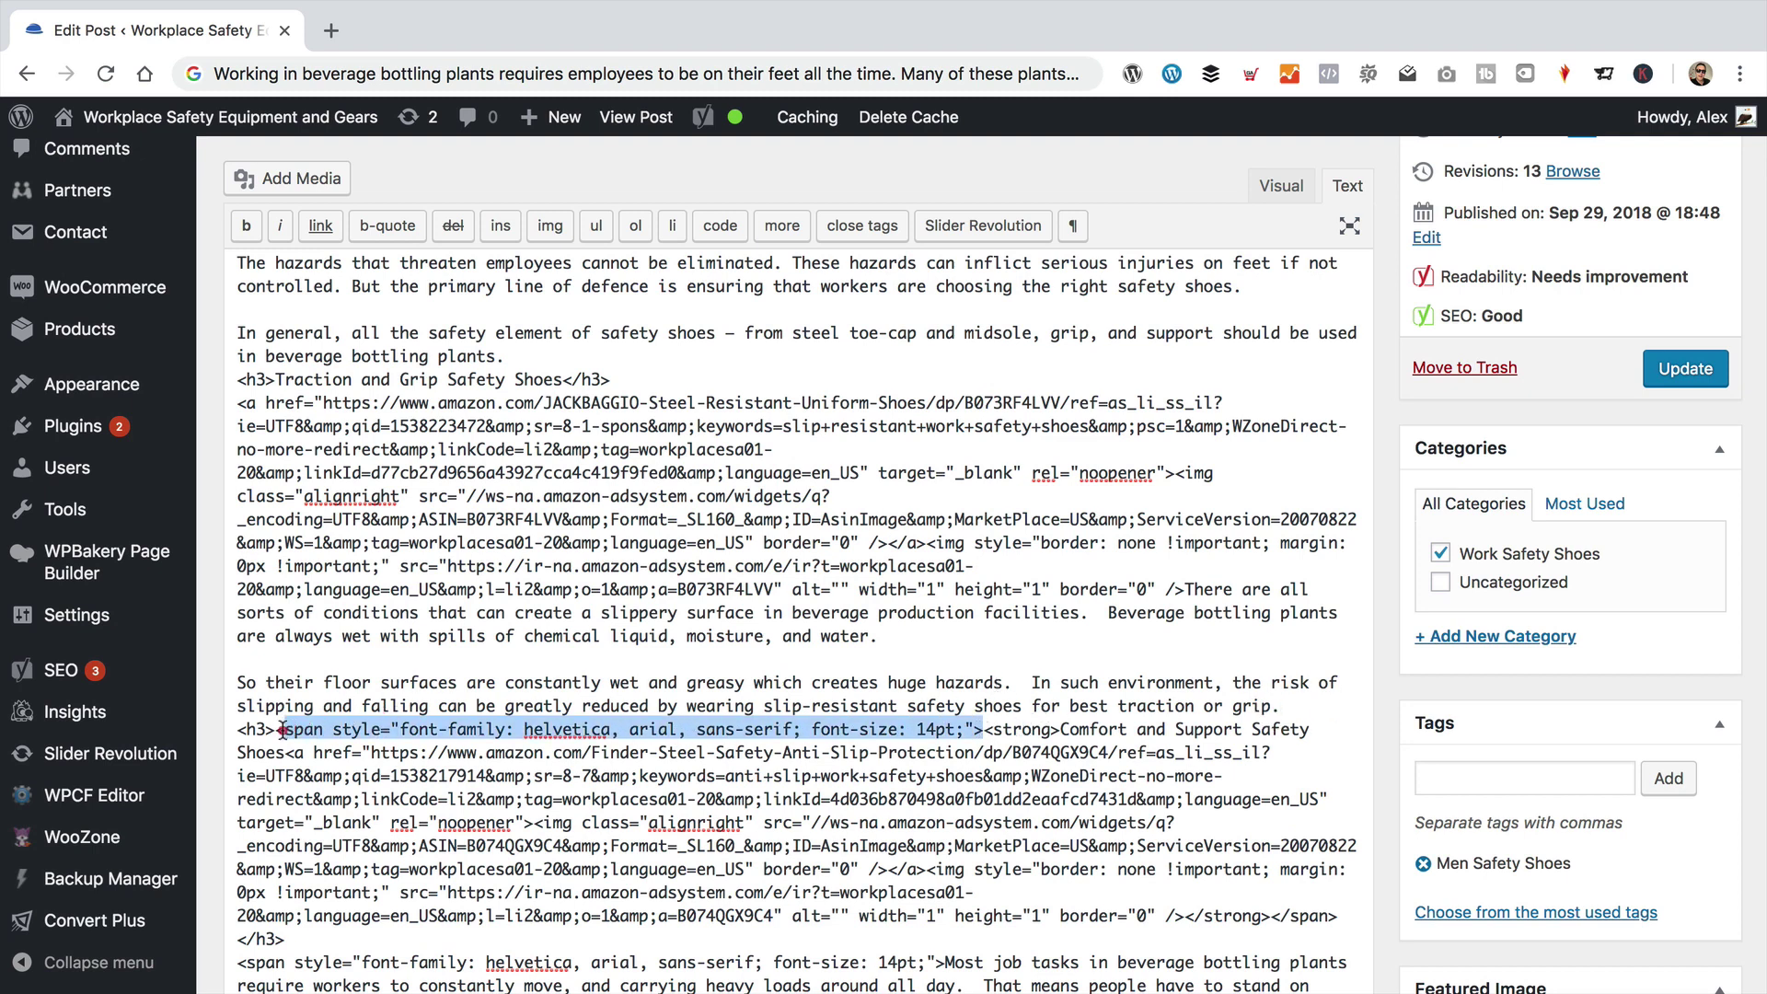
{"action": "key", "text": "BackSpace"}
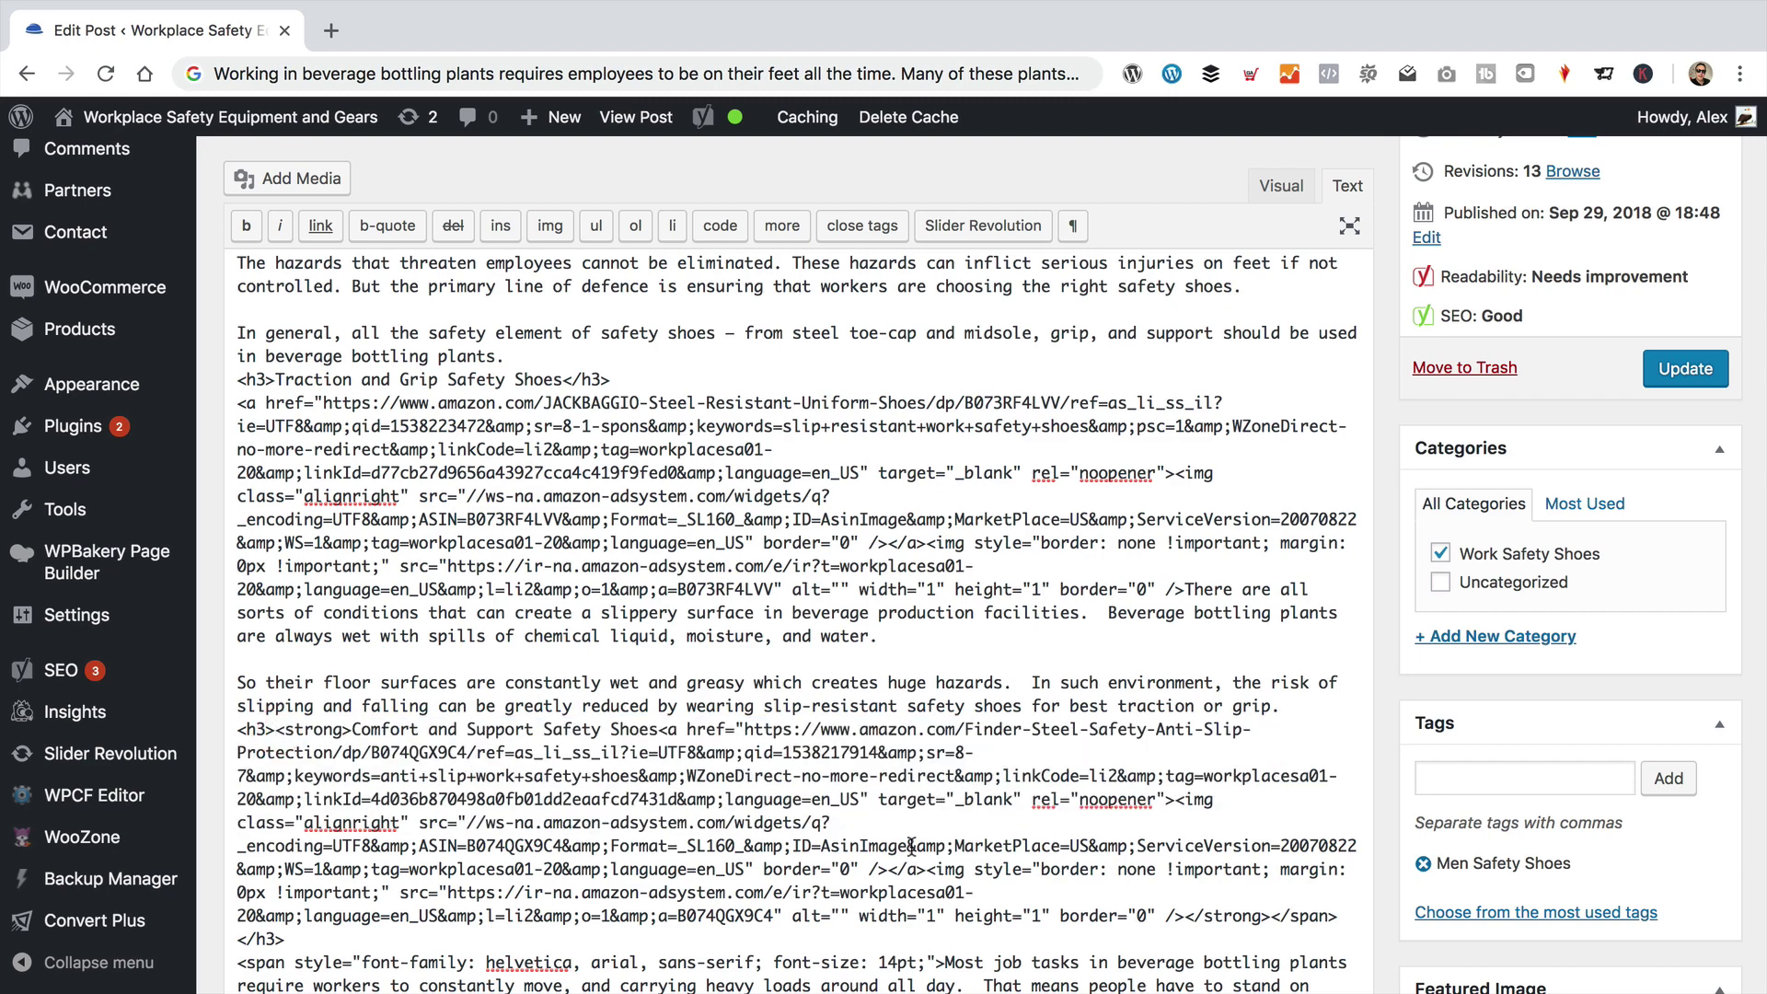
{"action": "scroll", "coordinate": [893, 692], "scroll_direction": "down", "scroll_amount": 3}
{"action": "left_click_drag", "start_coordinate": [1337, 828], "coordinate": [1275, 829]}
{"action": "key", "text": "BackSpace"}
{"action": "left_click_drag", "start_coordinate": [939, 824], "coordinate": [237, 825]}
{"action": "key", "text": "Return"}
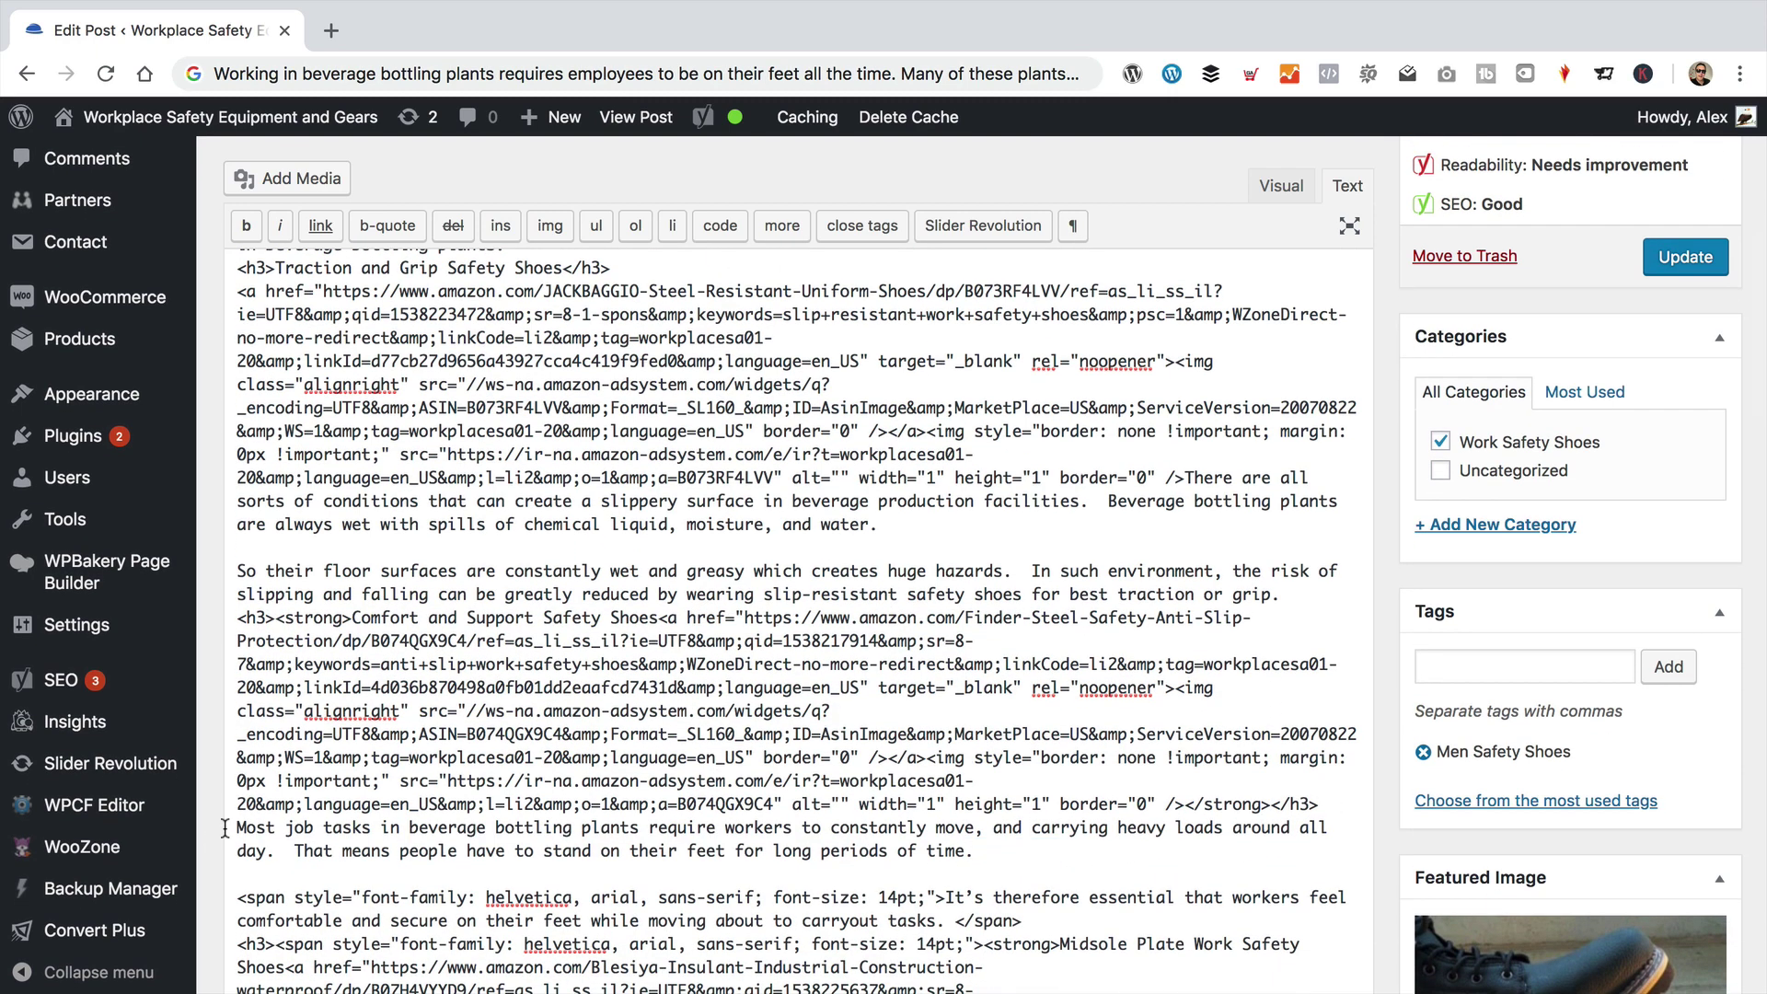
Step: Make 'It's therefore' its own paragraph and strip span tags through the 'It's necessary' paragraph
{"action": "left_click", "coordinate": [1004, 726]}
{"action": "key", "text": "Return"}
{"action": "key", "text": "Return"}
{"action": "left_click_drag", "start_coordinate": [372, 795], "coordinate": [294, 795]}
{"action": "key", "text": "BackSpace"}
{"action": "left_click_drag", "start_coordinate": [983, 819], "coordinate": [285, 818]}
{"action": "key", "text": "BackSpace"}
{"action": "scroll", "coordinate": [828, 828], "scroll_direction": "down", "scroll_amount": 2}
{"action": "left_click_drag", "start_coordinate": [908, 910], "coordinate": [838, 912]}
{"action": "key", "text": "BackSpace"}
{"action": "scroll", "coordinate": [1047, 840], "scroll_direction": "down", "scroll_amount": 2}
{"action": "left_click_drag", "start_coordinate": [237, 861], "coordinate": [947, 862]}
{"action": "key", "text": "BackSpace"}
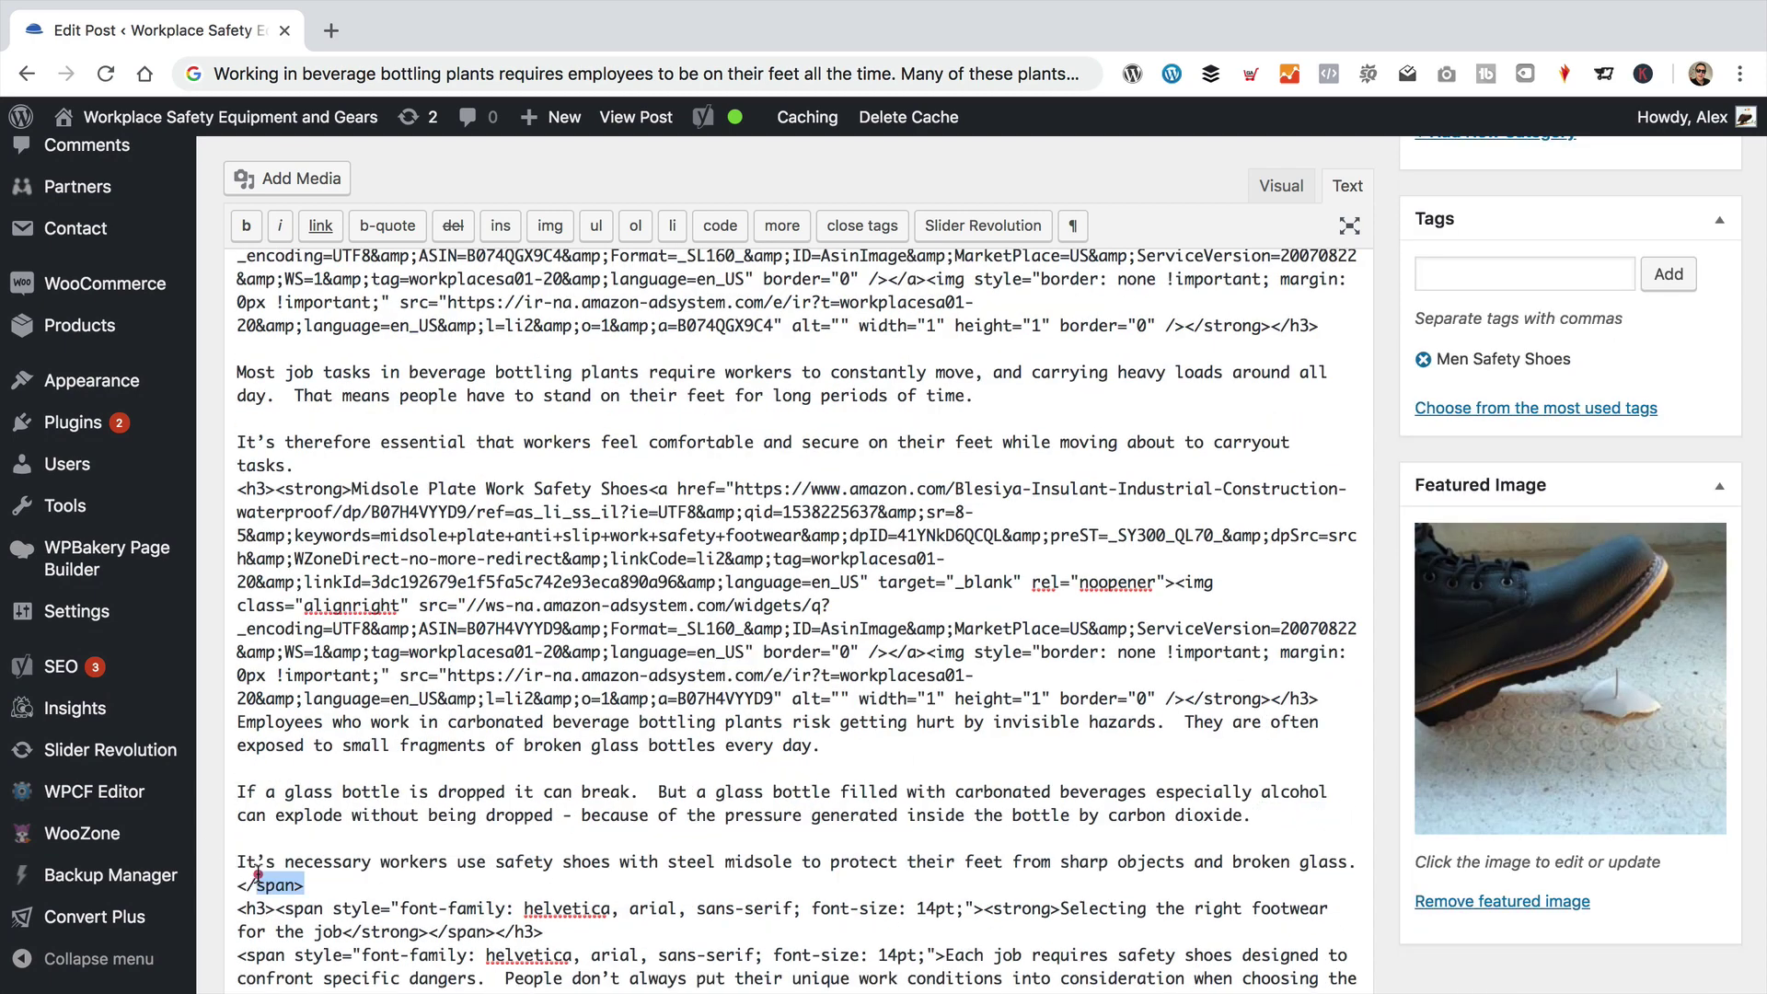
Step: Delete the span tags in the Selecting heading and the 'For example' and 'To make' paragraphs
{"action": "scroll", "coordinate": [718, 736], "scroll_direction": "down", "scroll_amount": 3}
{"action": "left_click_drag", "start_coordinate": [273, 735], "coordinate": [238, 779]}
{"action": "key", "text": "BackSpace"}
{"action": "scroll", "coordinate": [653, 797], "scroll_direction": "down", "scroll_amount": 2}
{"action": "key", "text": "BackSpace"}
{"action": "left_click_drag", "start_coordinate": [955, 872], "coordinate": [237, 873]}
{"action": "key", "text": "BackSpace"}
{"action": "left_click_drag", "start_coordinate": [238, 872], "coordinate": [1023, 873]}
{"action": "key", "text": "BackSpace"}
Step: Remove the span tags before the 'If you choose' and 'Failing' paragraphs
{"action": "scroll", "coordinate": [534, 817], "scroll_direction": "down", "scroll_amount": 1}
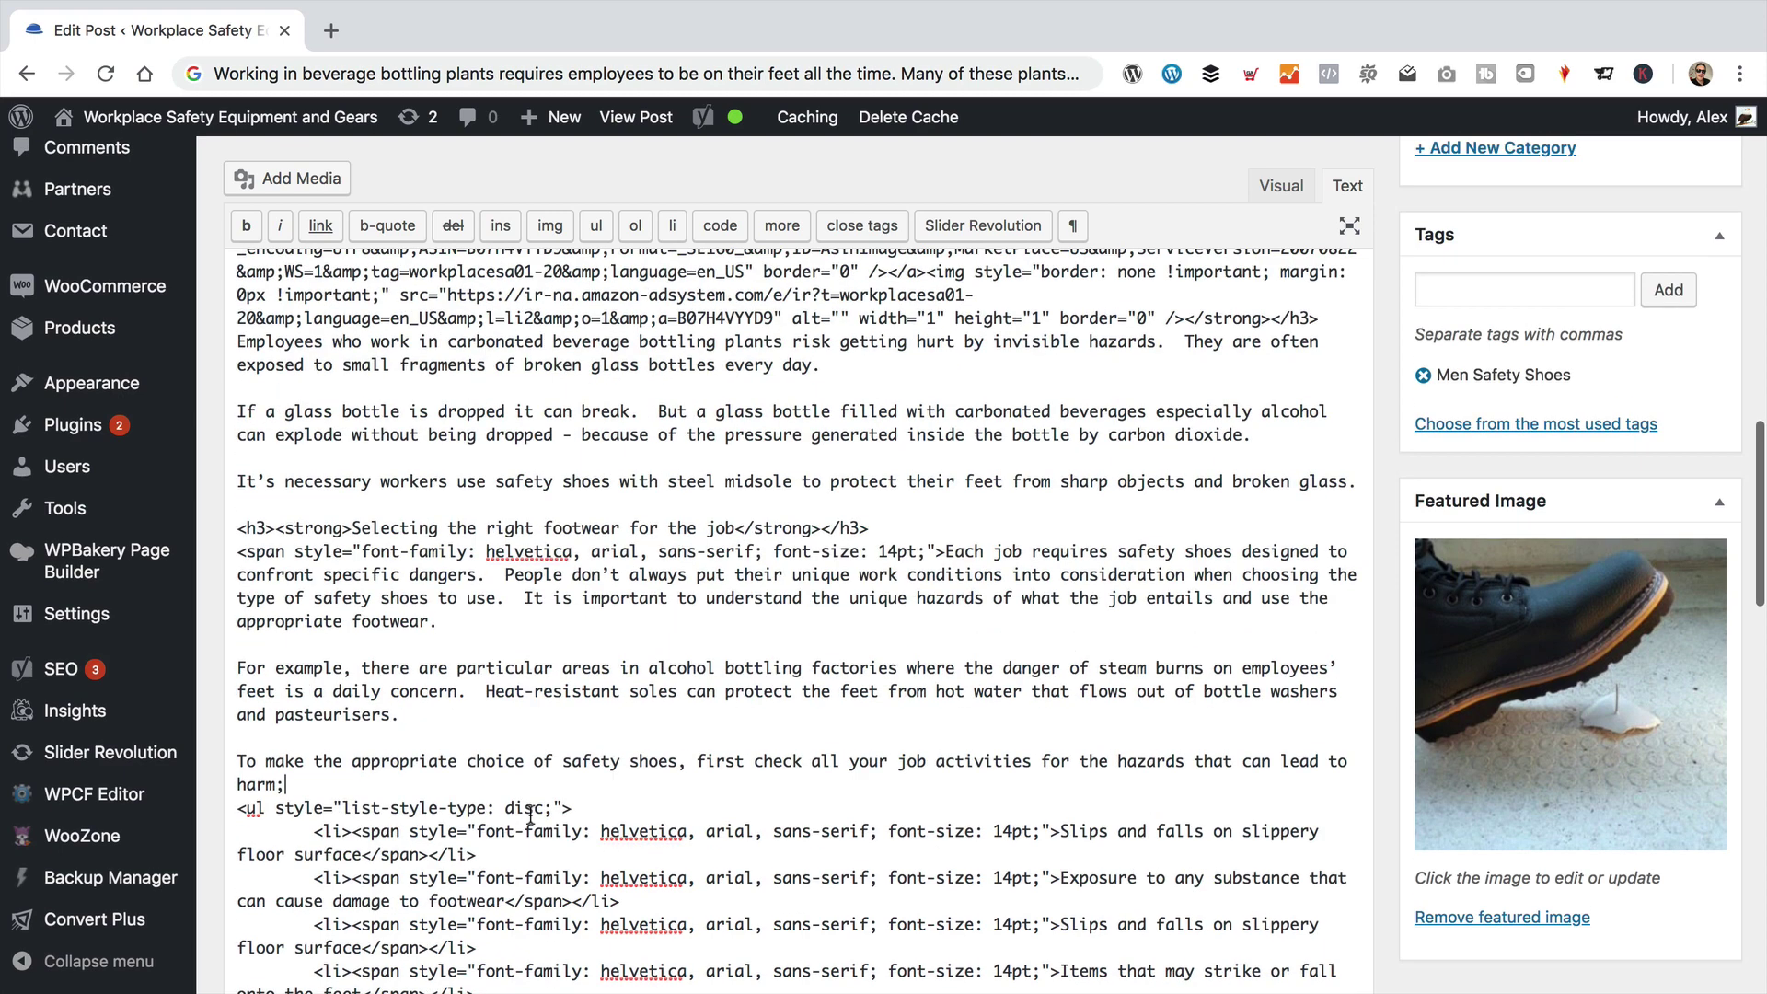
{"action": "scroll", "coordinate": [534, 817], "scroll_direction": "down", "scroll_amount": 5}
{"action": "left_click_drag", "start_coordinate": [237, 915], "coordinate": [956, 915]}
{"action": "key", "text": "BackSpace"}
{"action": "scroll", "coordinate": [718, 828], "scroll_direction": "down", "scroll_amount": 3}
{"action": "left_click_drag", "start_coordinate": [237, 764], "coordinate": [955, 765]}
{"action": "key", "text": "BackSpace"}
Step: Strip the span tags from the last hazard list items, including the one ending 'feet'
{"action": "left_click_drag", "start_coordinate": [352, 626], "coordinate": [1059, 626]}
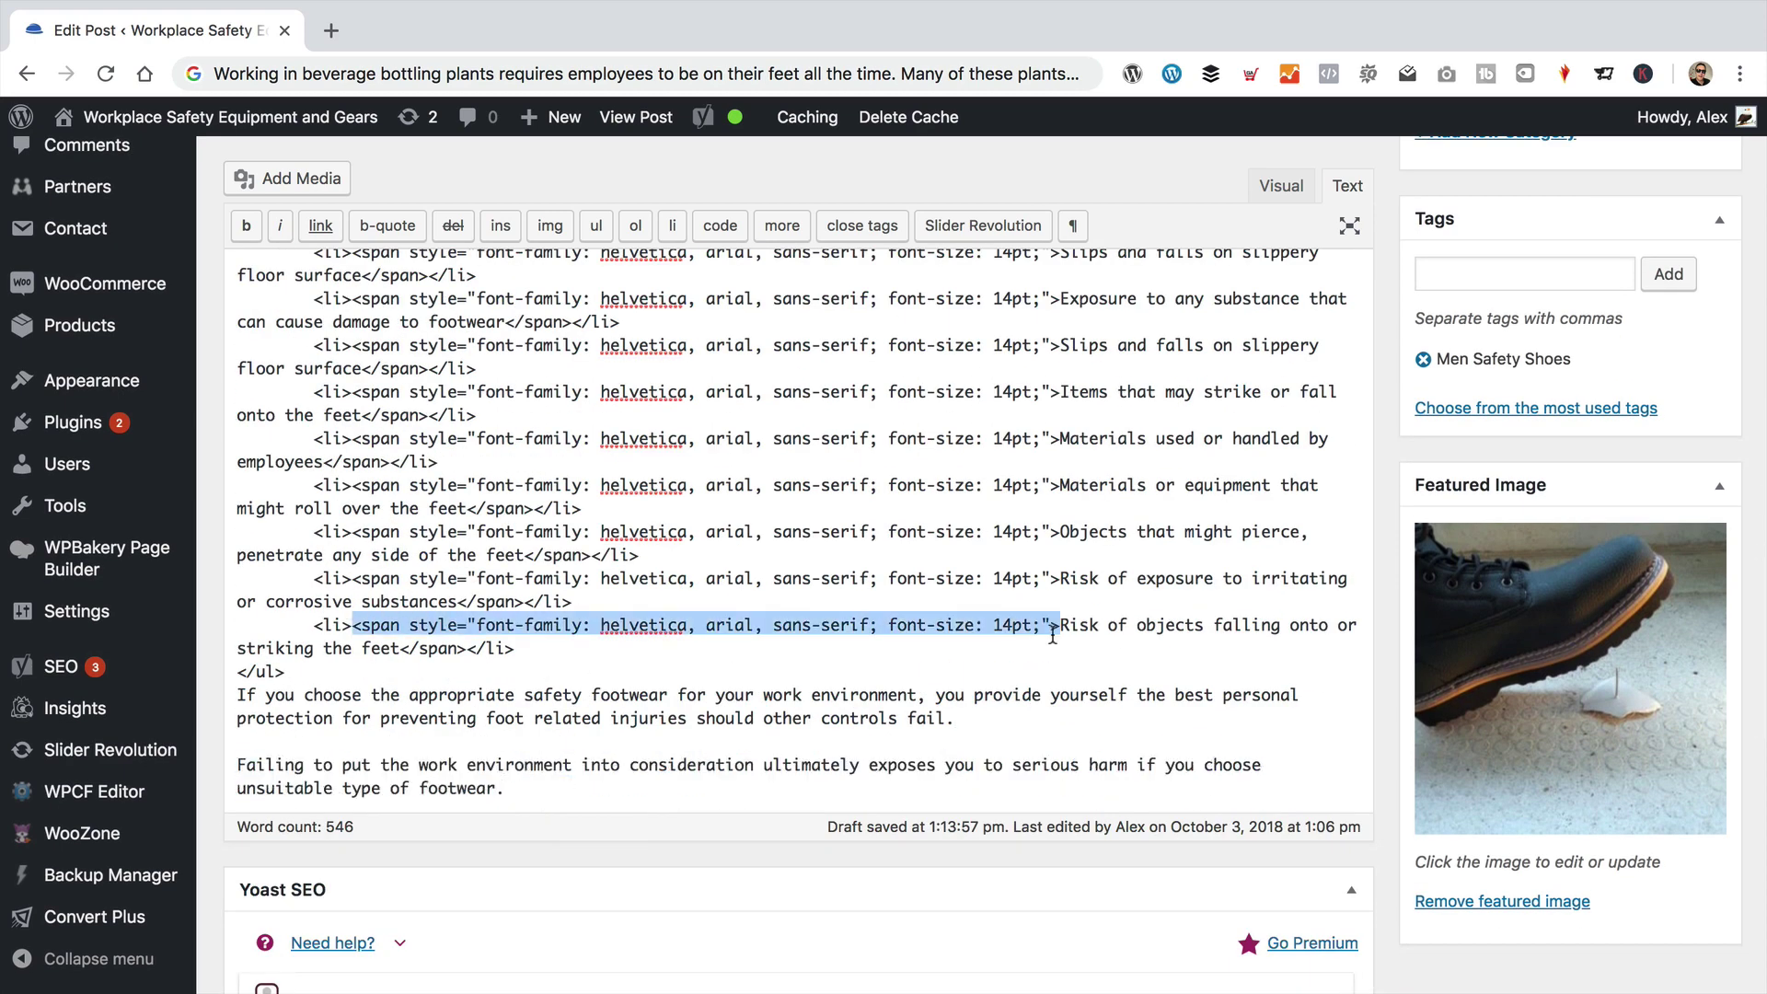
{"action": "key", "text": "BackSpace"}
{"action": "left_click_drag", "start_coordinate": [352, 578], "coordinate": [1059, 578]}
{"action": "key", "text": "BackSpace"}
{"action": "left_click_drag", "start_coordinate": [867, 578], "coordinate": [934, 578]}
{"action": "key", "text": "BackSpace"}
{"action": "left_click_drag", "start_coordinate": [591, 555], "coordinate": [532, 555]}
{"action": "key", "text": "BackSpace"}
Step: Remove the span tags from the Objects, Materials, Items, Slips and Exposure list items
{"action": "key", "text": "BackSpace"}
{"action": "left_click_drag", "start_coordinate": [352, 531], "coordinate": [351, 485]}
{"action": "key", "text": "BackSpace"}
{"action": "left_click_drag", "start_coordinate": [351, 392], "coordinate": [1060, 391]}
{"action": "key", "text": "BackSpace"}
{"action": "left_click_drag", "start_coordinate": [351, 345], "coordinate": [1052, 338]}
{"action": "key", "text": "BackSpace"}
{"action": "left_click_drag", "start_coordinate": [582, 321], "coordinate": [534, 322]}
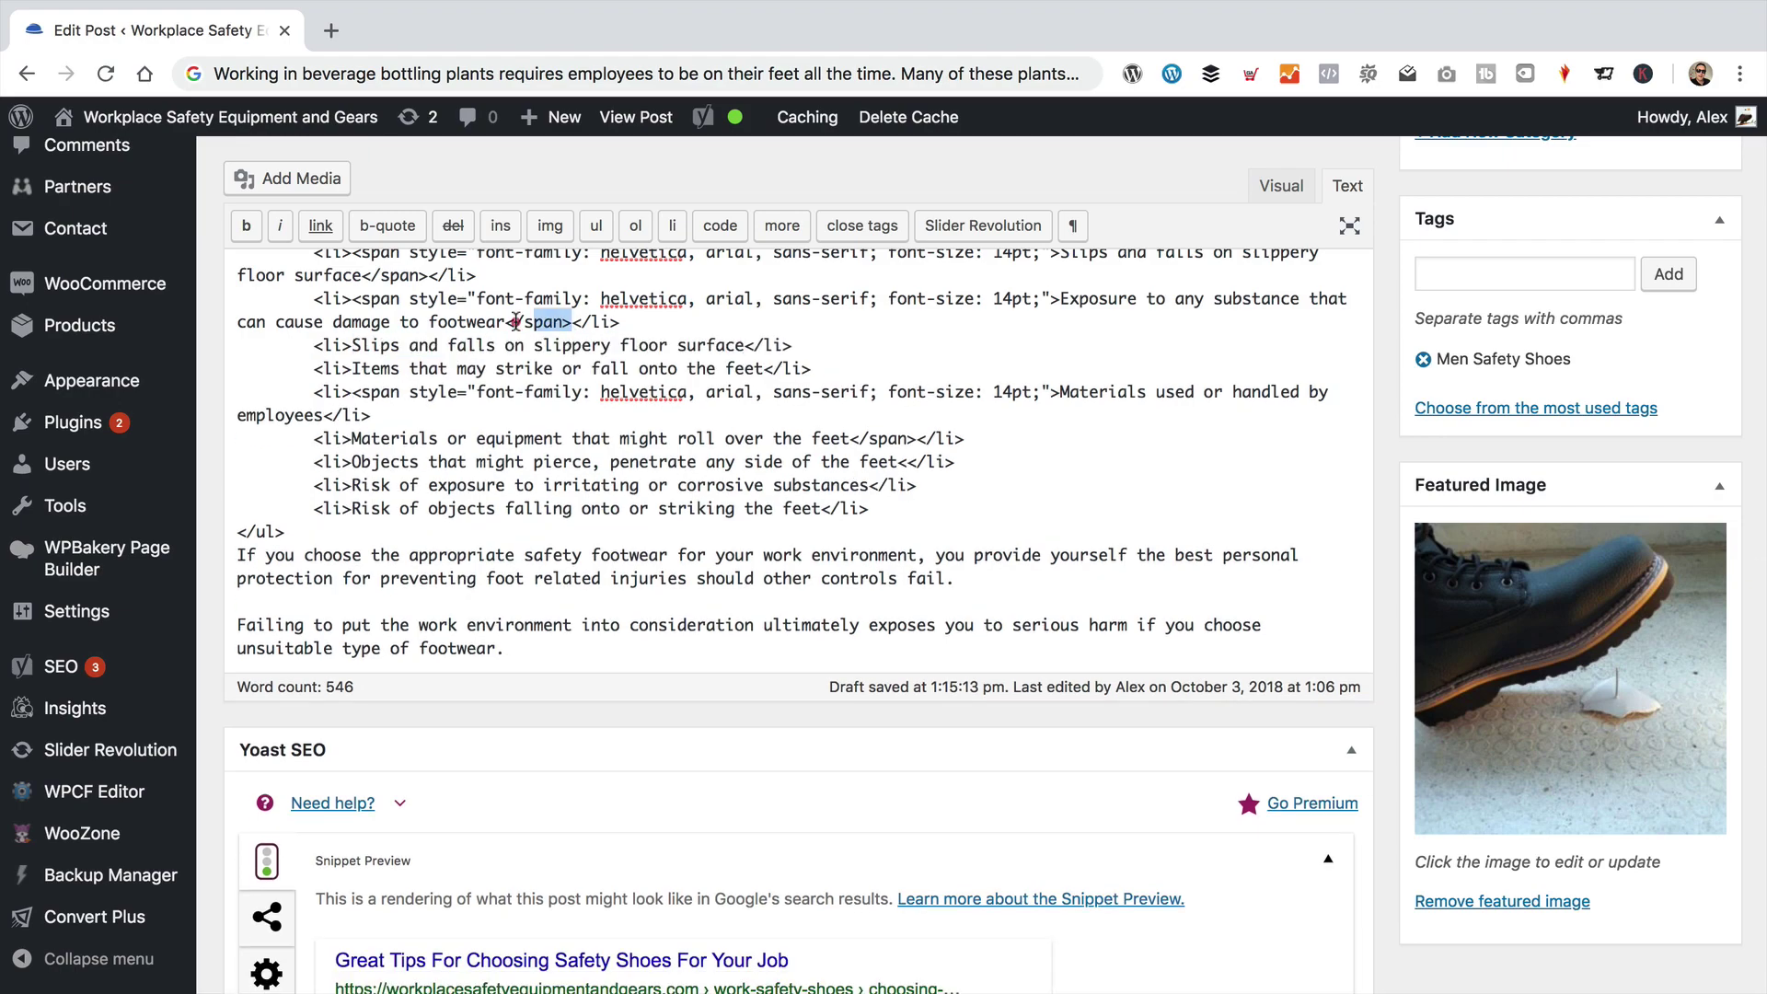
{"action": "key", "text": "BackSpace"}
{"action": "left_click_drag", "start_coordinate": [351, 298], "coordinate": [1060, 298]}
{"action": "key", "text": "BackSpace"}
{"action": "scroll", "coordinate": [792, 461], "scroll_direction": "up", "scroll_amount": 2}
{"action": "left_click_drag", "start_coordinate": [351, 506], "coordinate": [1051, 505]}
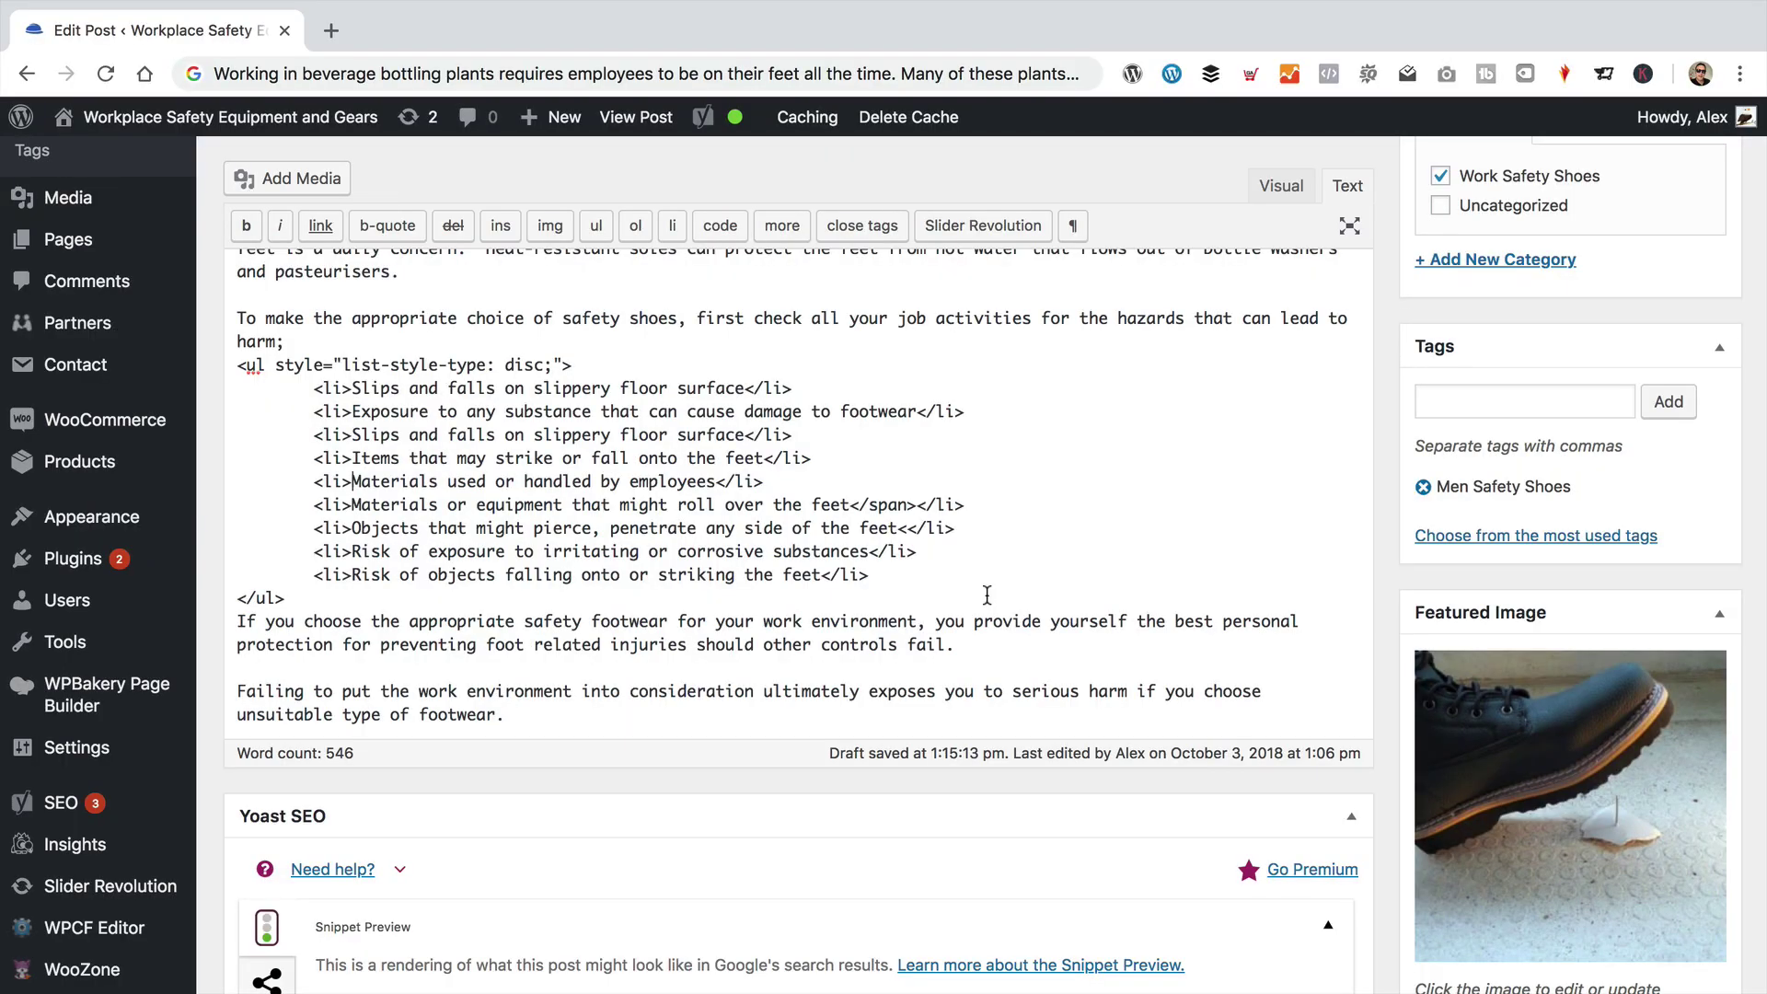
Step: Update the post and open the published version via View post
{"action": "scroll", "coordinate": [974, 599], "scroll_direction": "up", "scroll_amount": 15}
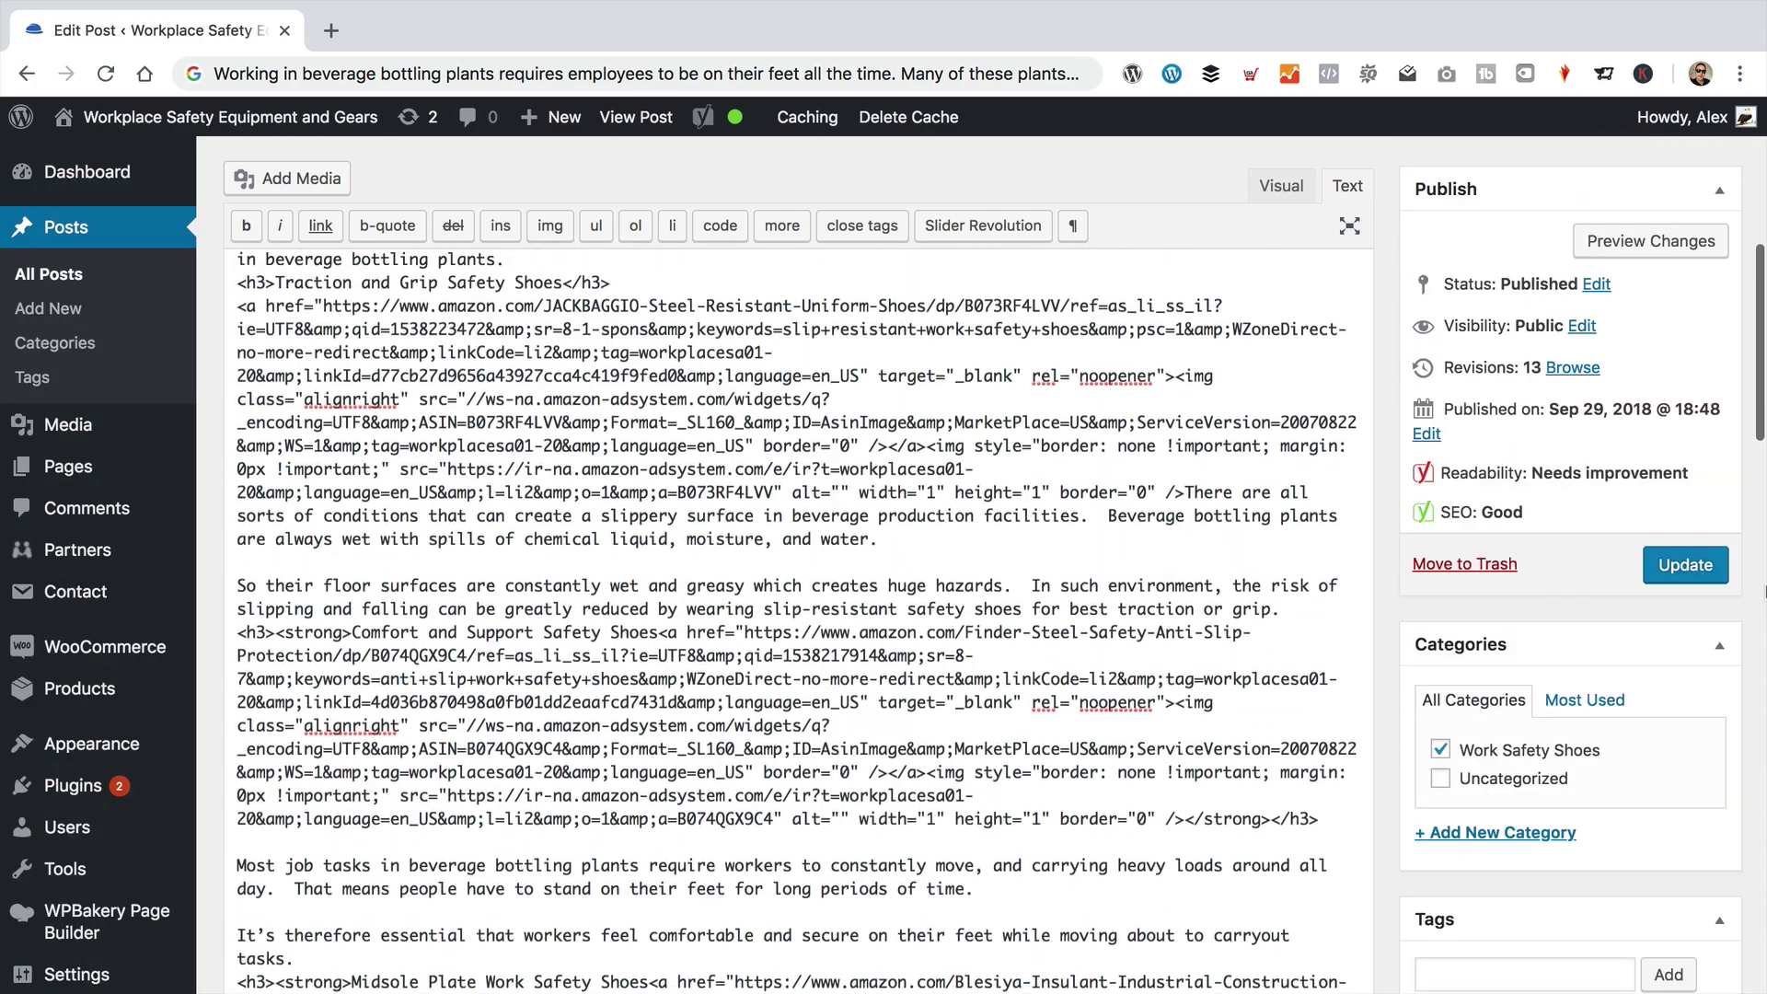
{"action": "left_click", "coordinate": [1641, 565]}
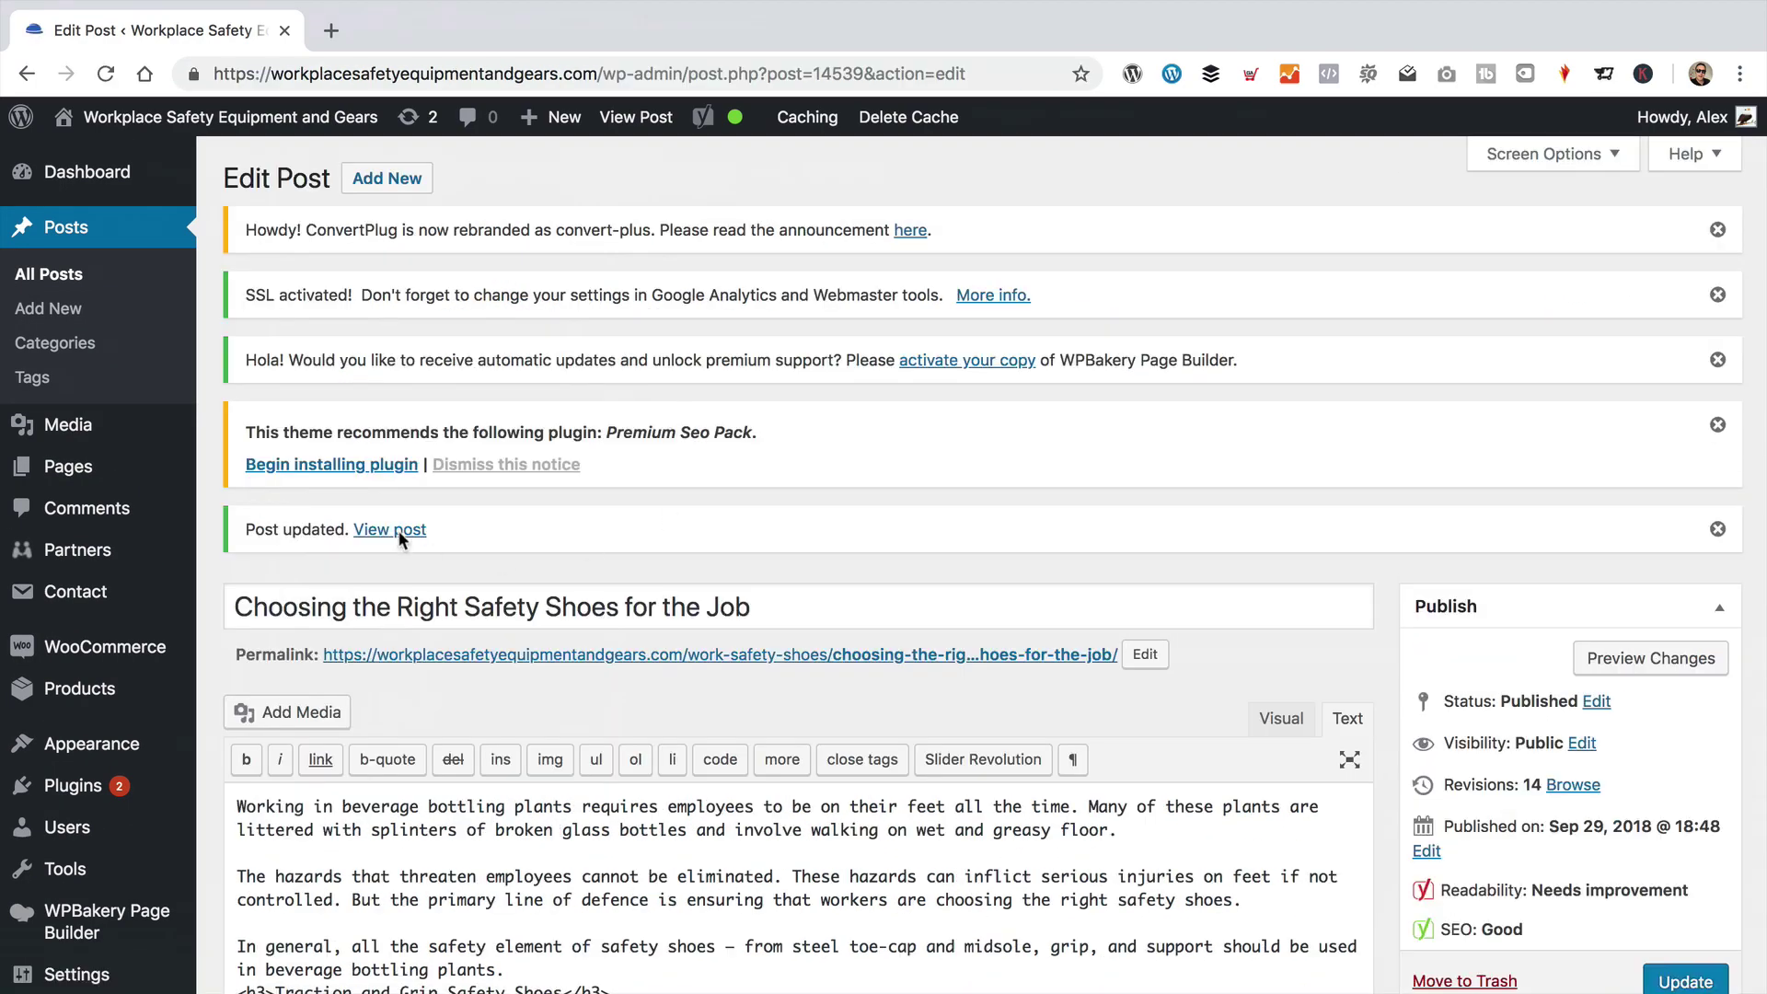
{"action": "left_click", "coordinate": [402, 534]}
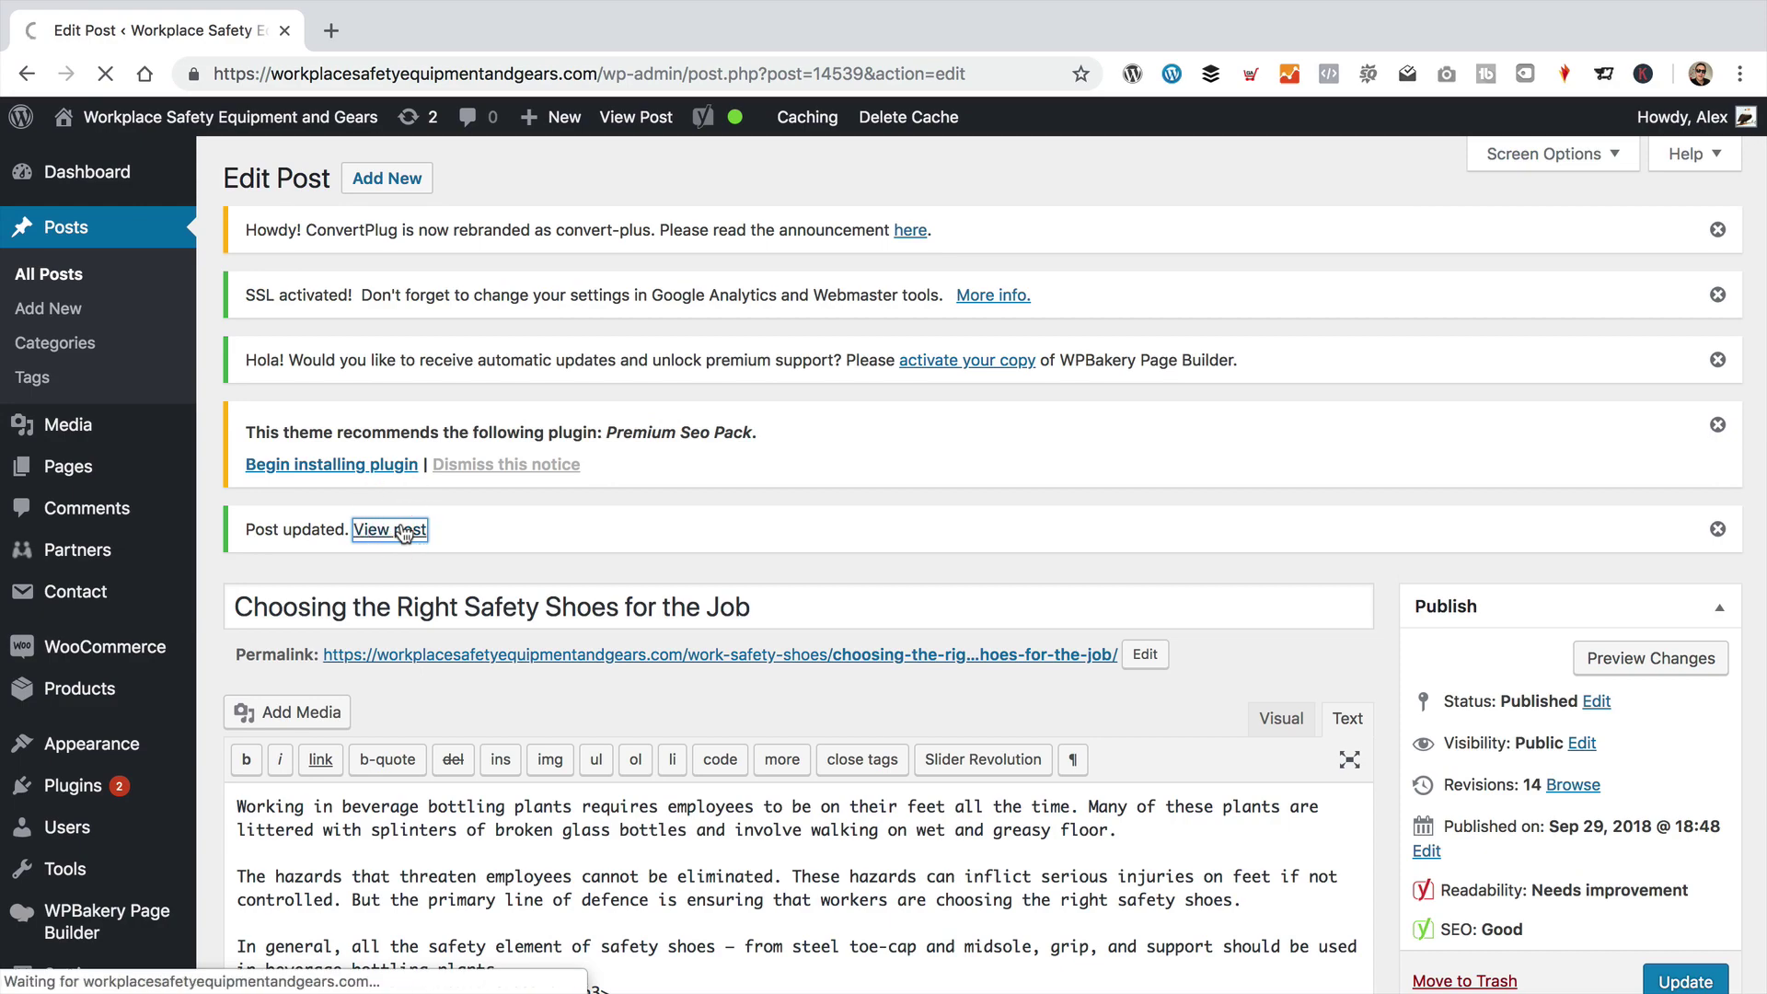
Step: Scroll through the live article, where the 'Each job requires' paragraph is still grey uppercase
{"action": "scroll", "coordinate": [678, 564], "scroll_direction": "down", "scroll_amount": 10}
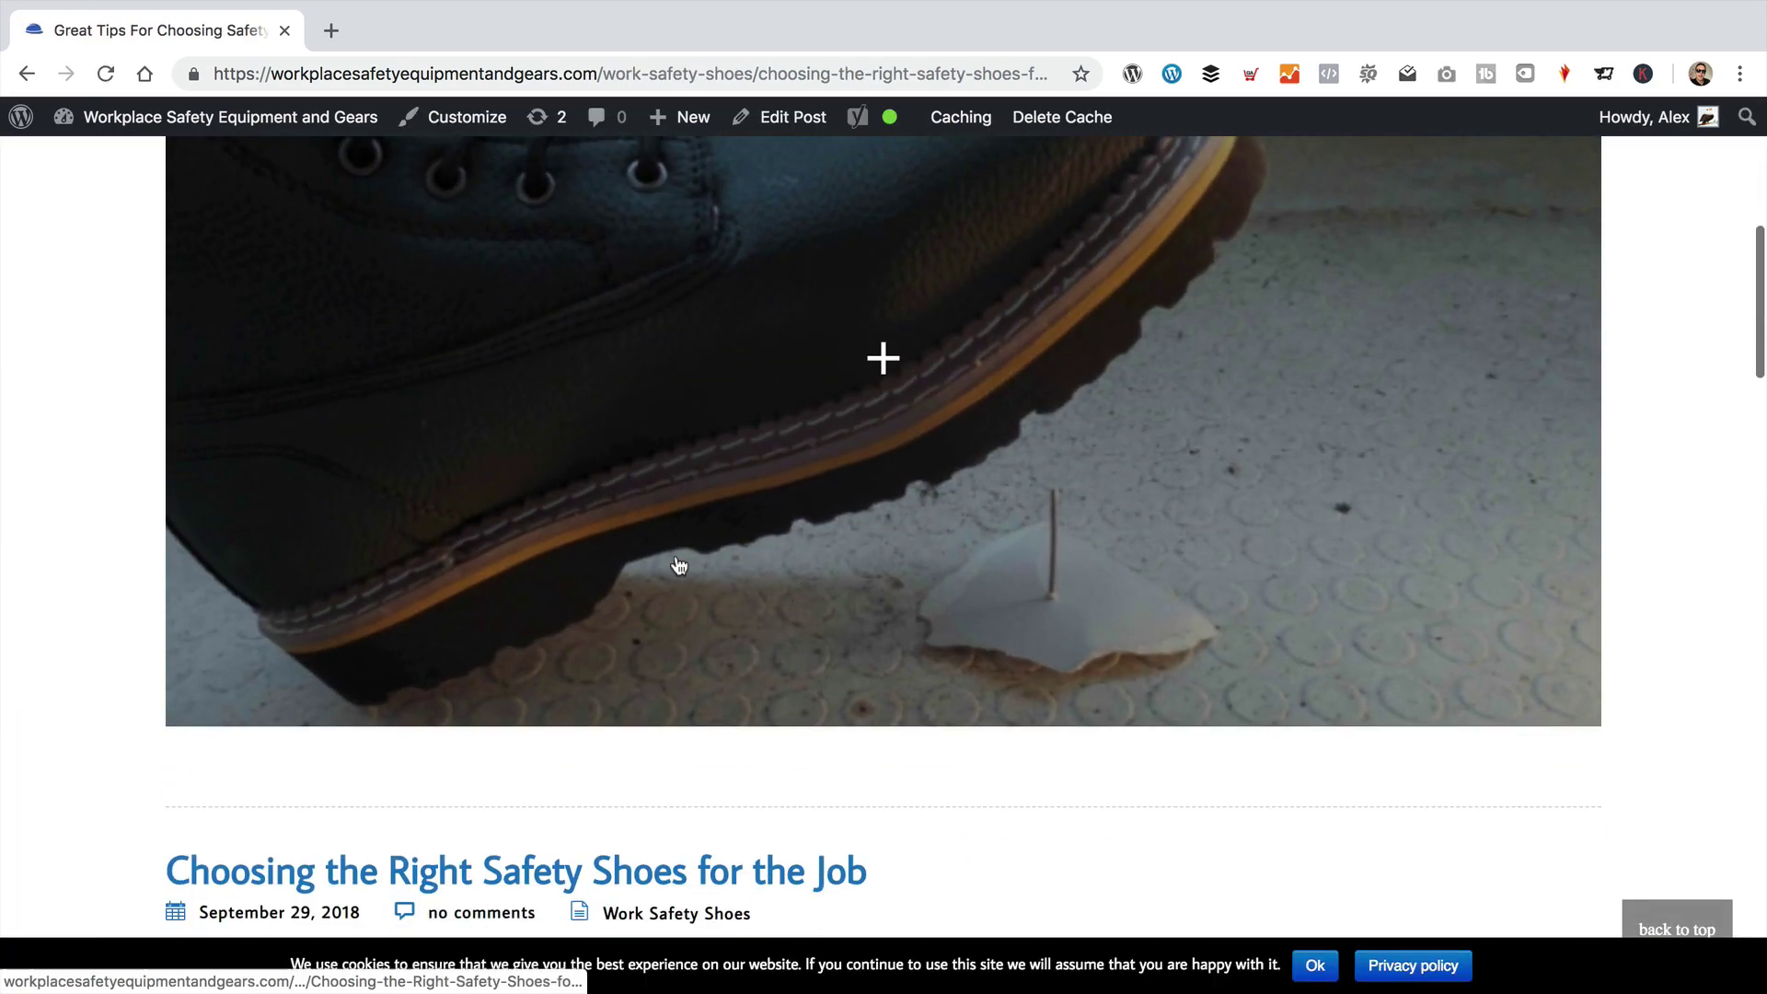
{"action": "scroll", "coordinate": [678, 564], "scroll_direction": "down", "scroll_amount": 6}
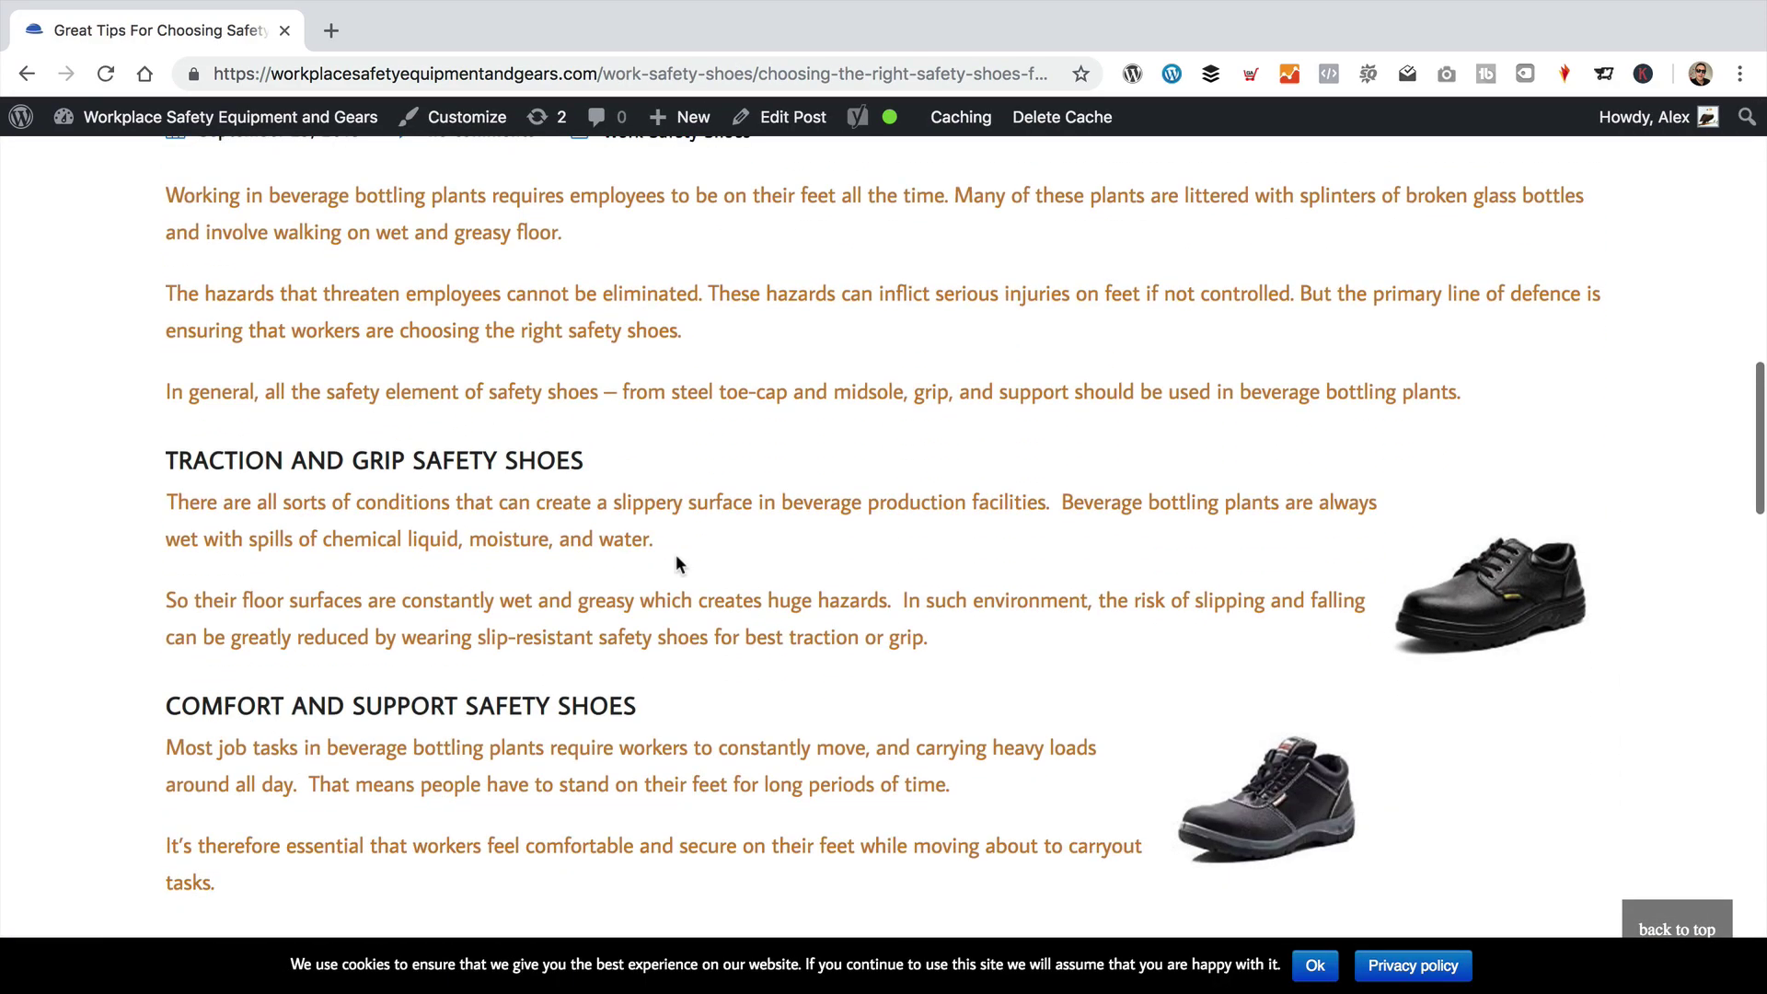
{"action": "scroll", "coordinate": [671, 558], "scroll_direction": "down", "scroll_amount": 8}
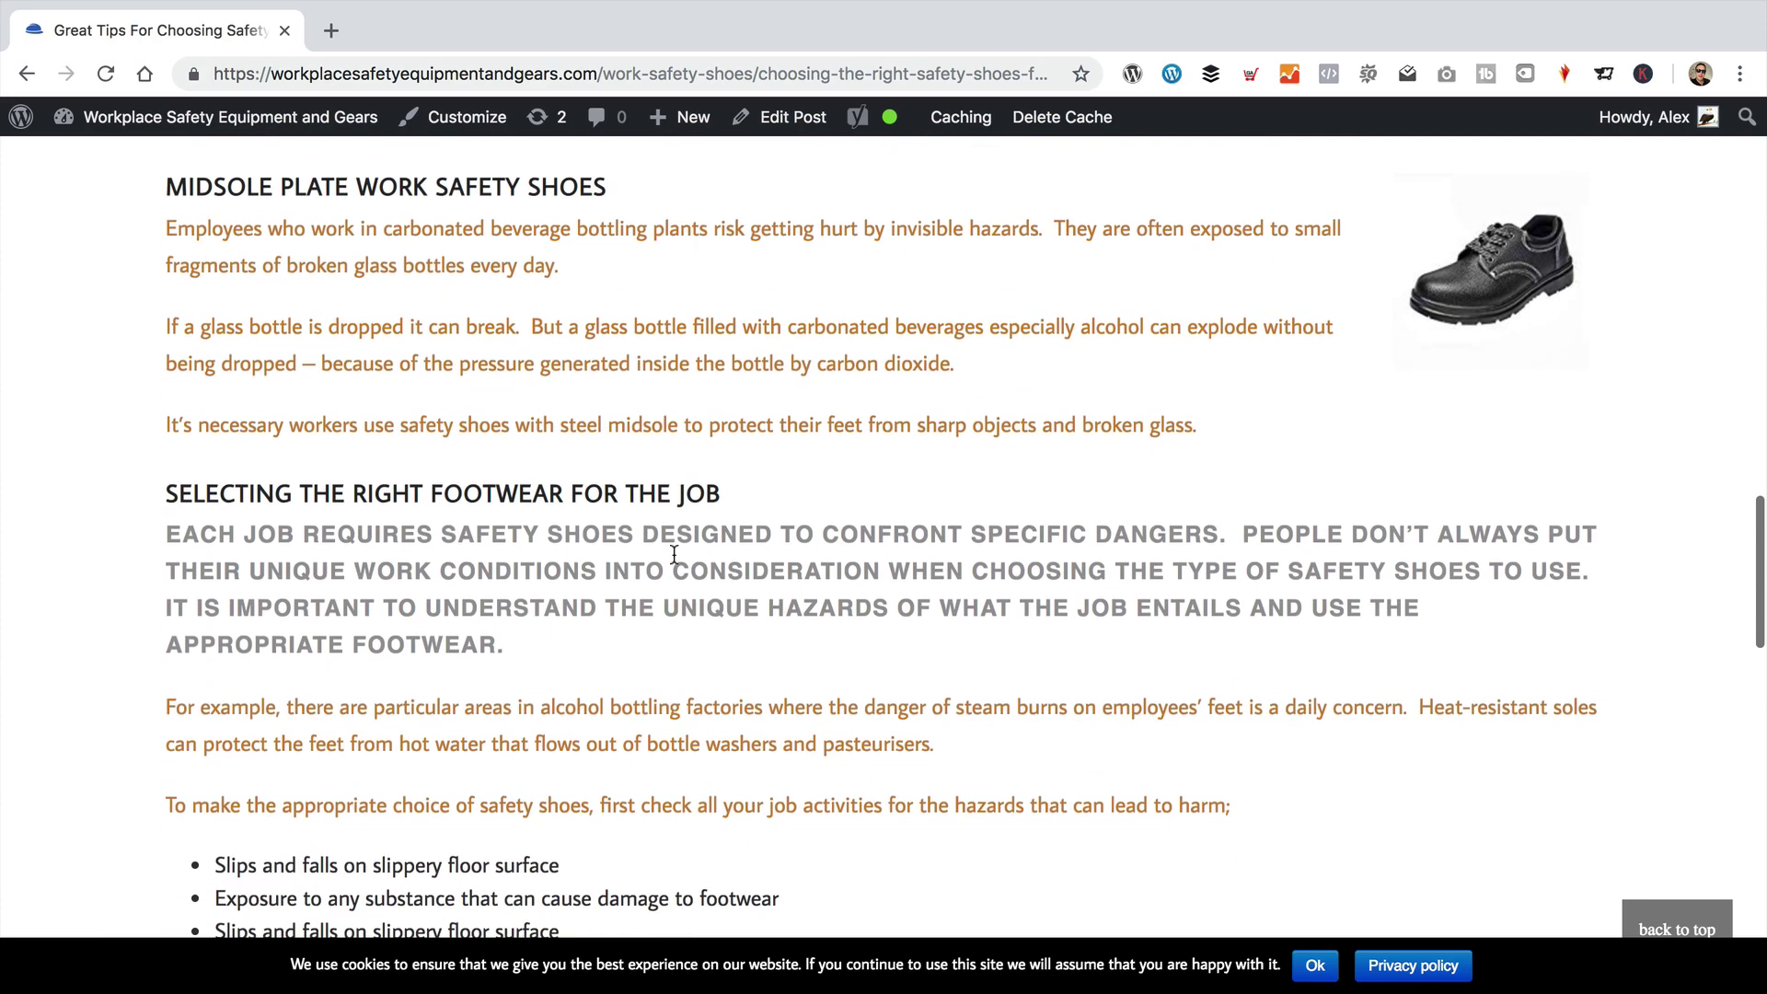
{"action": "scroll", "coordinate": [543, 572], "scroll_direction": "down", "scroll_amount": 5}
{"action": "scroll", "coordinate": [549, 568], "scroll_direction": "up", "scroll_amount": 6}
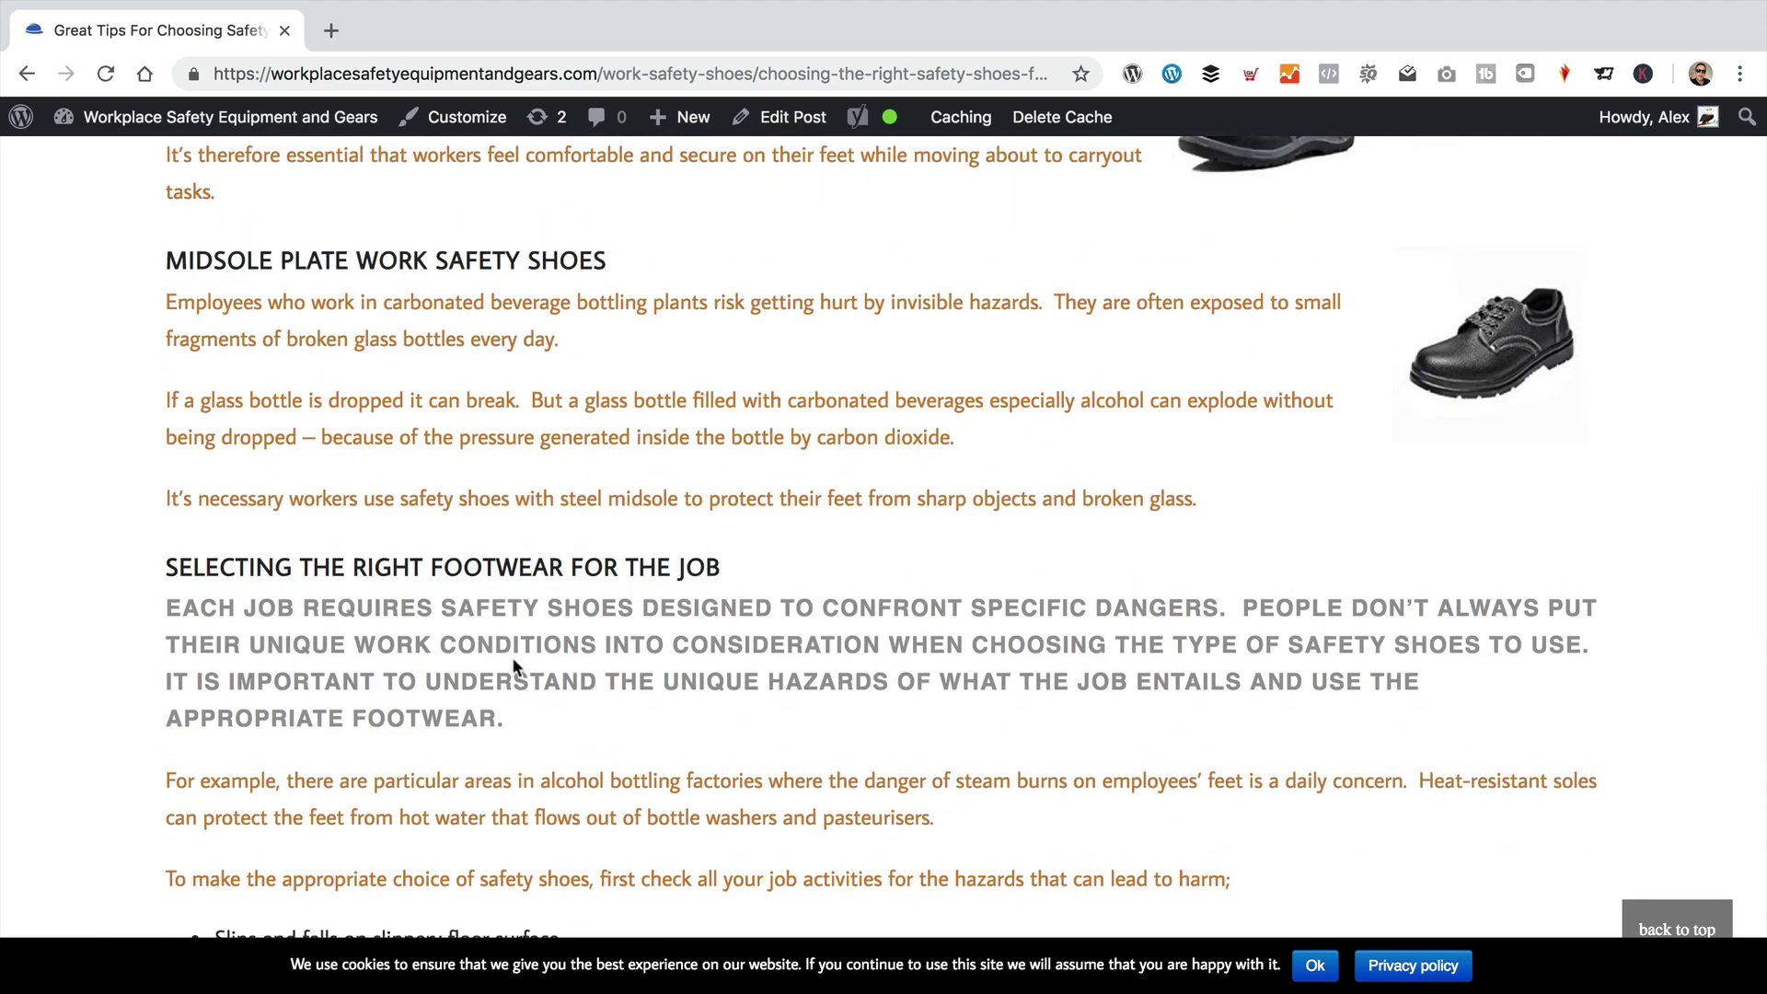
{"action": "scroll", "coordinate": [553, 672], "scroll_direction": "down", "scroll_amount": 12}
Step: Jump back to the top of the article and reopen the post with Edit Post
{"action": "key", "text": "Home"}
{"action": "scroll", "coordinate": [553, 598], "scroll_direction": "down", "scroll_amount": 10}
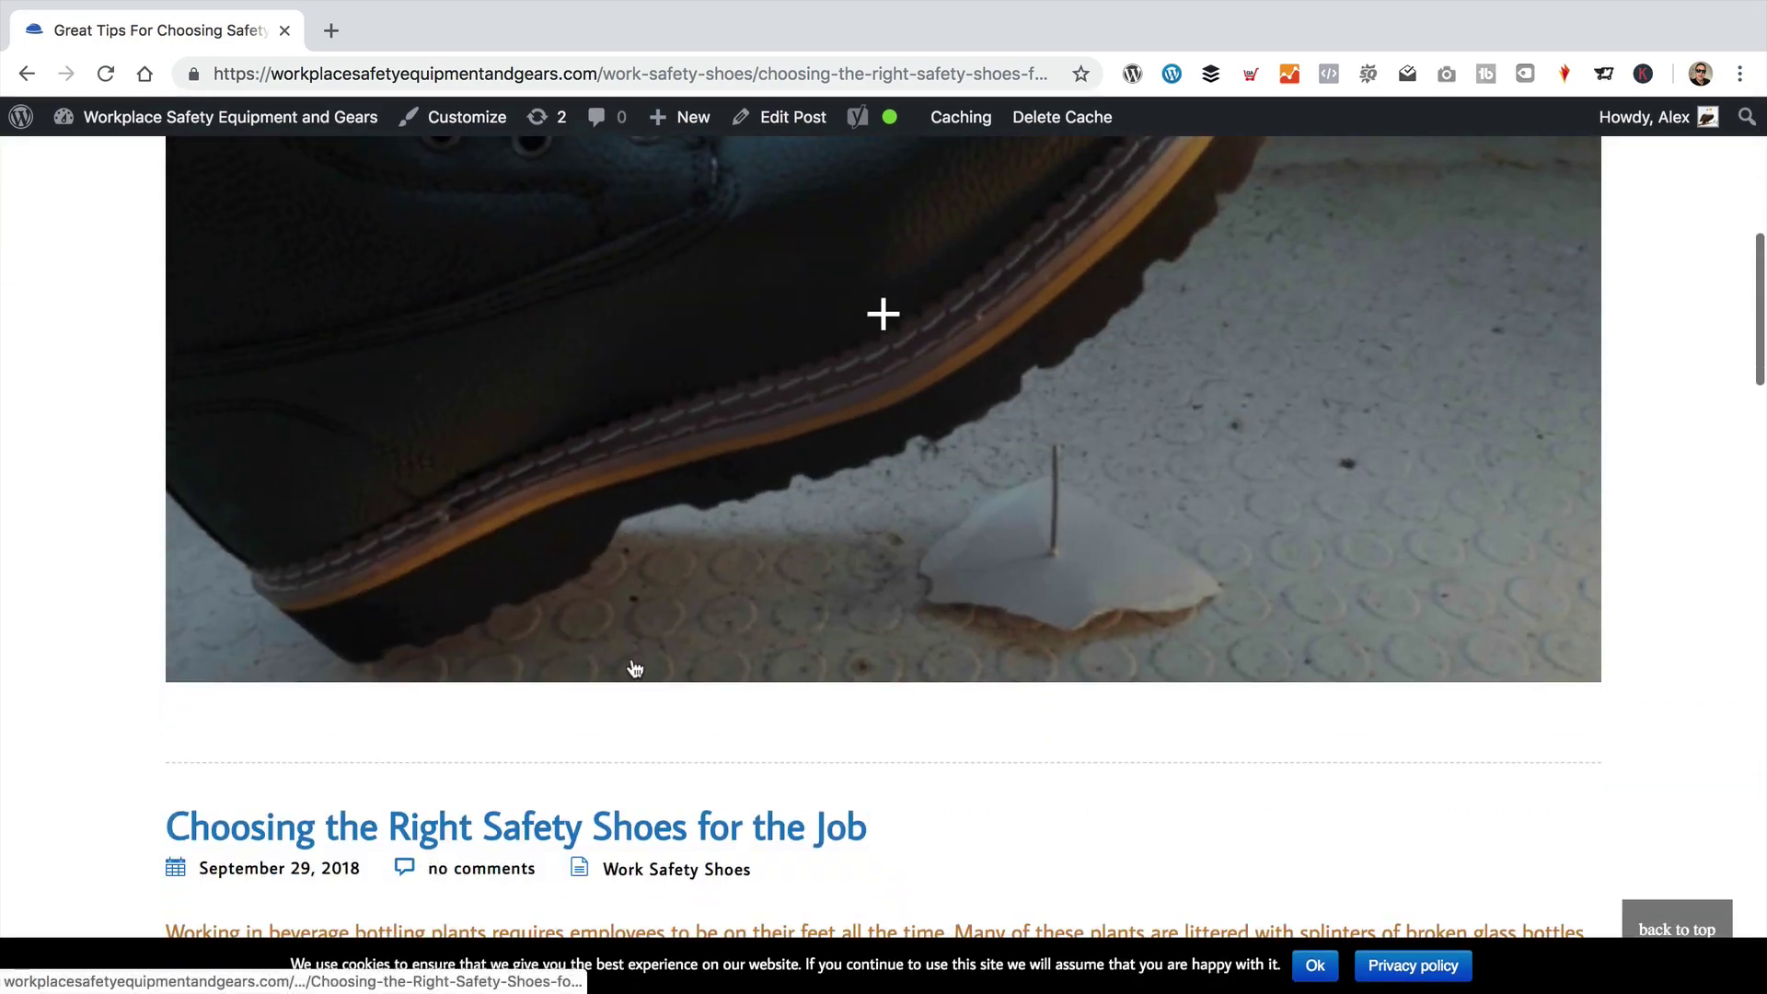
{"action": "scroll", "coordinate": [495, 555], "scroll_direction": "down", "scroll_amount": 1}
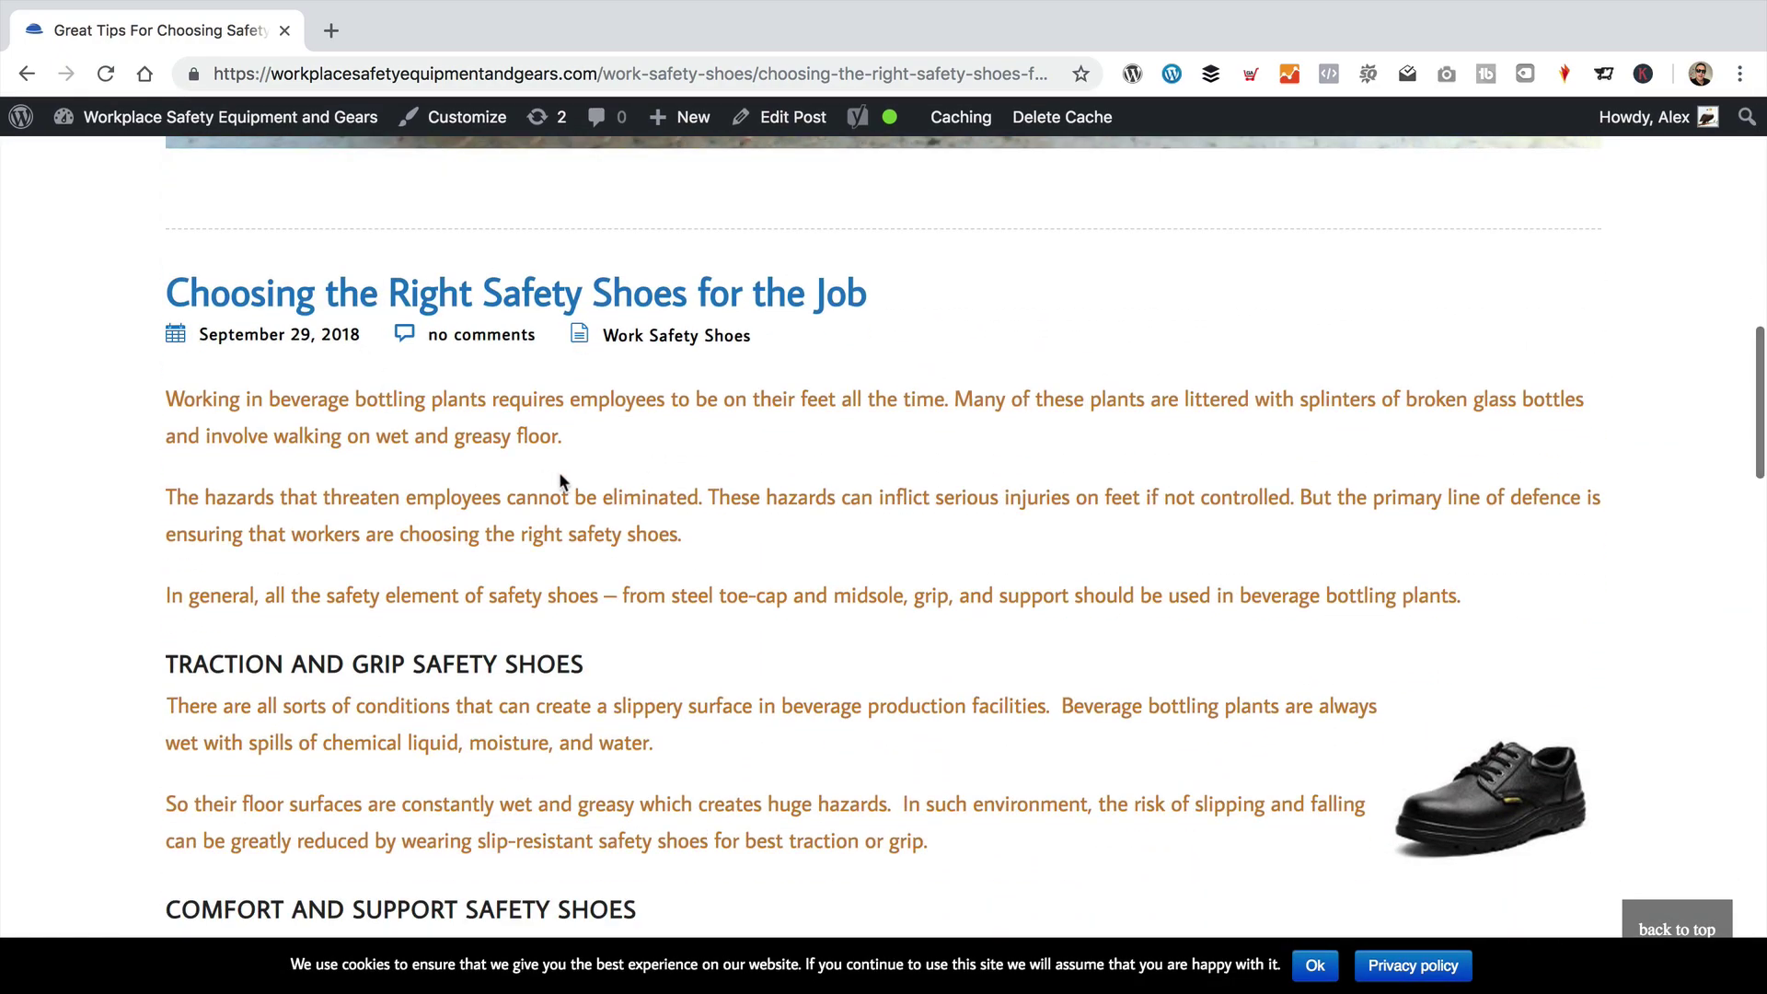
{"action": "scroll", "coordinate": [560, 478], "scroll_direction": "down", "scroll_amount": 10}
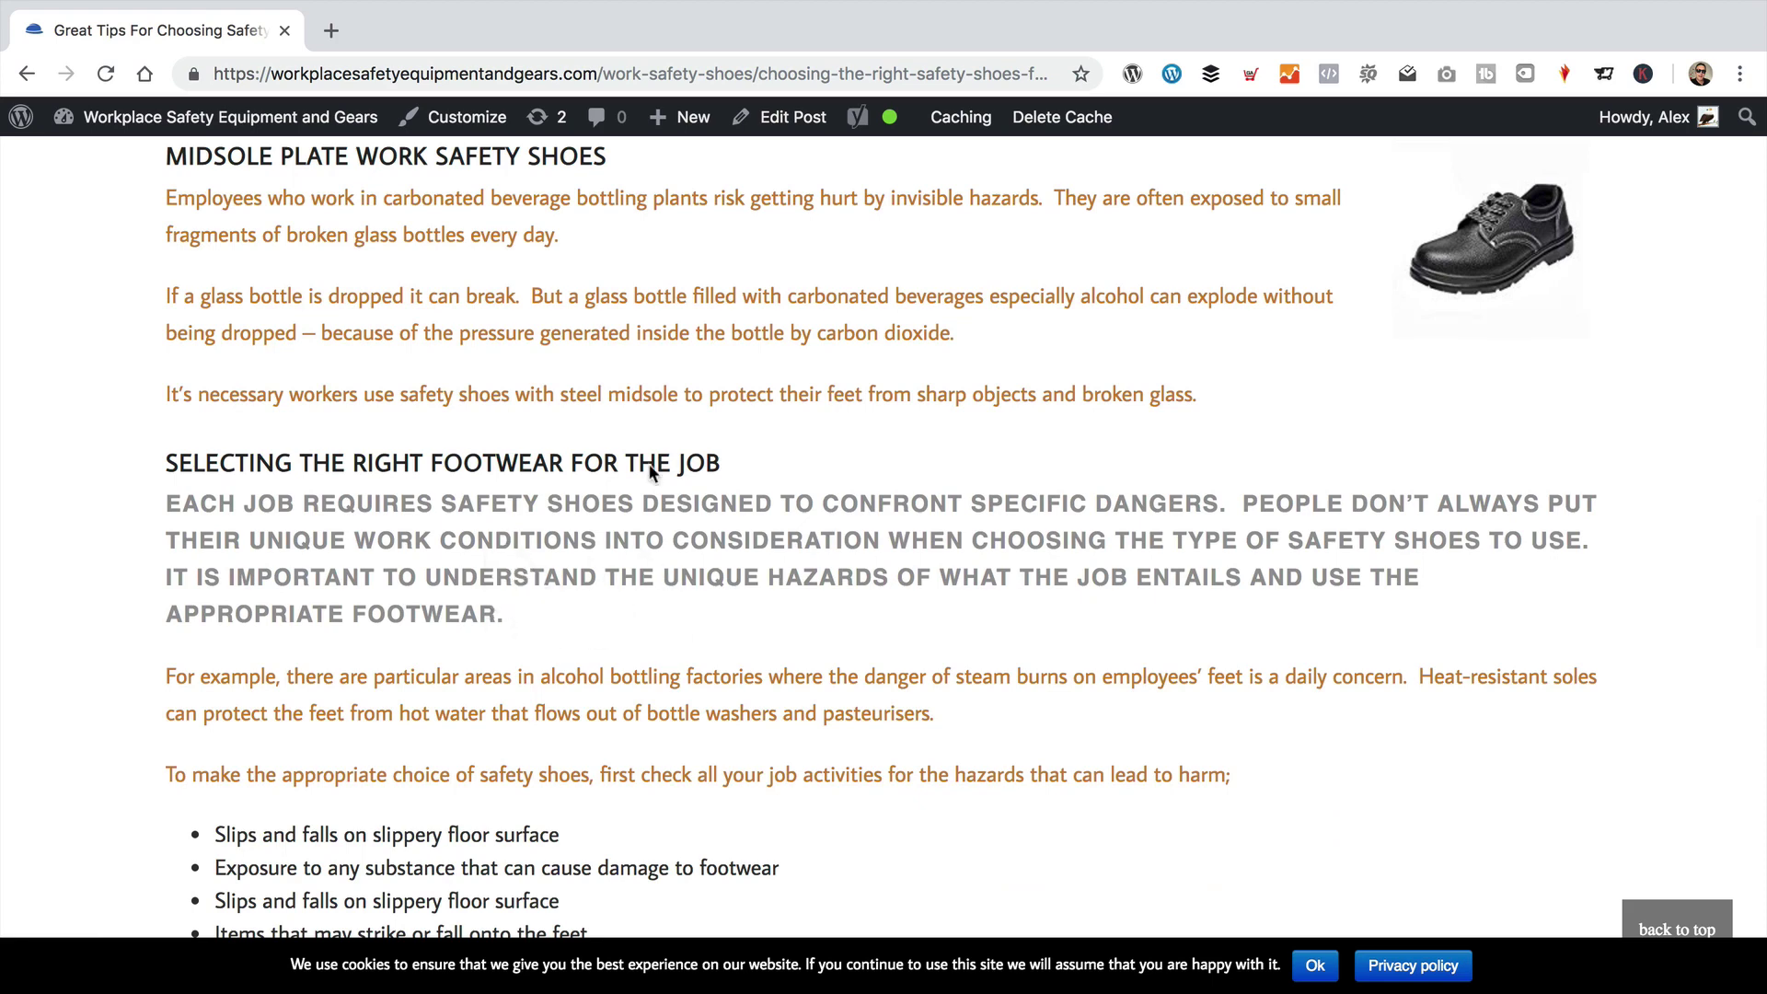
{"action": "left_click", "coordinate": [794, 123]}
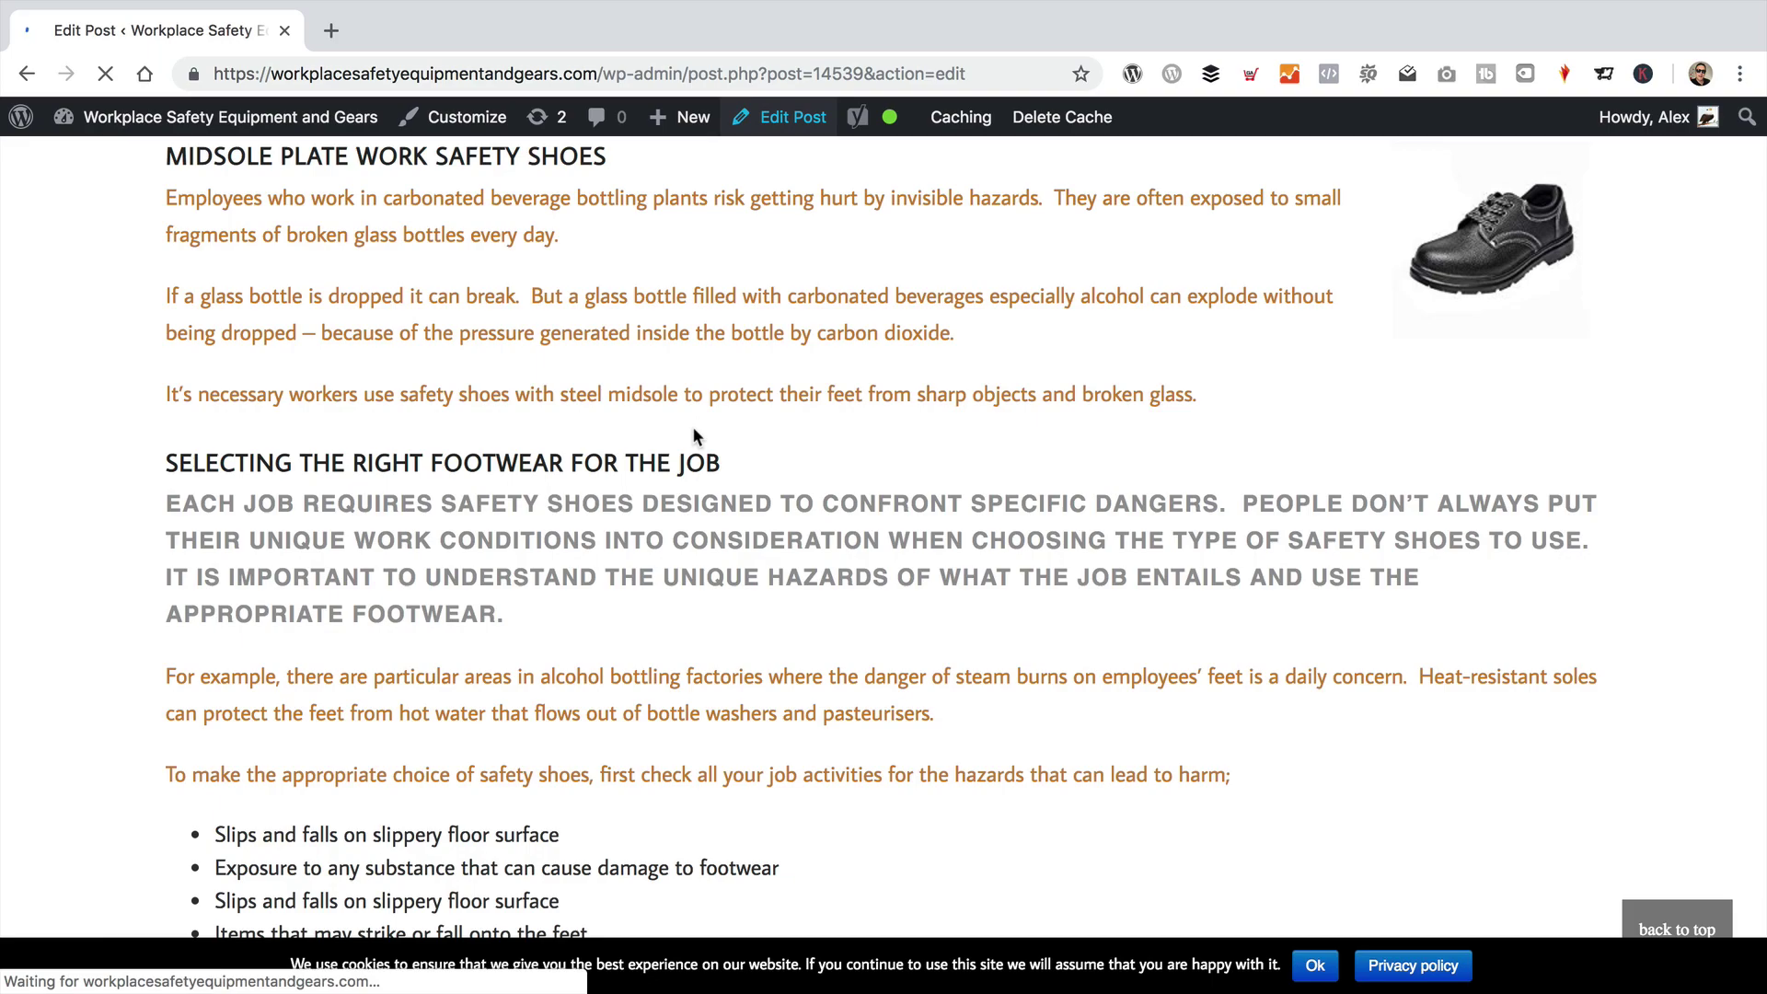
Step: Delete the <span style=...> opening tag from the 'Each job requires' paragraph
{"action": "scroll", "coordinate": [591, 577], "scroll_direction": "down", "scroll_amount": 5}
{"action": "scroll", "coordinate": [591, 577], "scroll_direction": "down", "scroll_amount": 8}
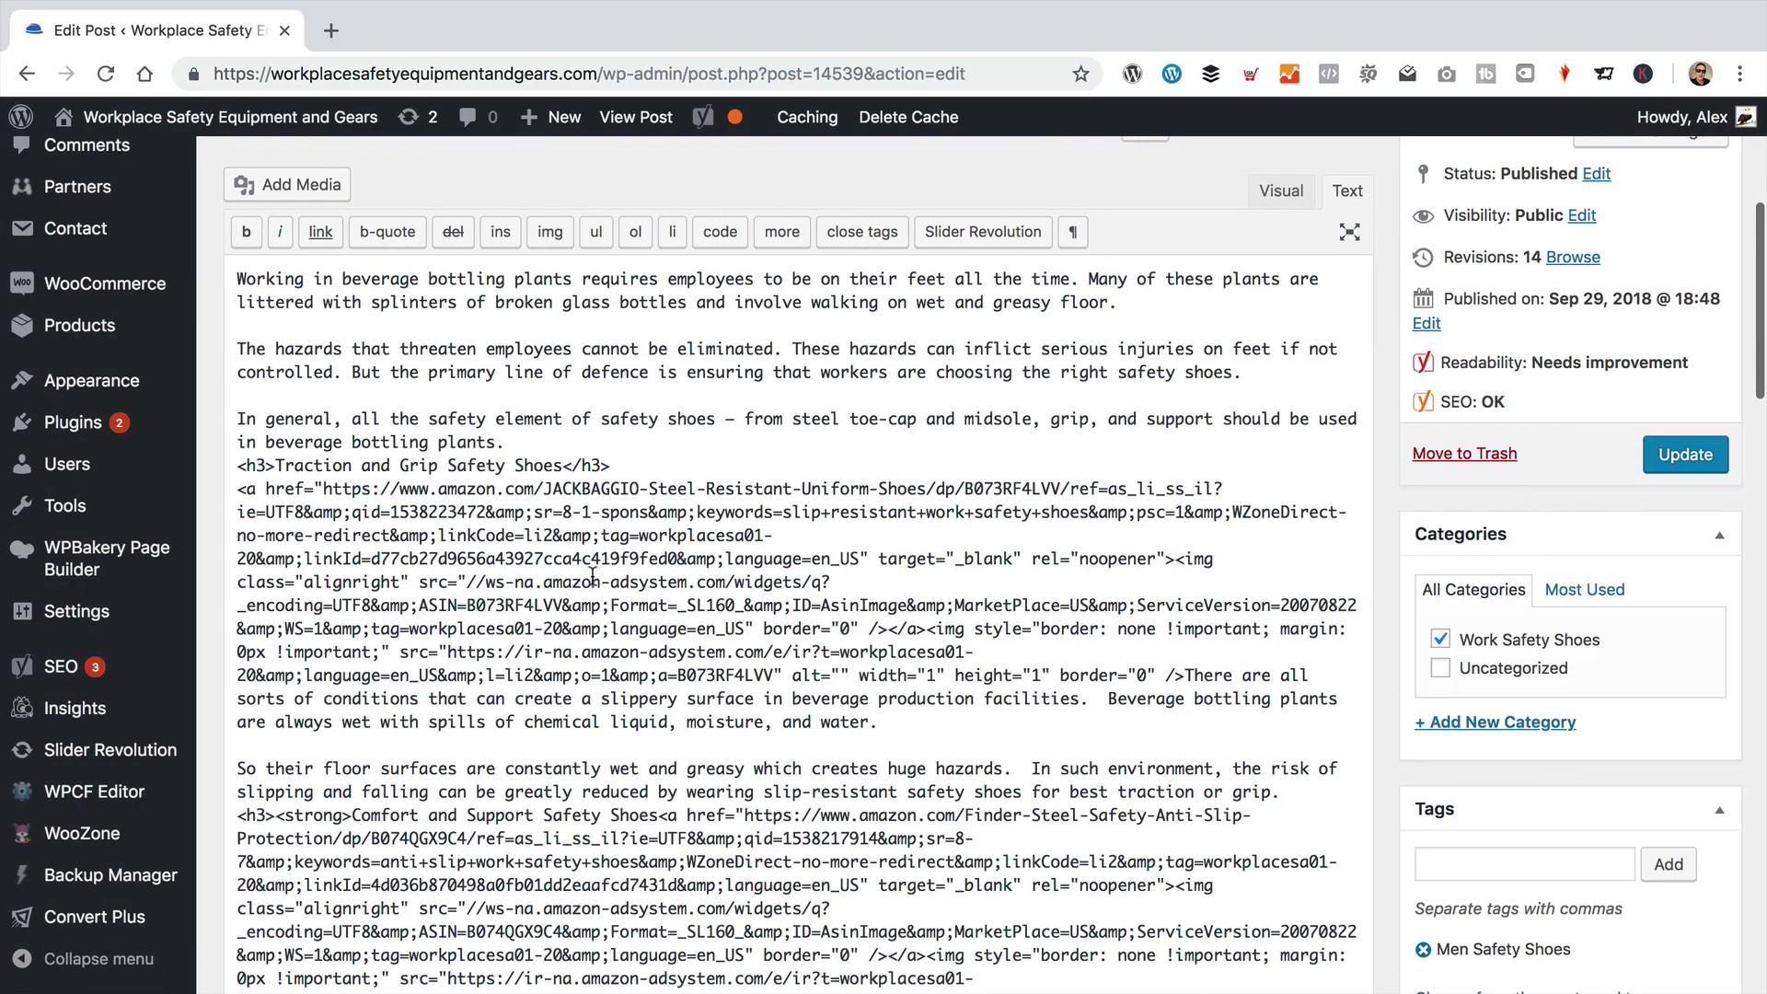
{"action": "scroll", "coordinate": [588, 580], "scroll_direction": "down", "scroll_amount": 5}
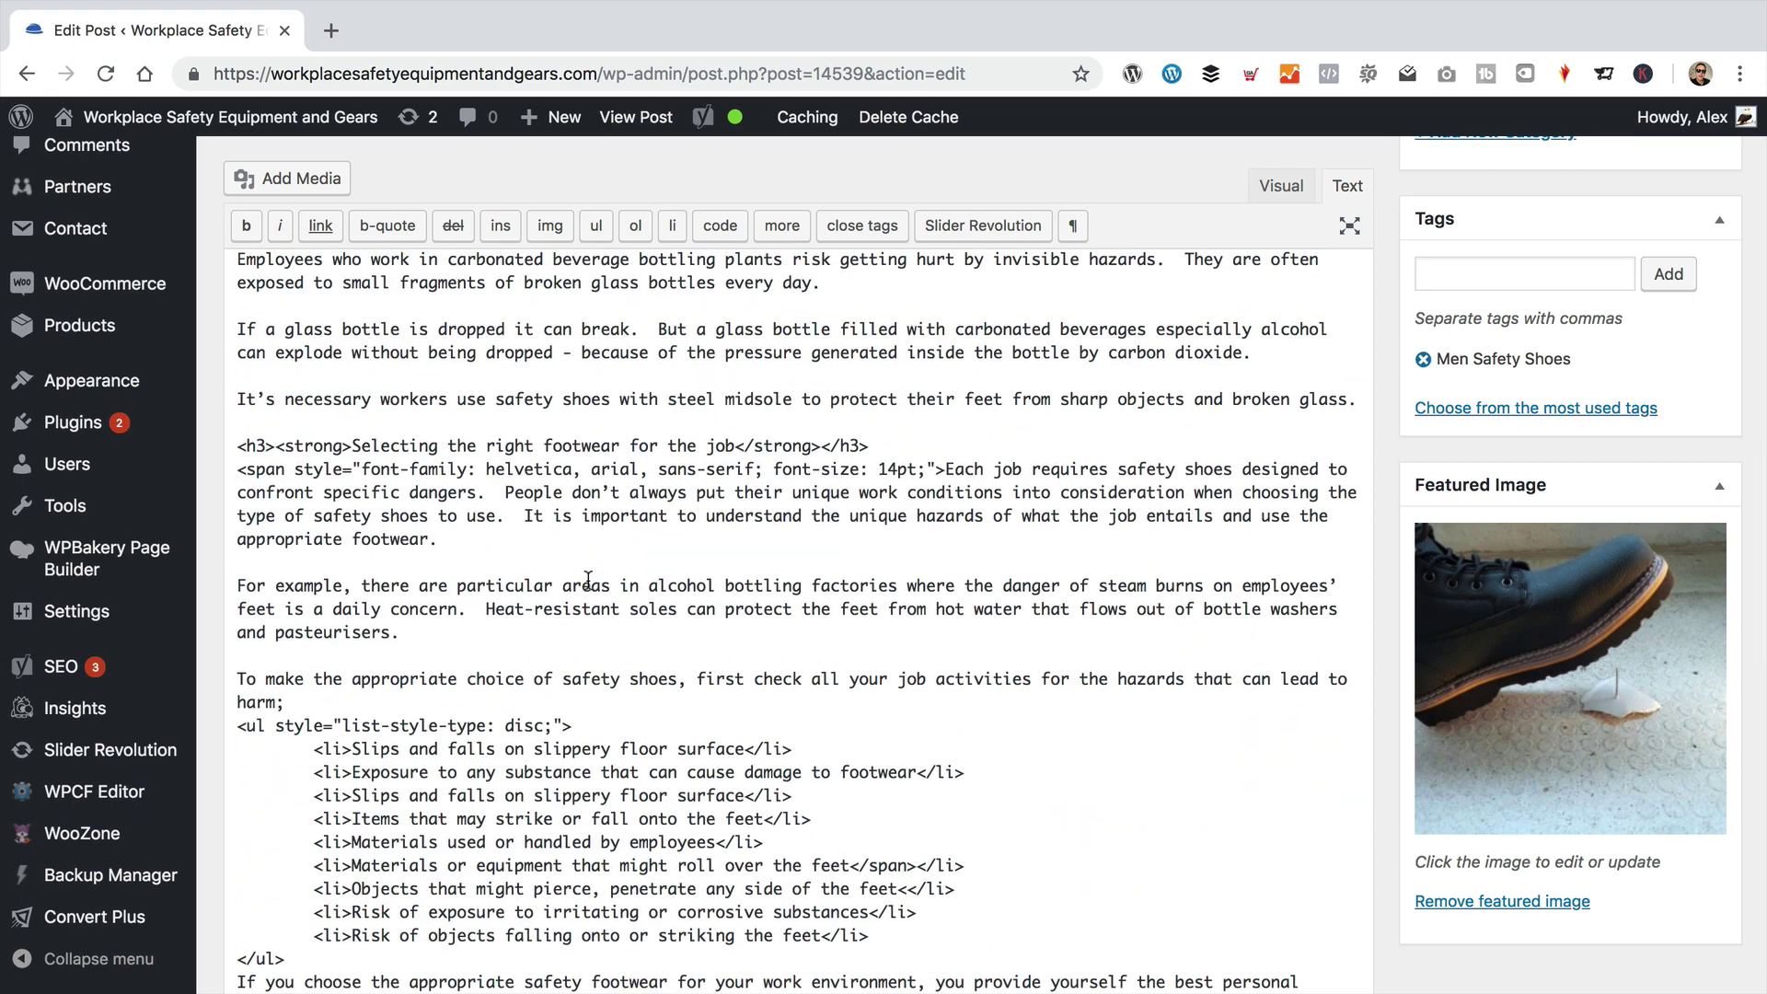
{"action": "left_click_drag", "start_coordinate": [245, 471], "coordinate": [948, 471]}
{"action": "key", "text": "BackSpace"}
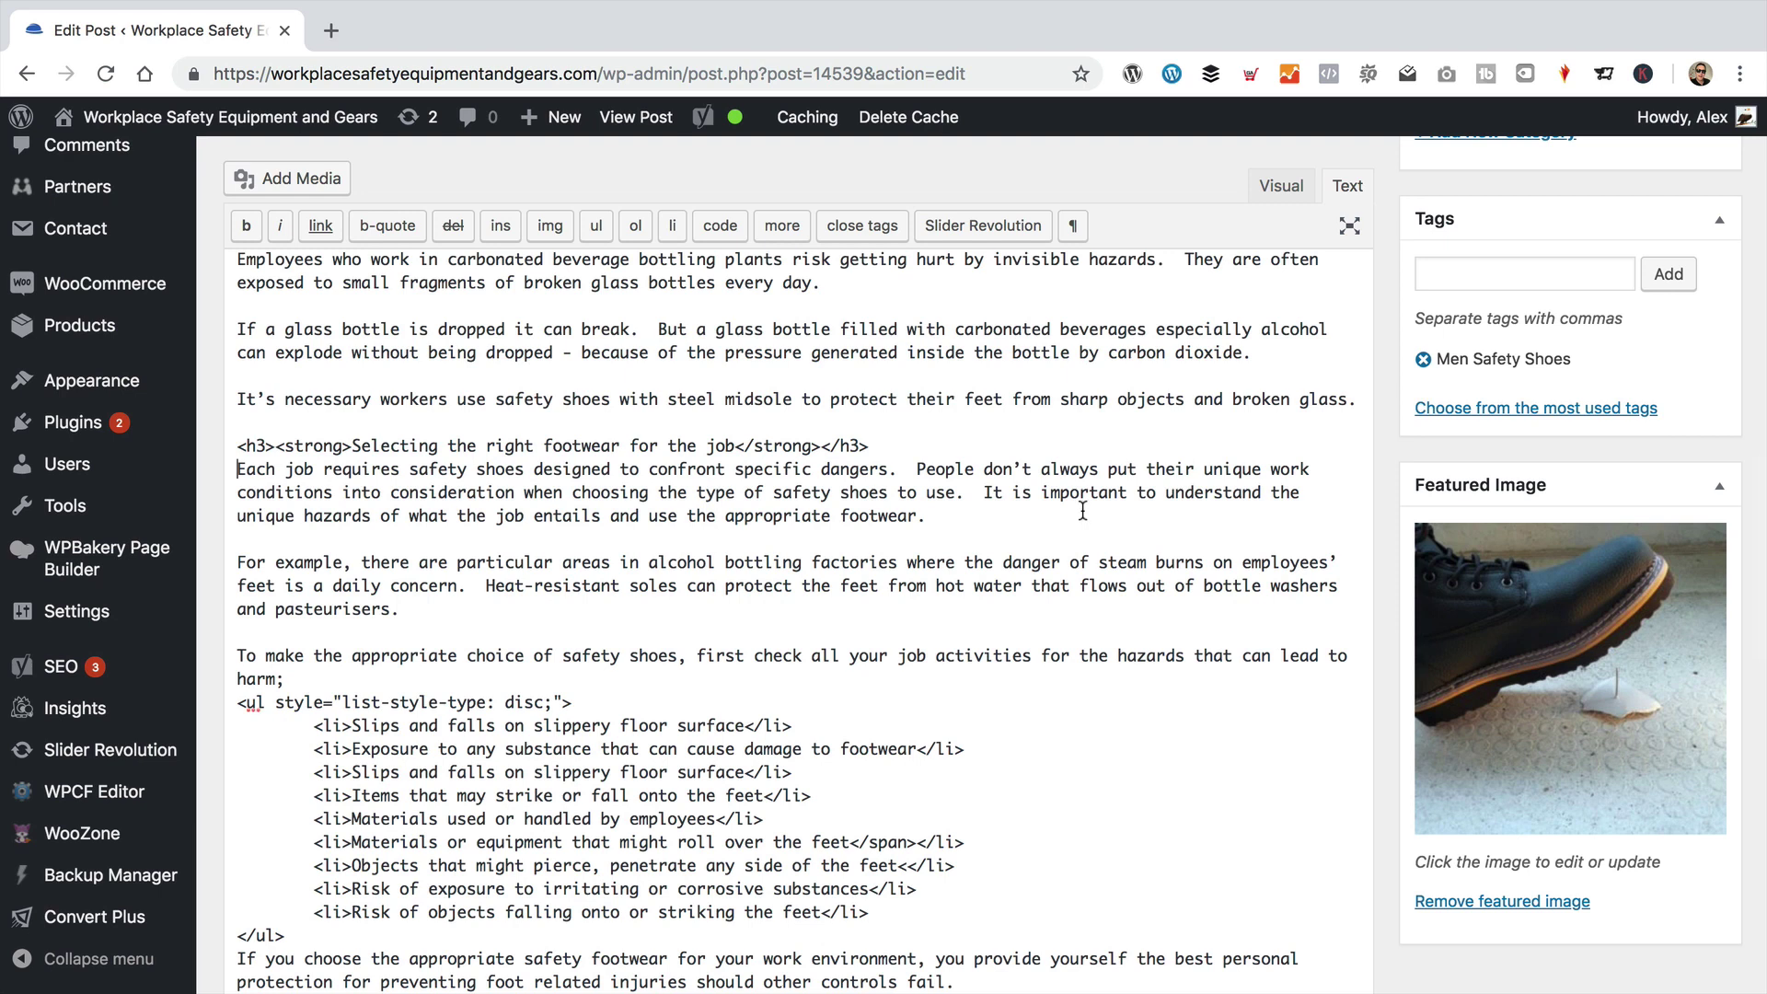
Step: Search for 'span' and delete the stray closing </span> after 'feet' in the hazard list
{"action": "scroll", "coordinate": [853, 569], "scroll_direction": "down", "scroll_amount": 2}
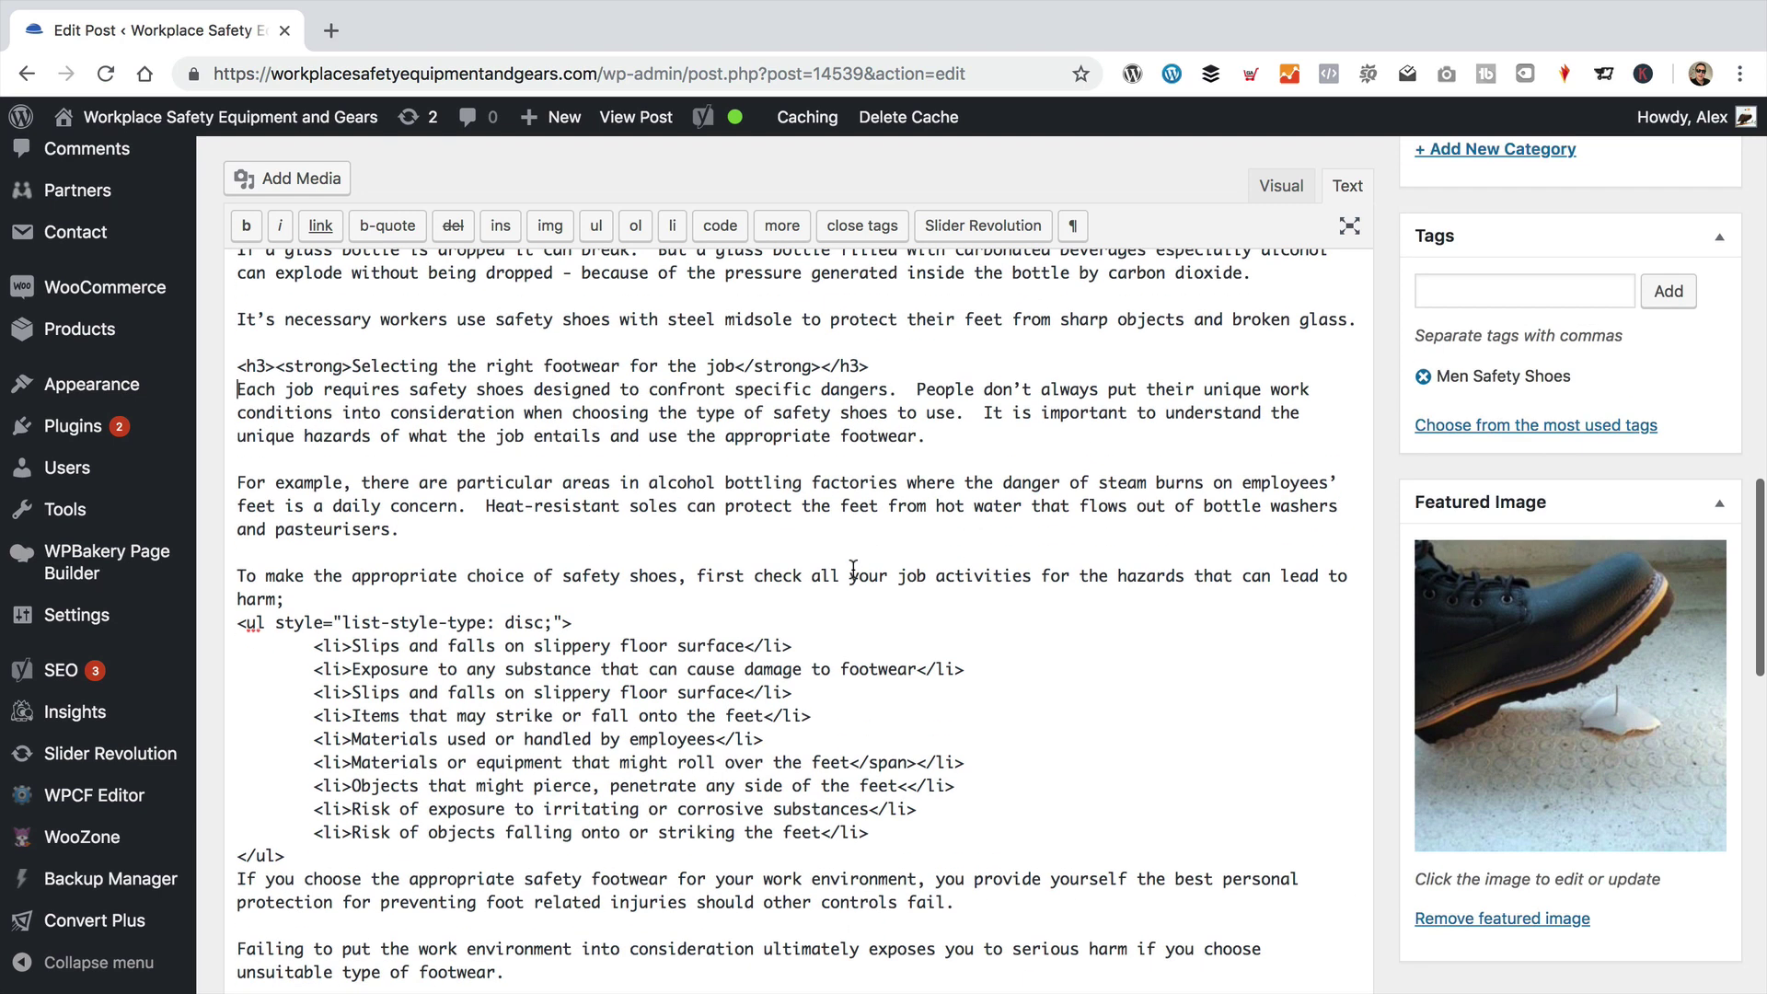
{"action": "key", "text": "ctrl+f"}
{"action": "type", "text": "span"}
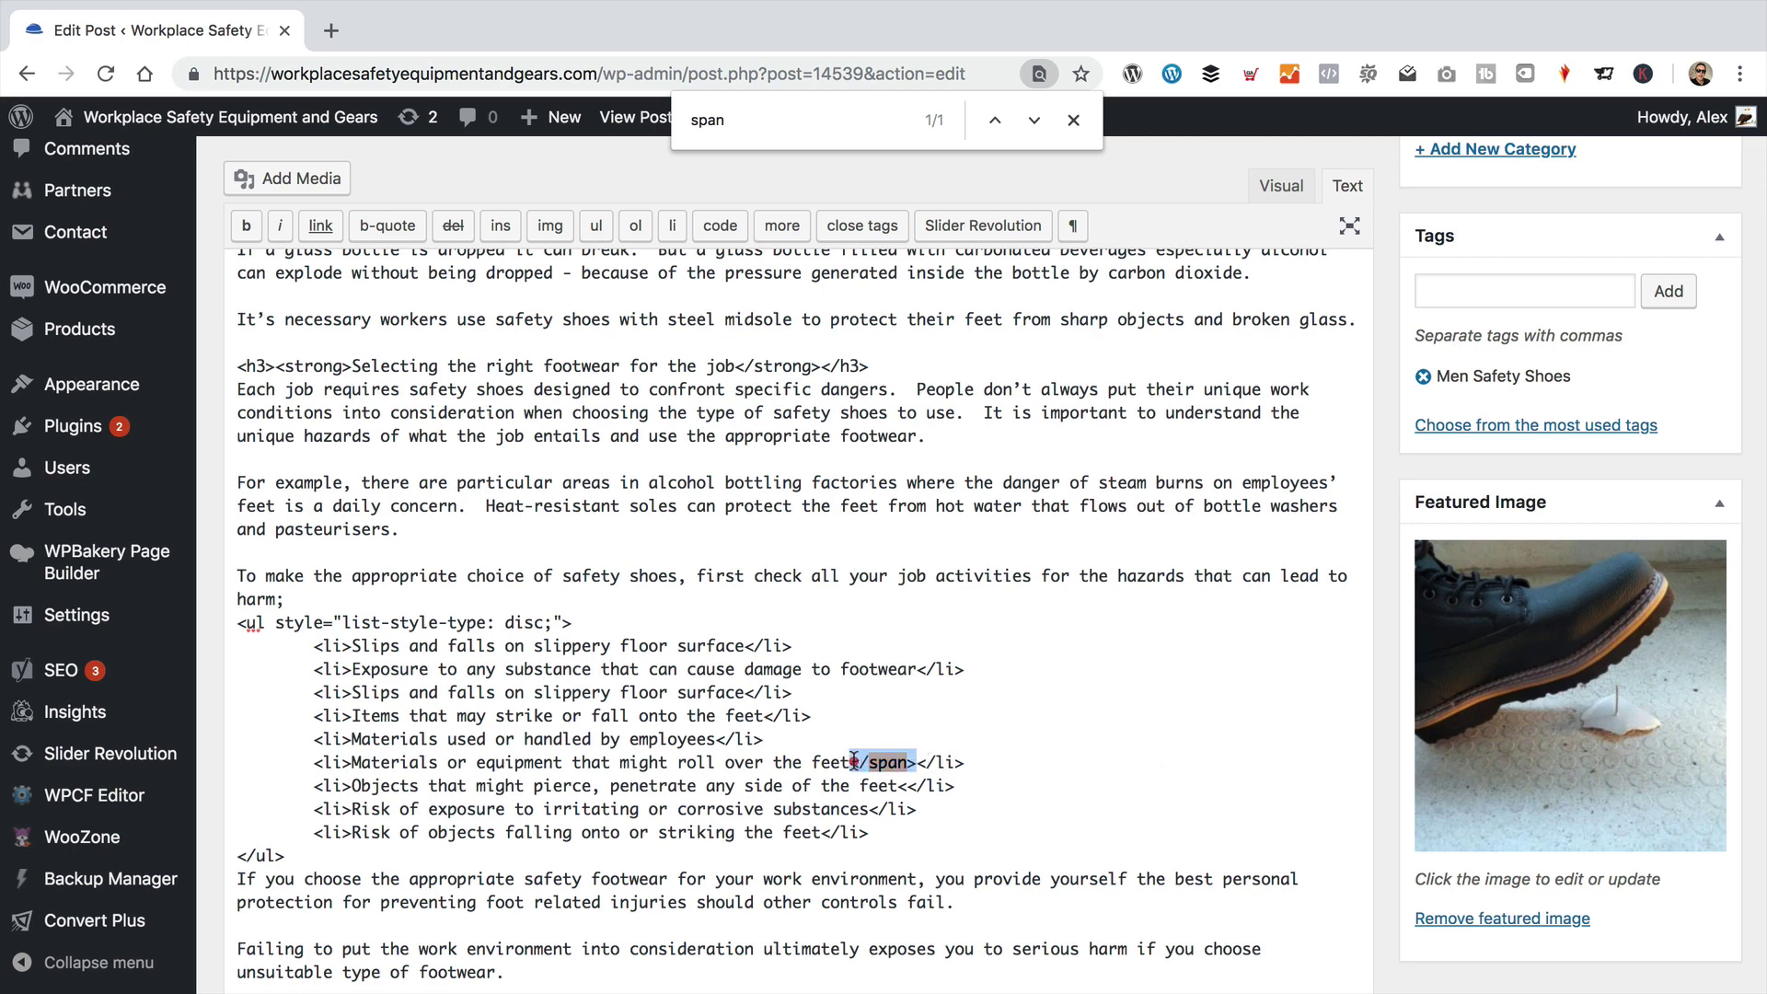
{"action": "left_click_drag", "start_coordinate": [854, 760], "coordinate": [852, 761]}
{"action": "key", "text": "BackSpace"}
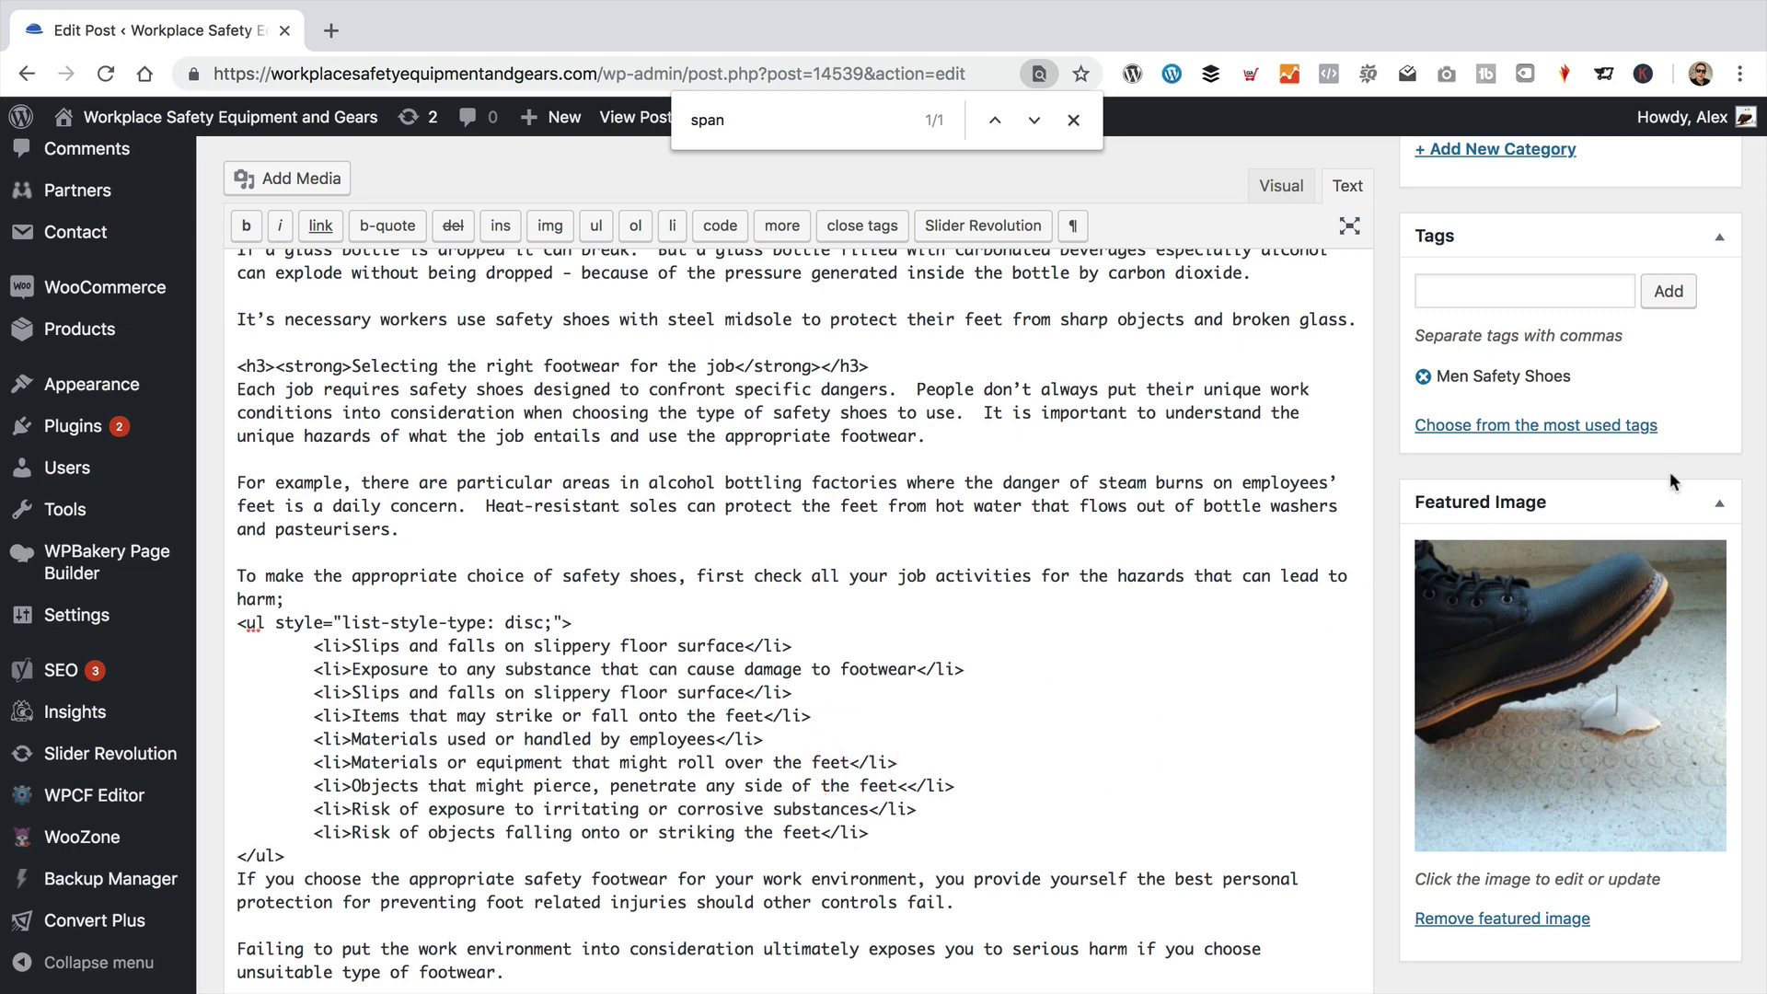
{"action": "scroll", "coordinate": [1670, 471], "scroll_direction": "up", "scroll_amount": 4}
Step: Update the post to save the span-free HTML, then follow View post to the live page
{"action": "left_click", "coordinate": [1685, 257]}
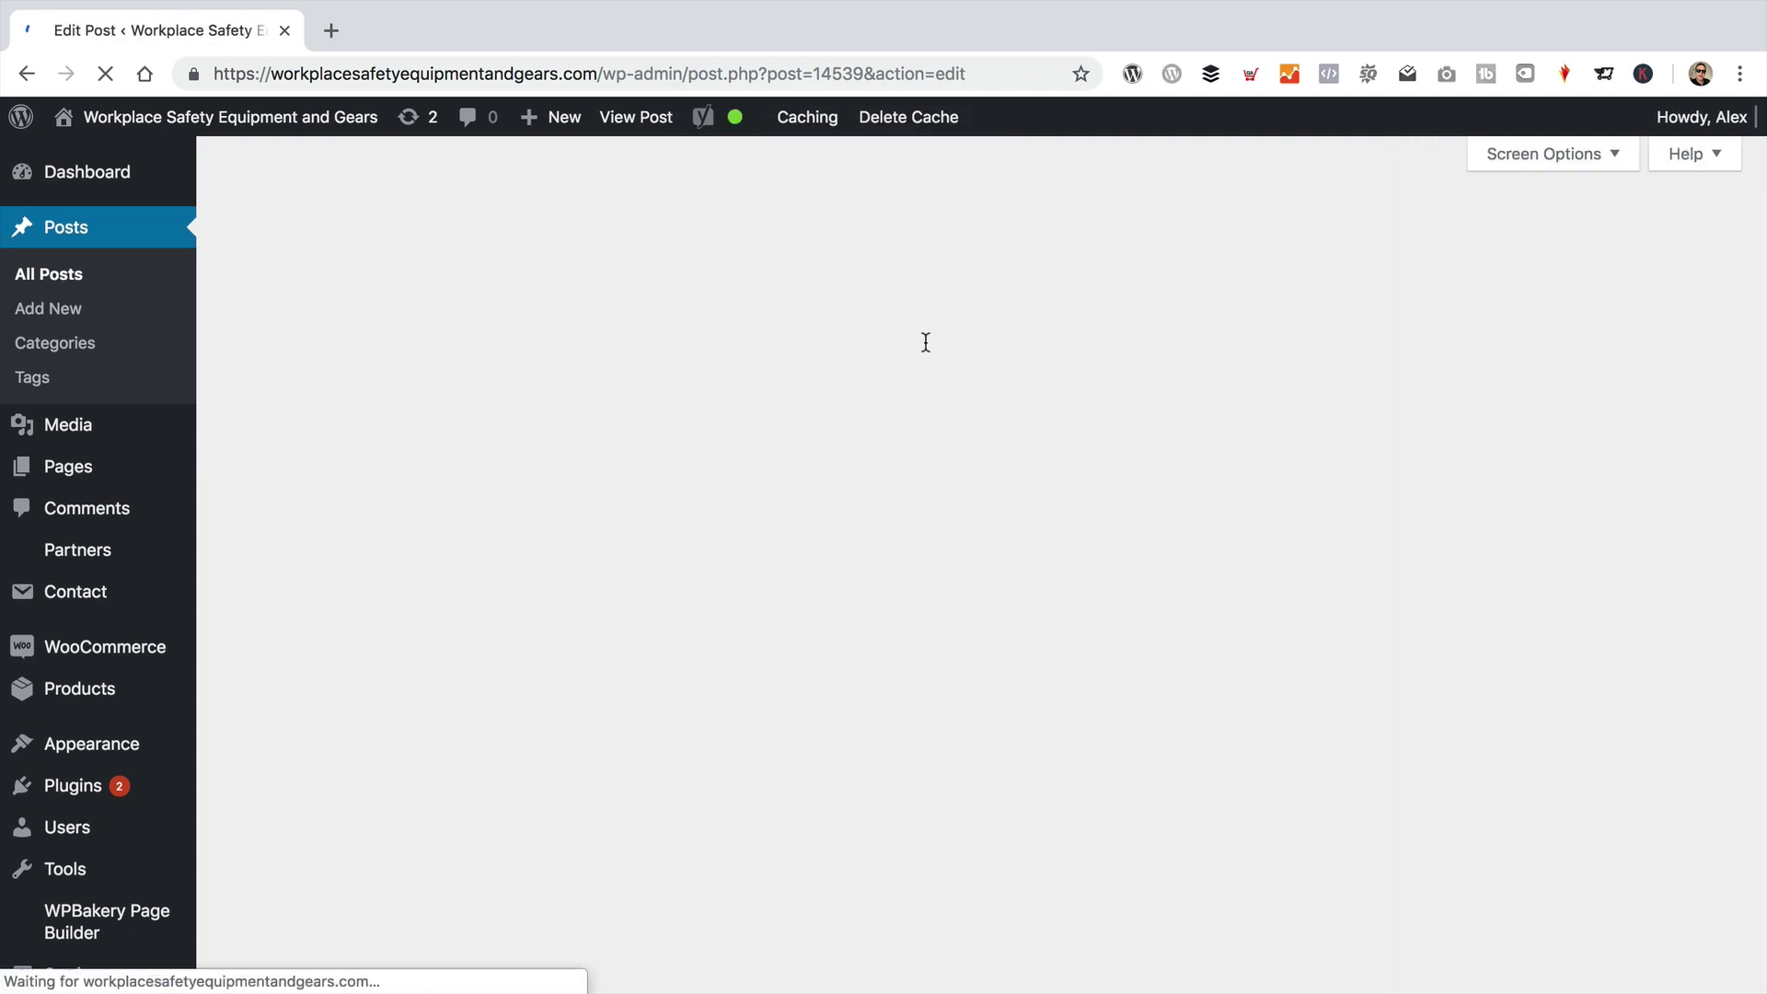
{"action": "scroll", "coordinate": [529, 584], "scroll_direction": "down", "scroll_amount": 3}
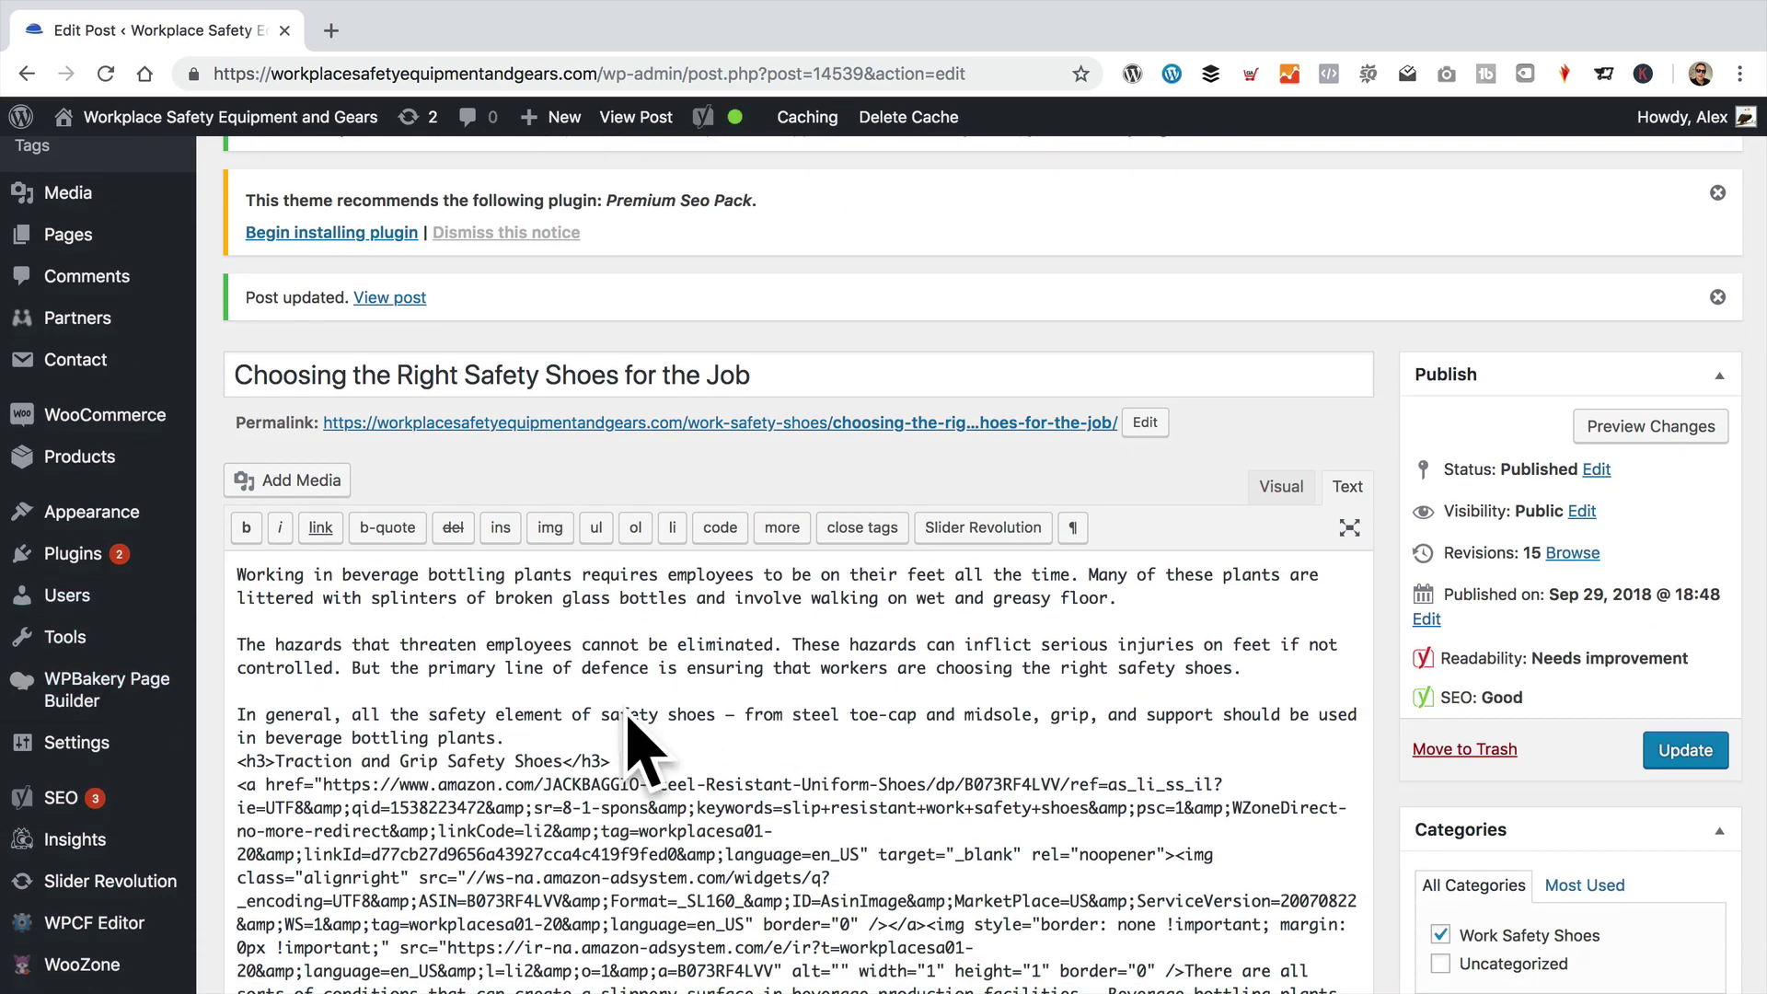
{"action": "left_click", "coordinate": [385, 292]}
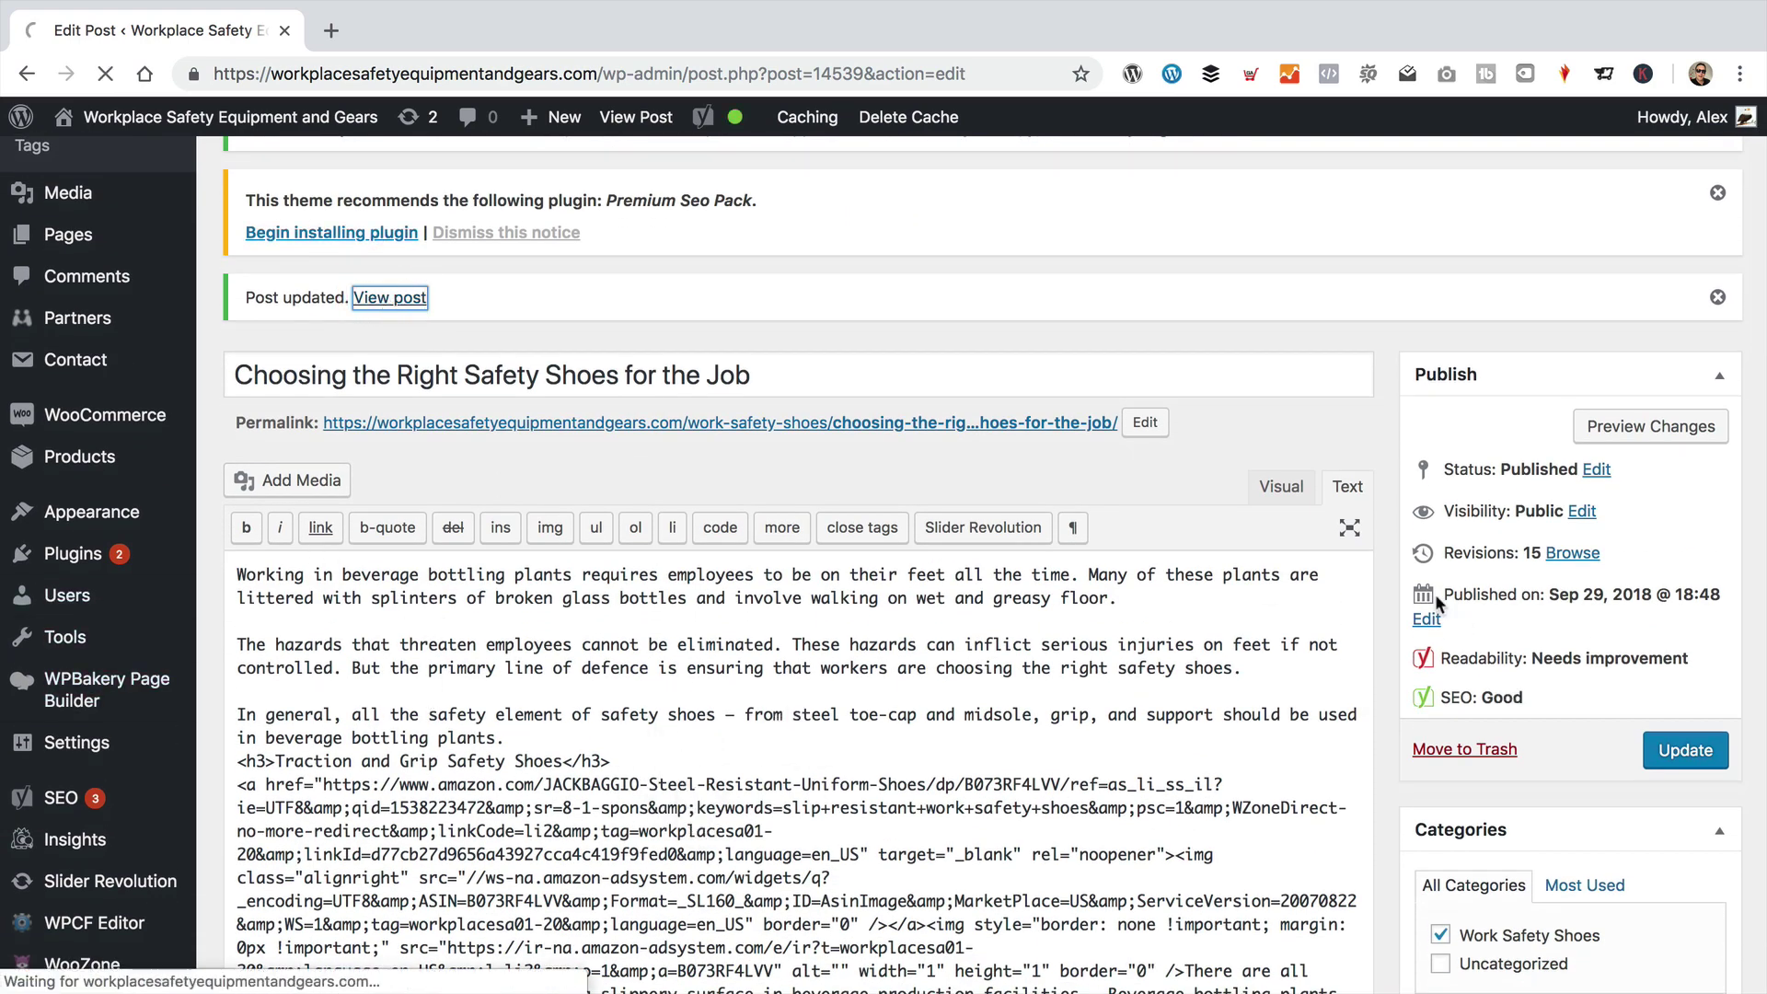